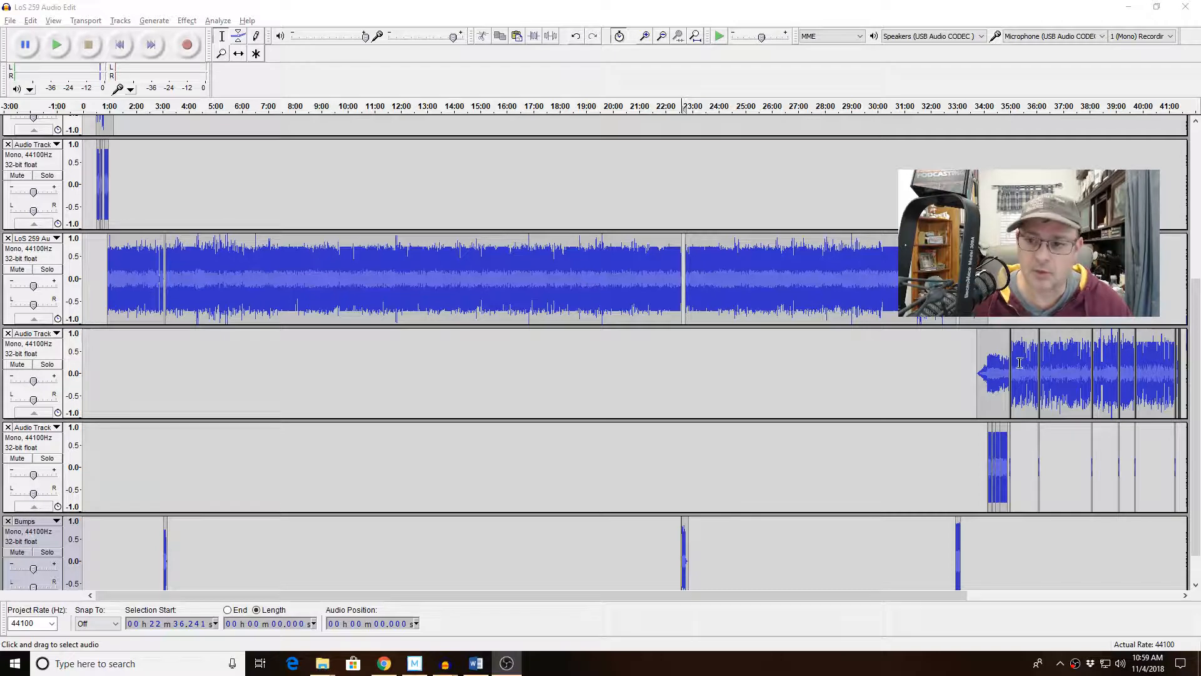
click(1021, 361)
click(1066, 367)
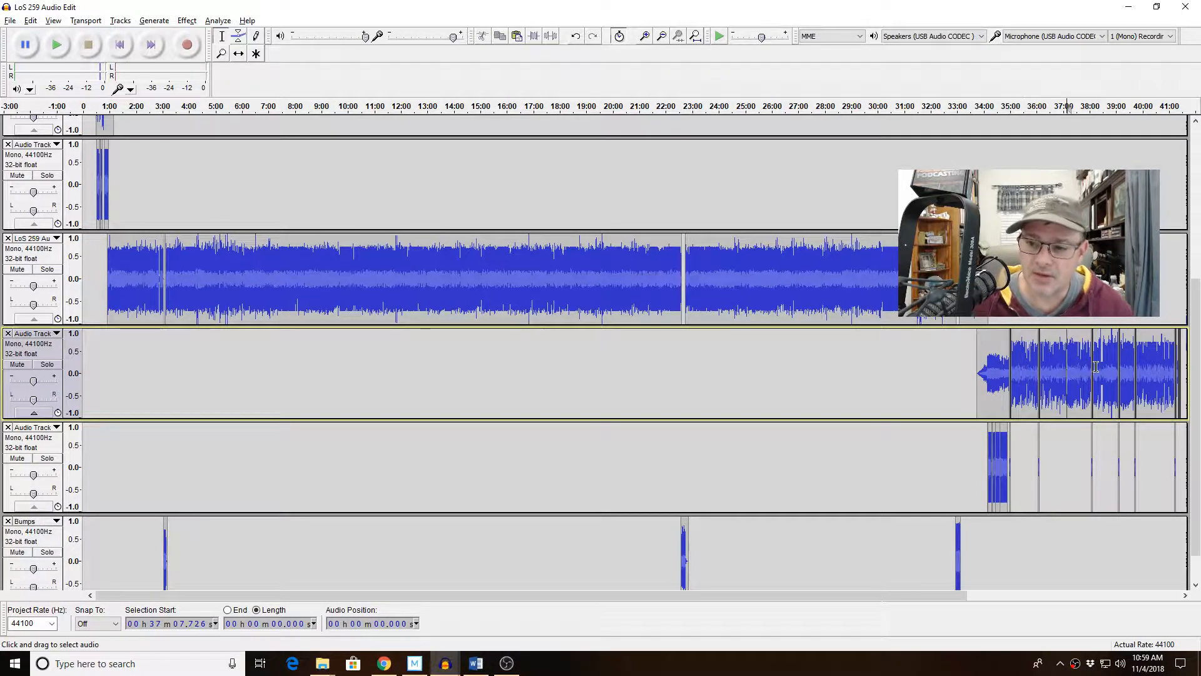
click(1109, 368)
click(1164, 368)
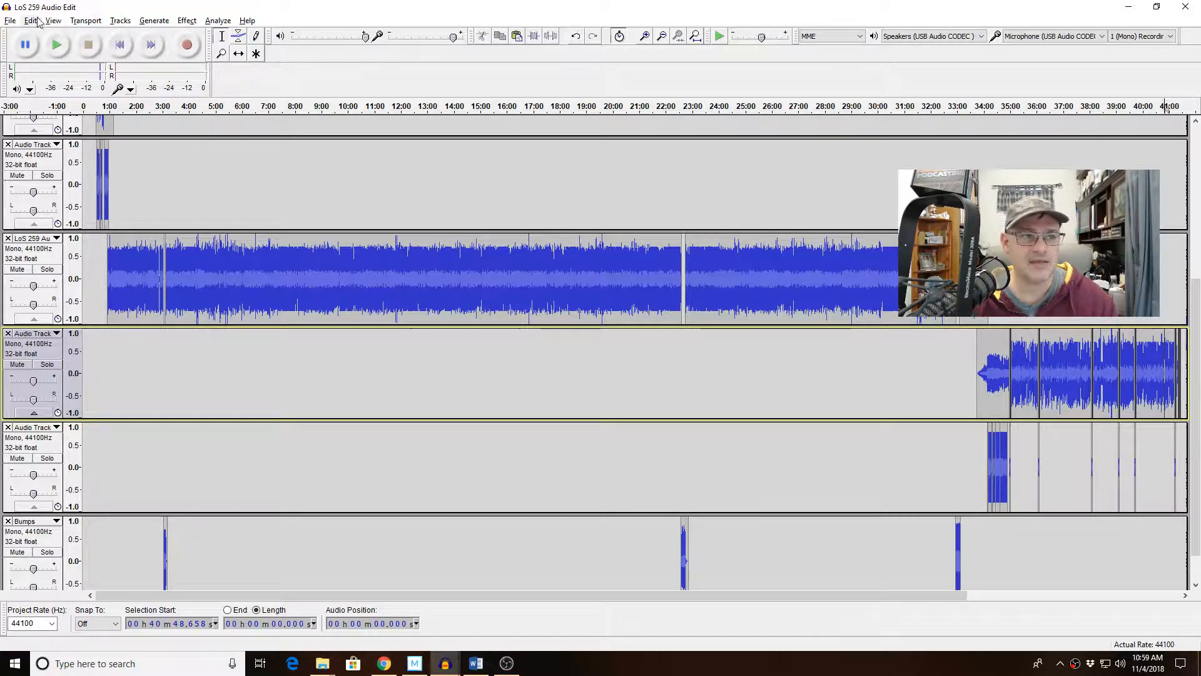
click(12, 21)
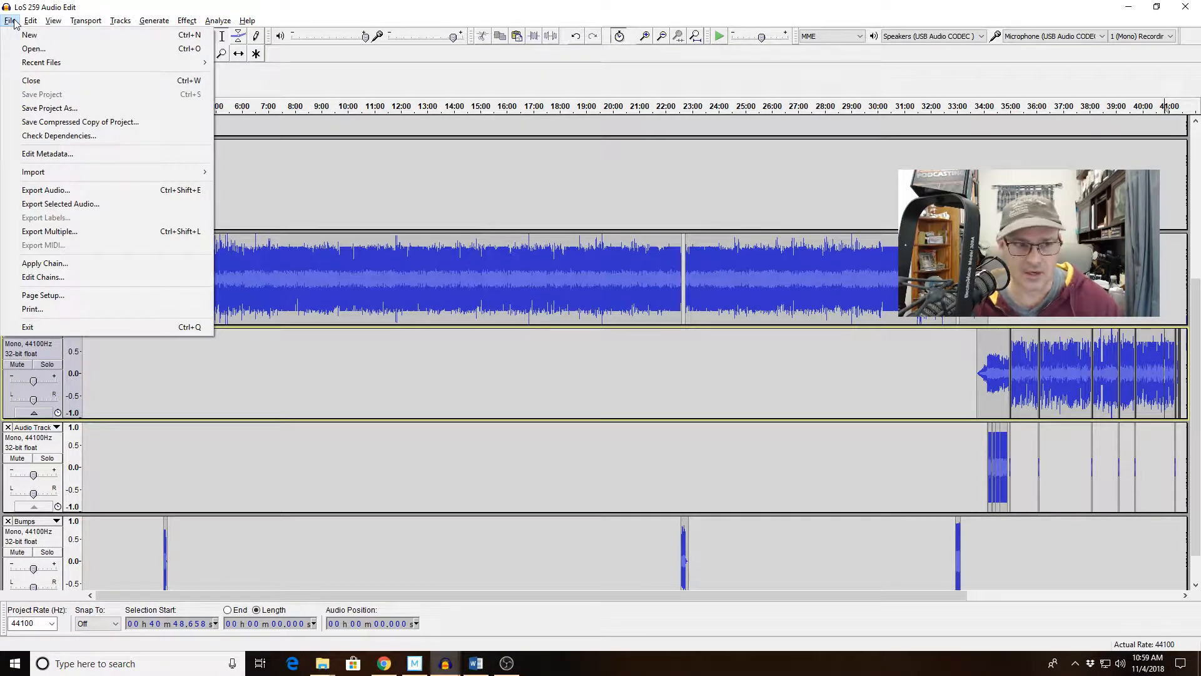
click(109, 5)
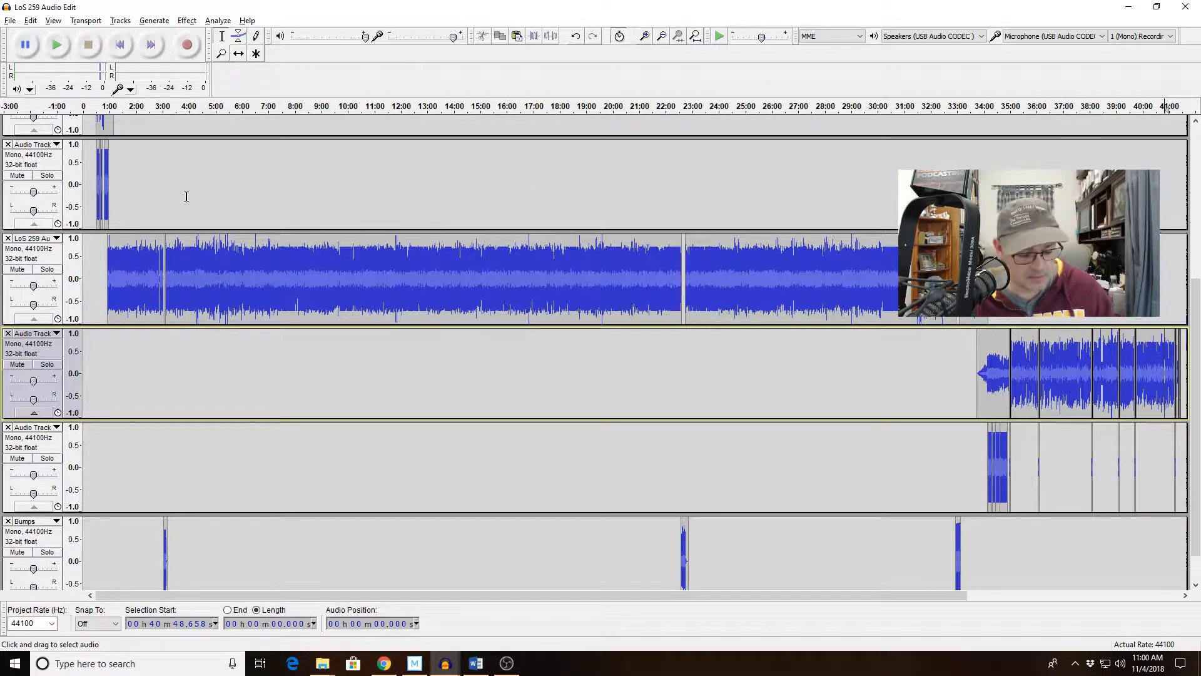
- Select all the audio in the project and fit every track vertically in the window
key(ctrl+a)
click(54, 20)
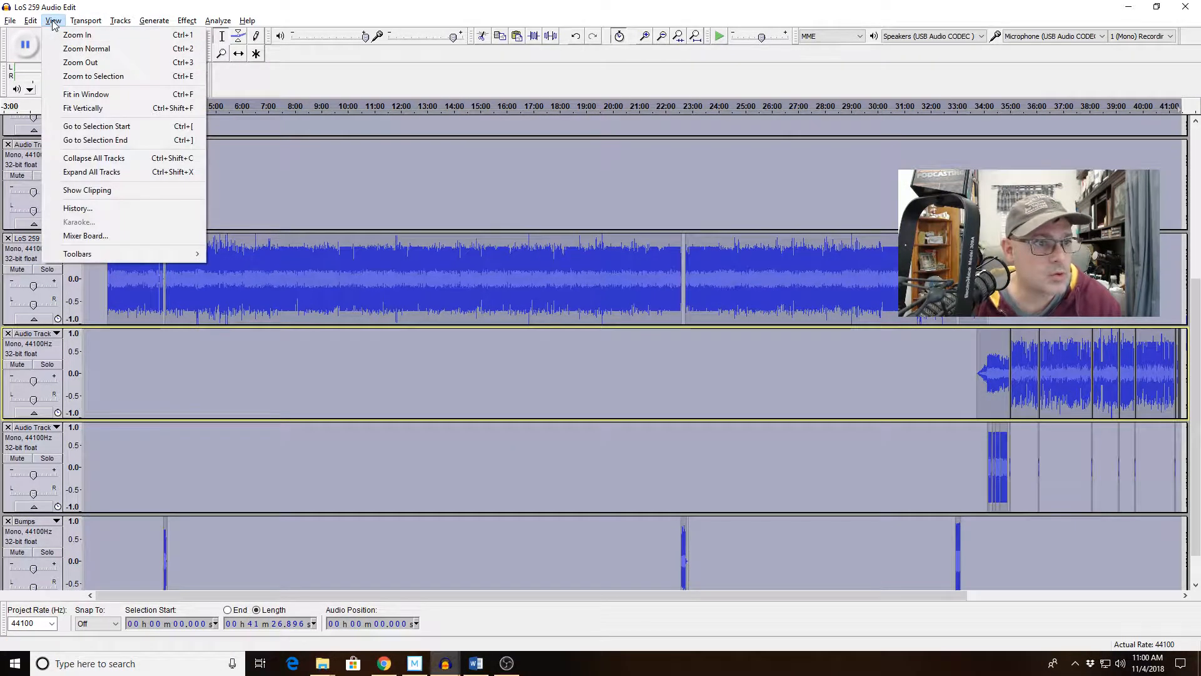
click(107, 110)
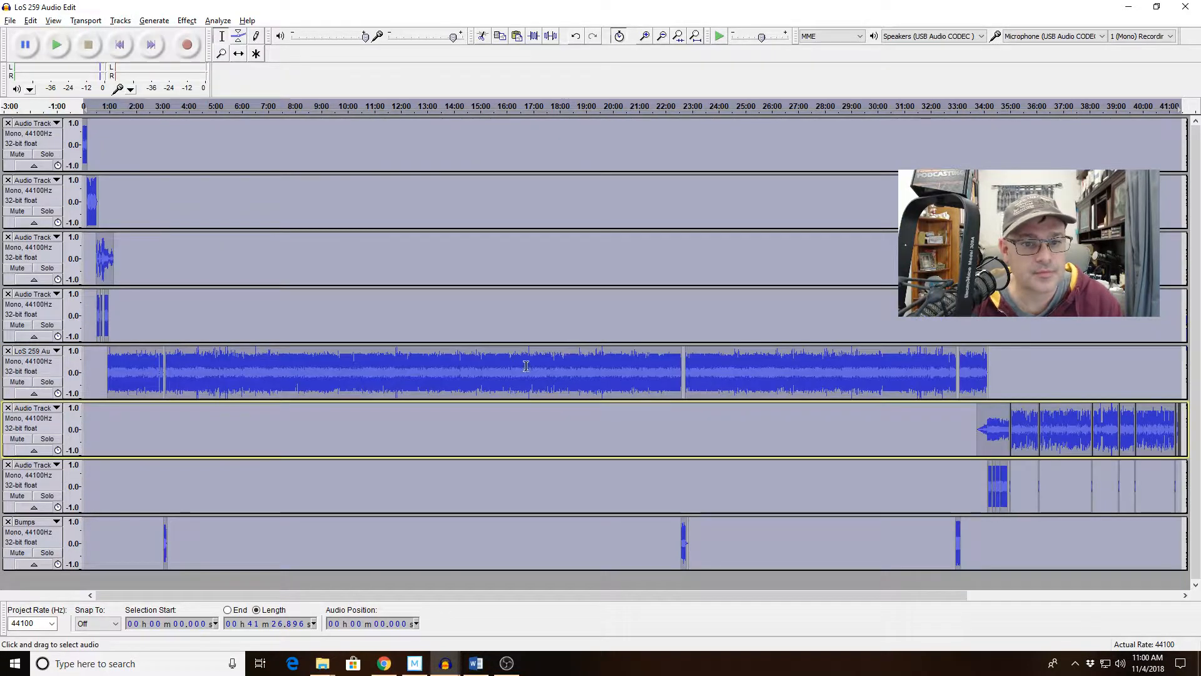
- Examine the short opening clips on the first four tracks and the full span of the main LoS 259 recording
click(552, 315)
click(552, 256)
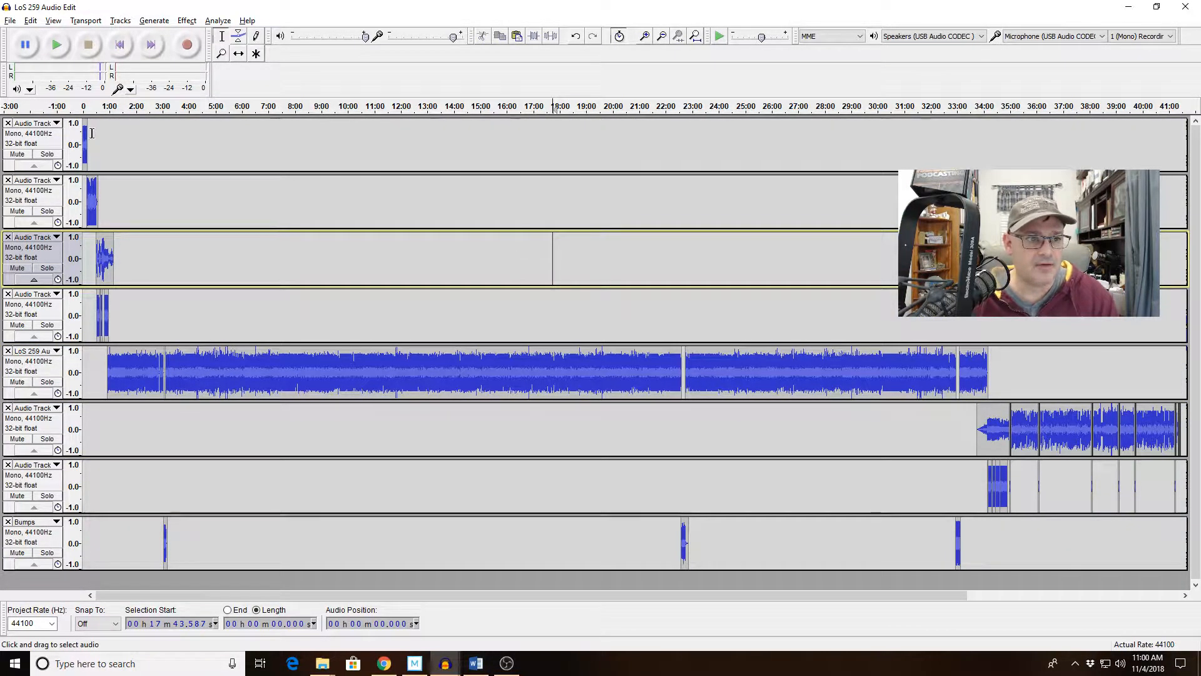
drag(88, 131, 69, 131)
click(114, 147)
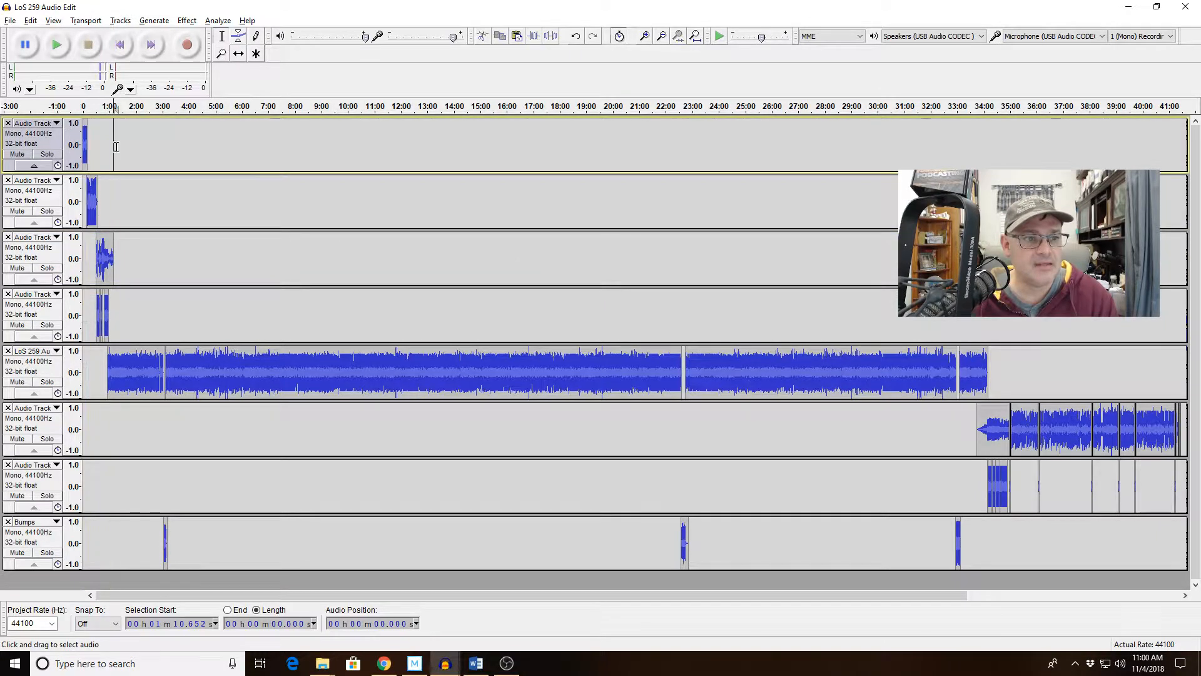
click(91, 194)
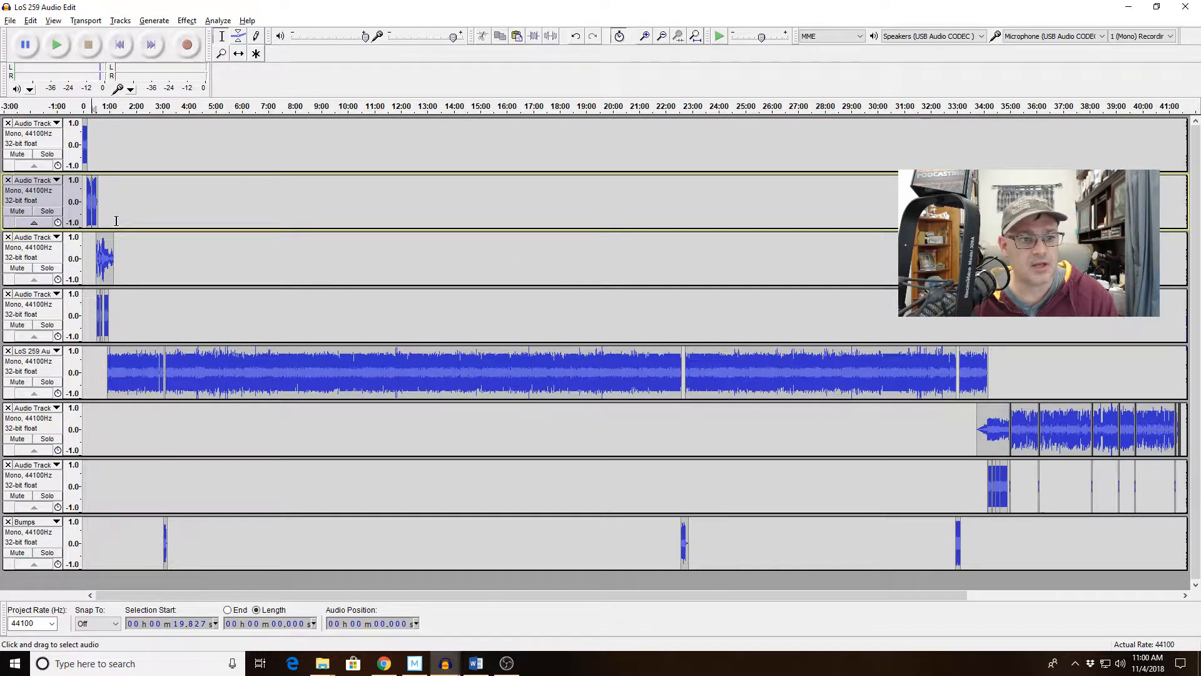
click(106, 249)
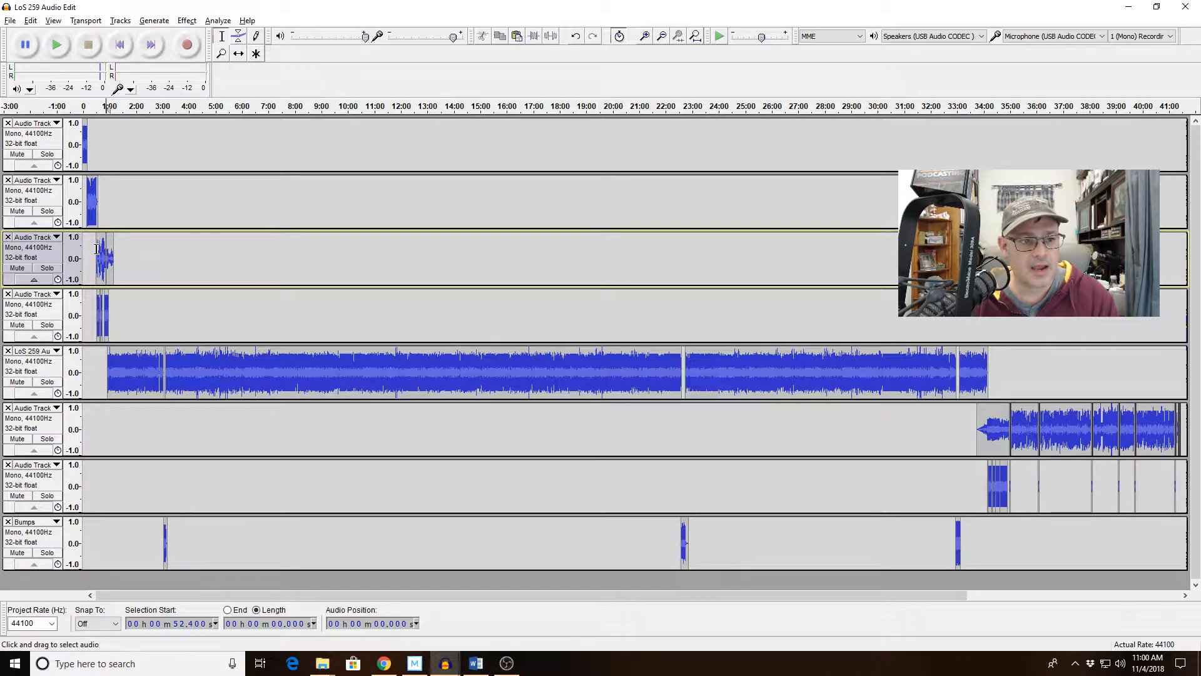
click(185, 300)
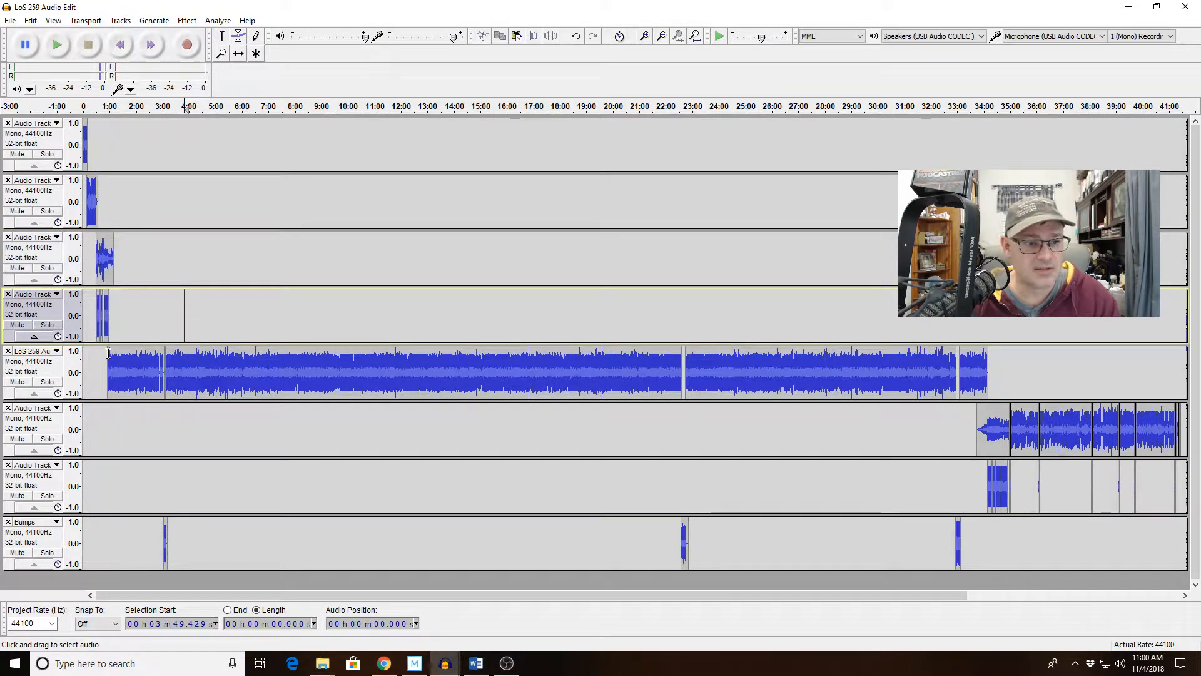
drag(108, 353, 988, 370)
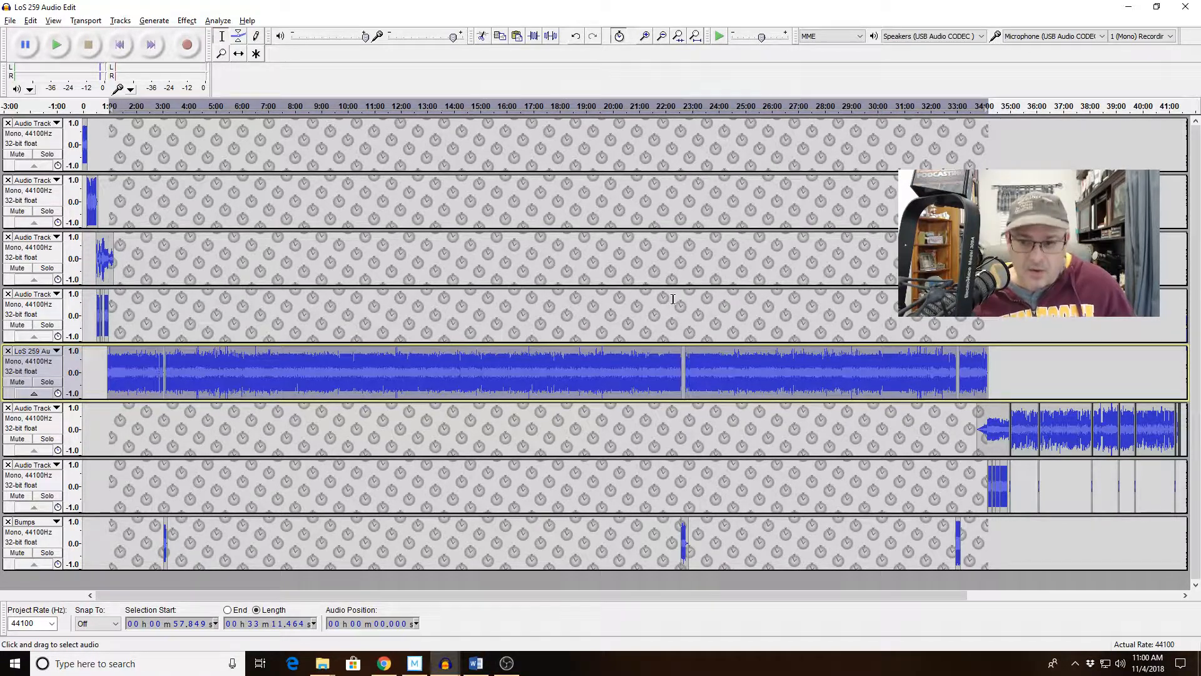
click(753, 440)
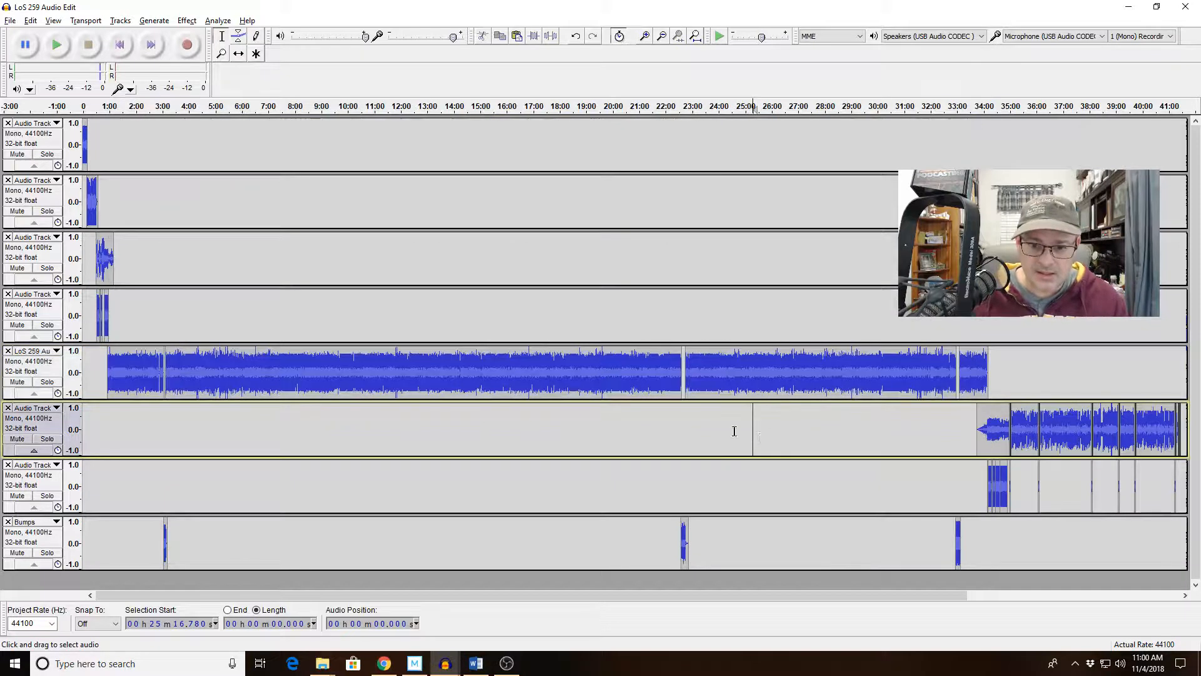
click(125, 432)
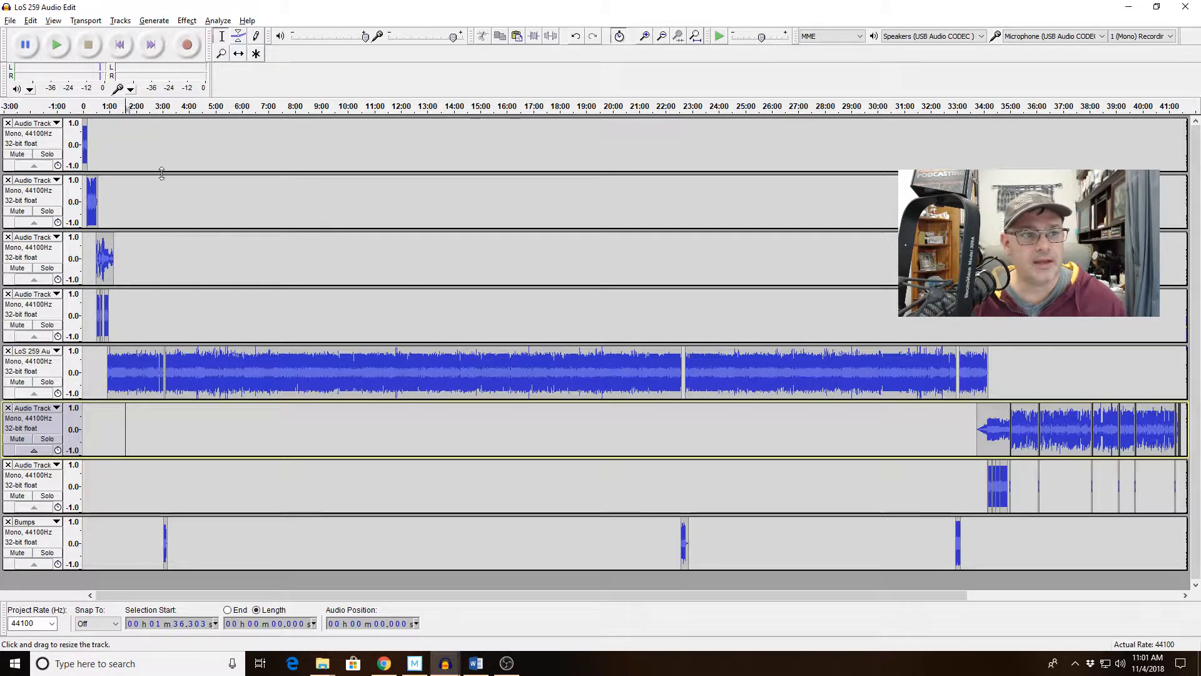
- Start an audio export of the project and browse to the Legends Of SHIELD folder inside Podcast Working Folder
click(11, 22)
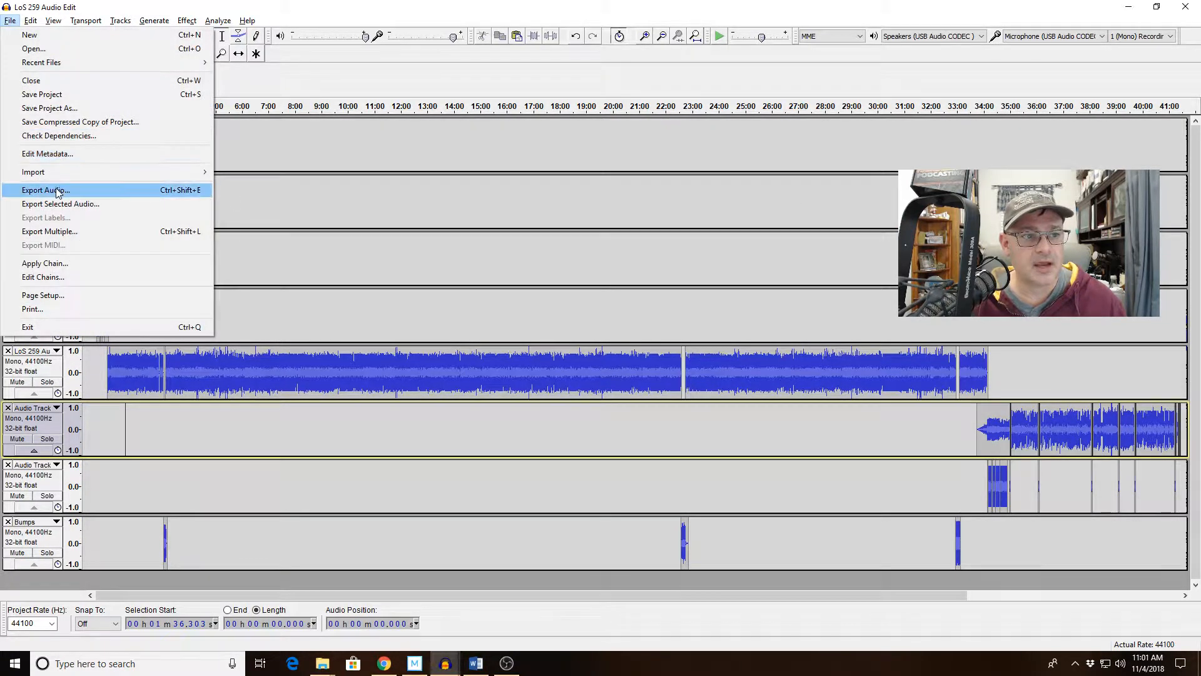
click(50, 191)
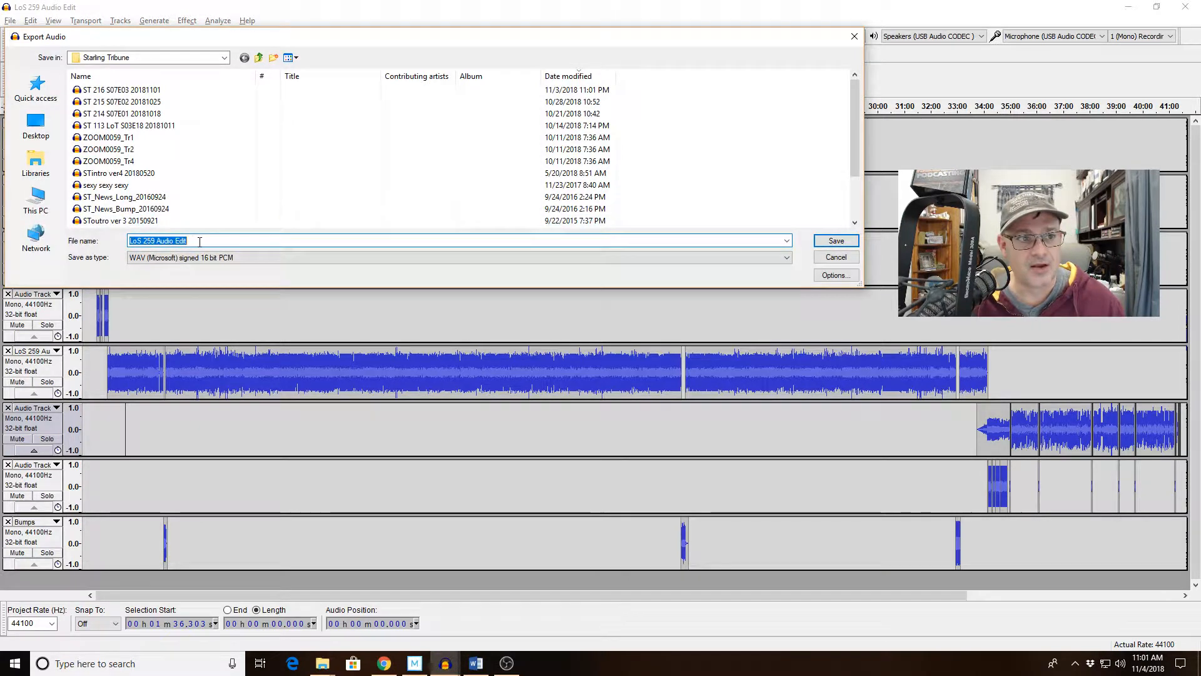
click(259, 57)
scroll(140, 183, down, 5)
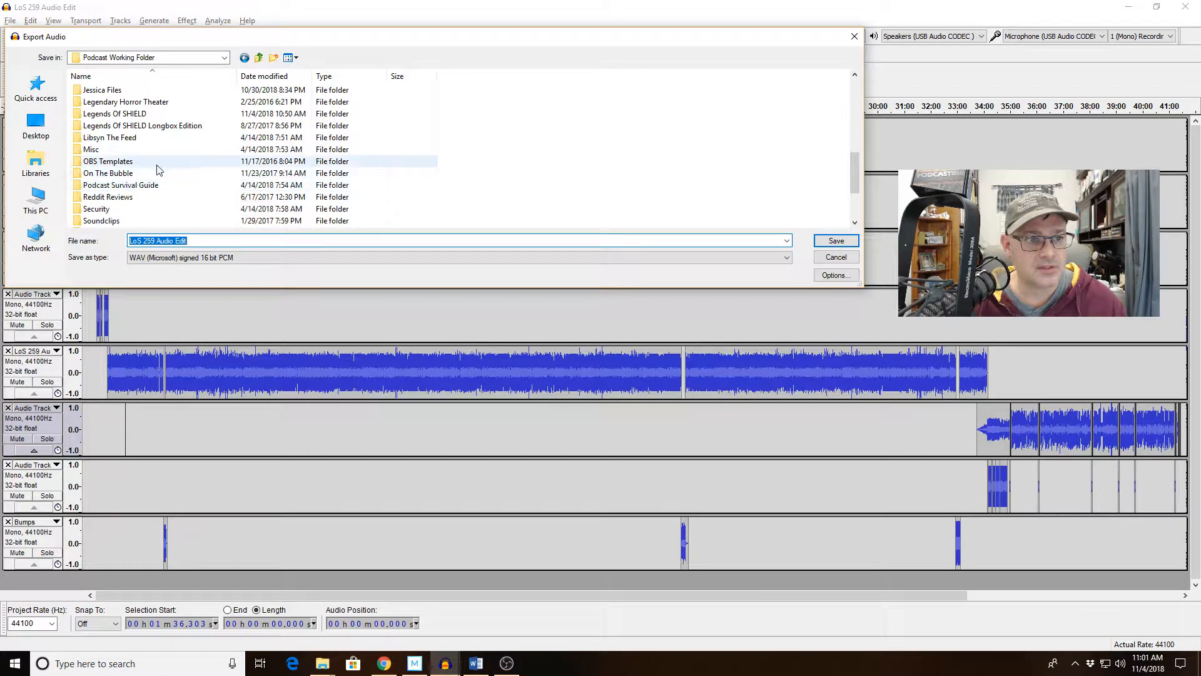
double_click(158, 115)
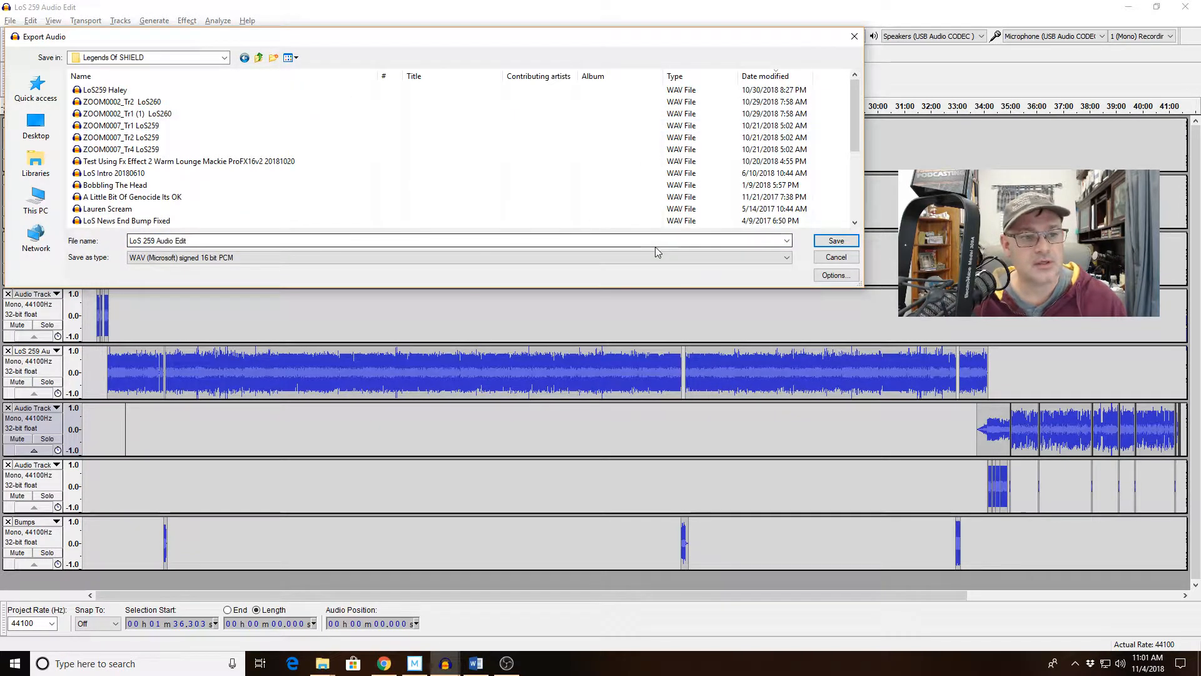
- Name the WAV export LoS 259 Audio Edit Final, save it and accept the mono mixdown
double_click(332, 241)
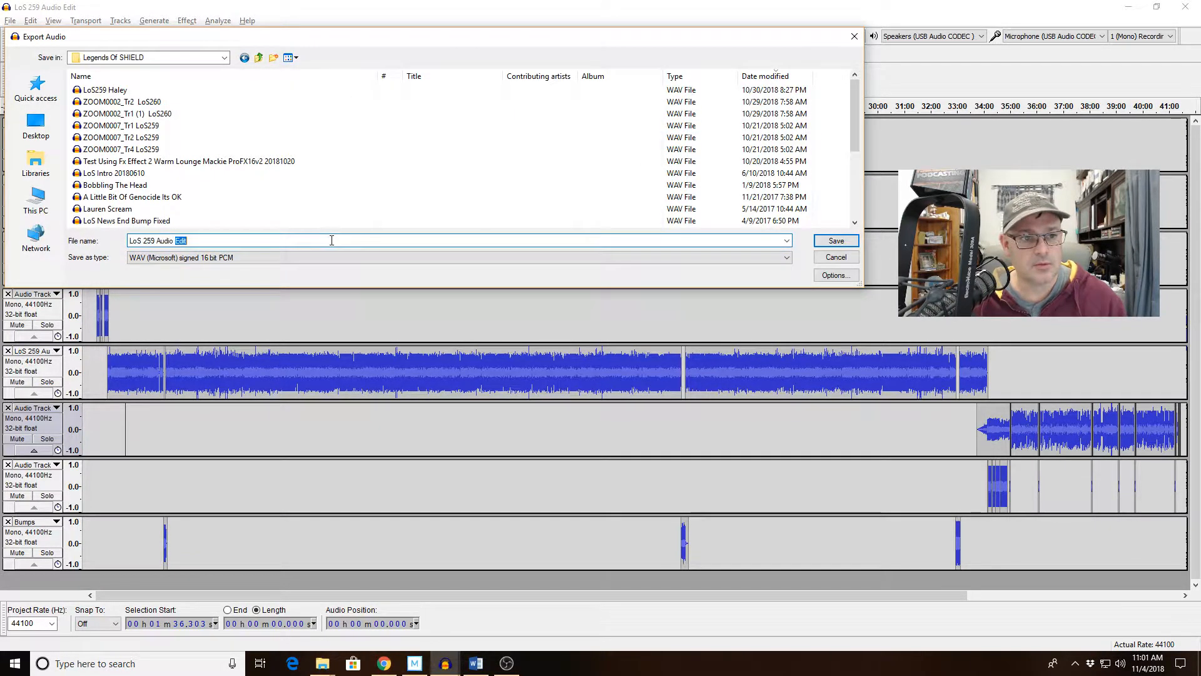
click(332, 240)
text(Final)
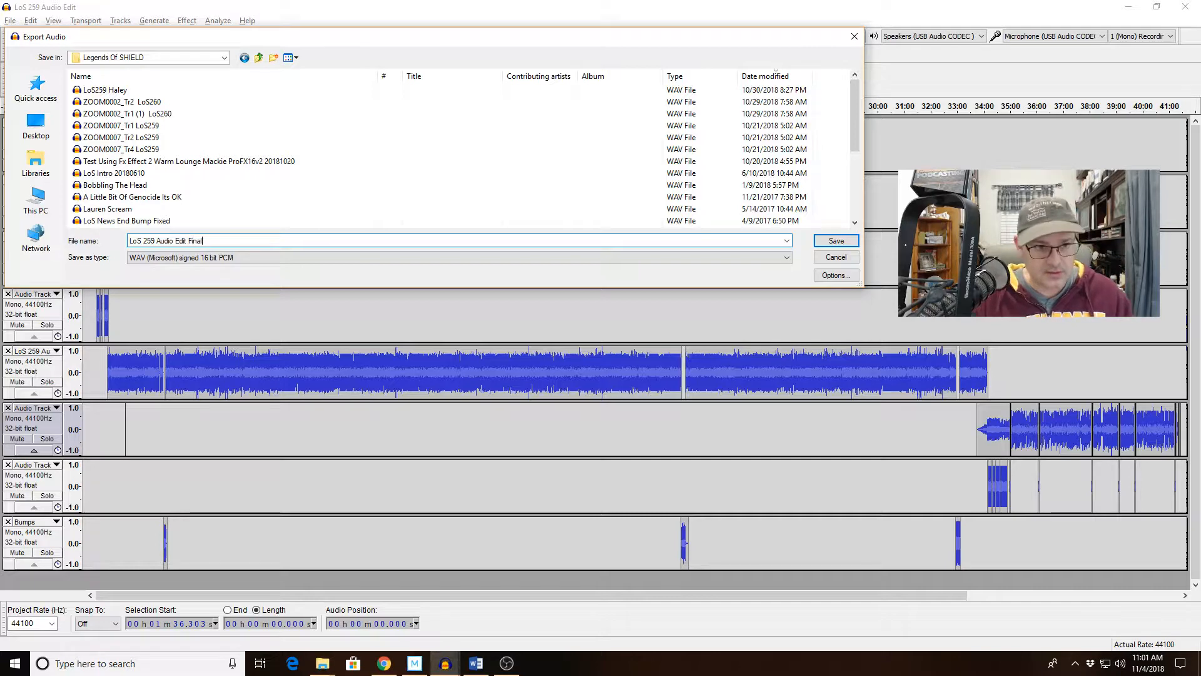
click(836, 240)
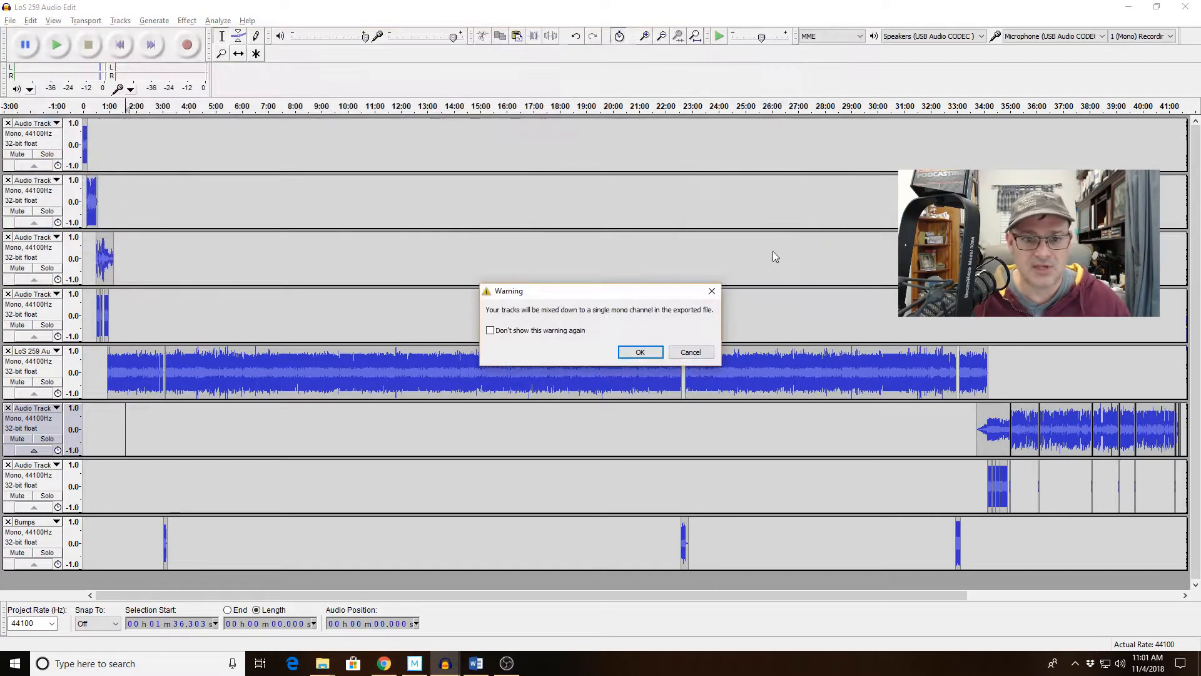
click(640, 352)
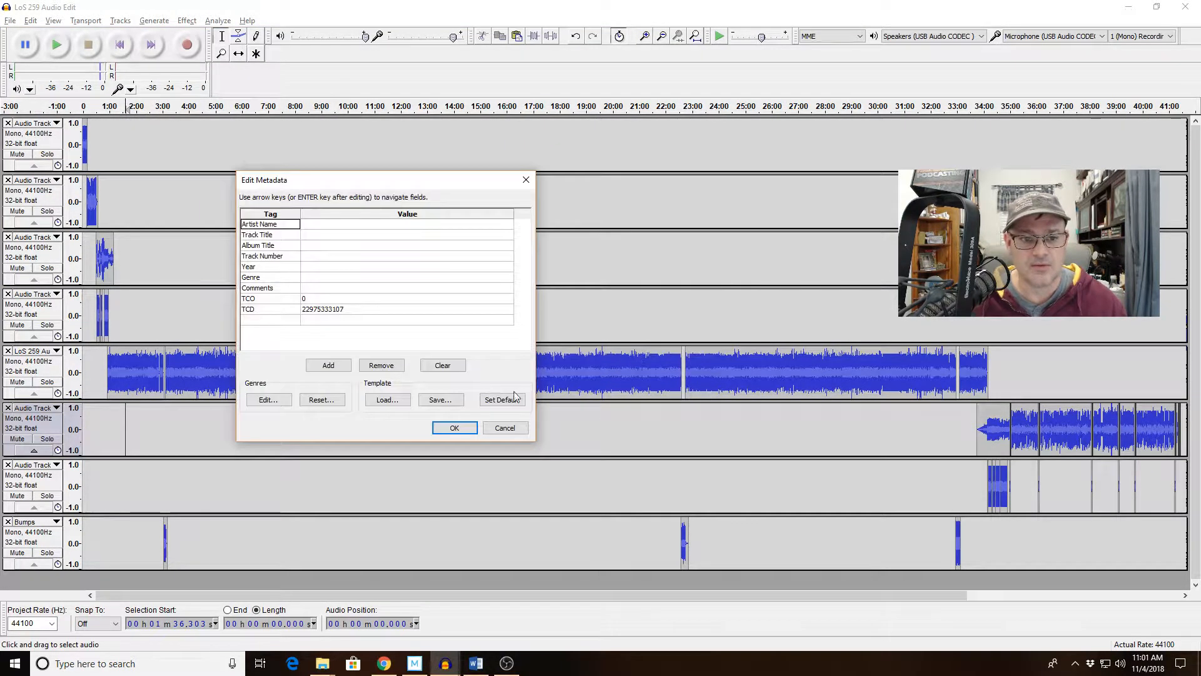
- Clear the TCD and TCO values in the metadata and confirm to run the export
click(392, 311)
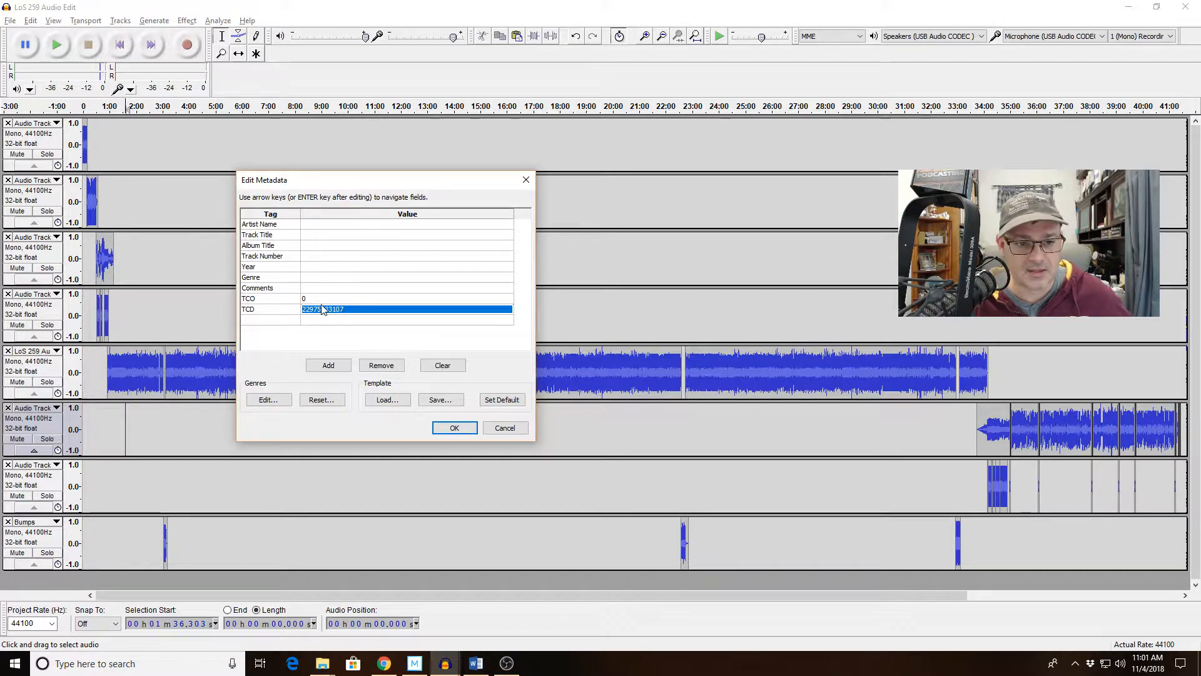
click(333, 306)
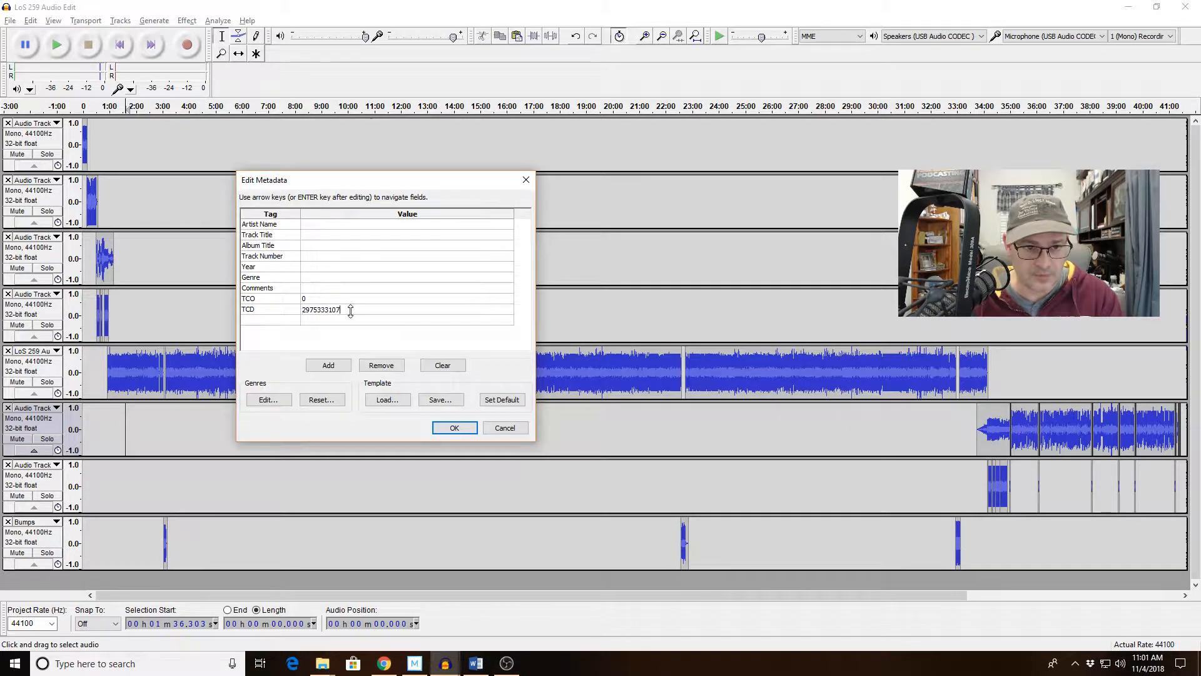
double_click(328, 309)
key(BackSpace)
click(307, 299)
key(BackSpace)
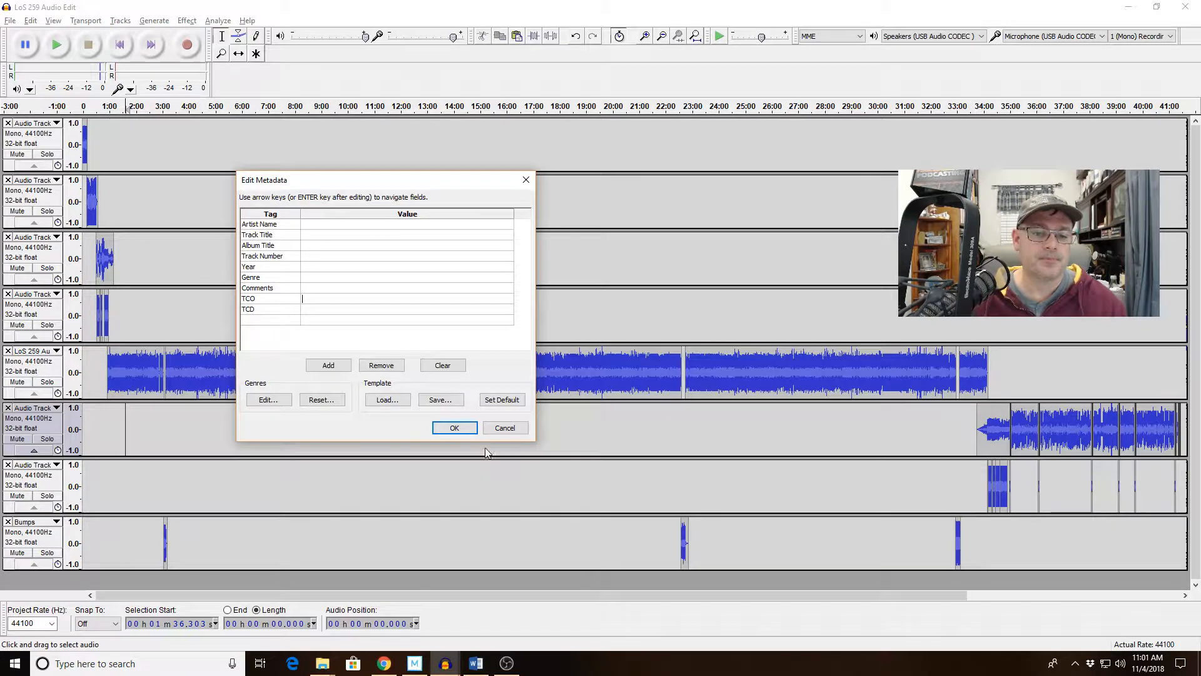
click(468, 427)
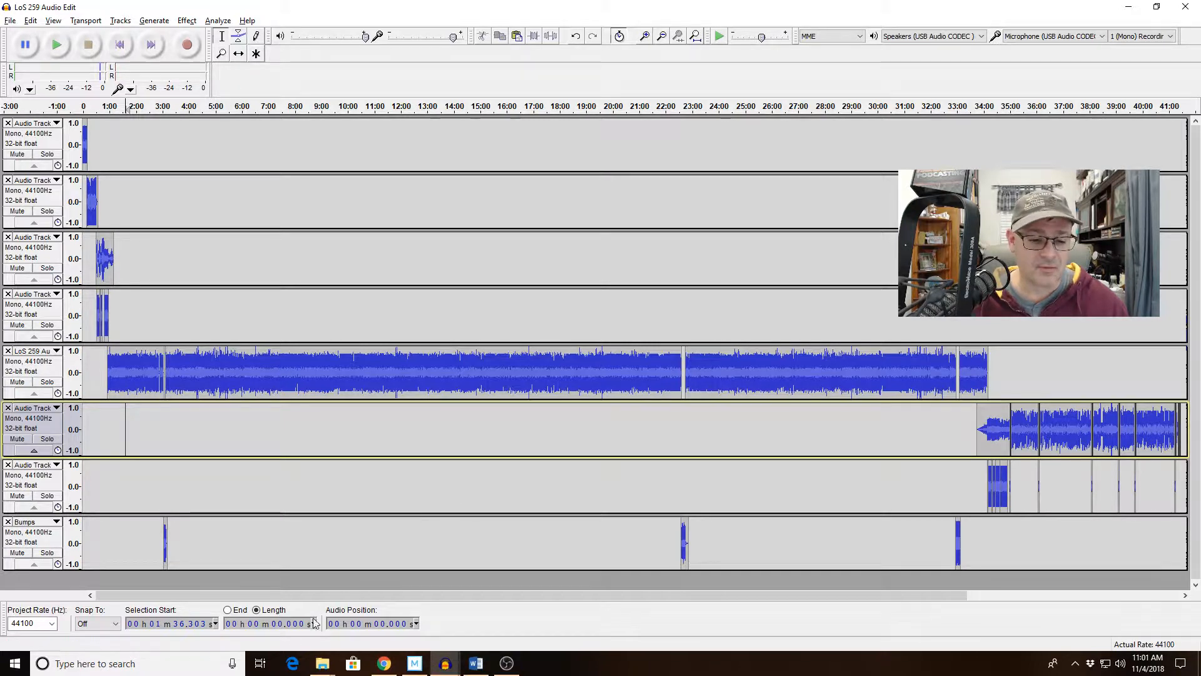
- Switch to iTunes by searching for it in Windows, and decline downloading the new version
click(175, 658)
text(itunes)
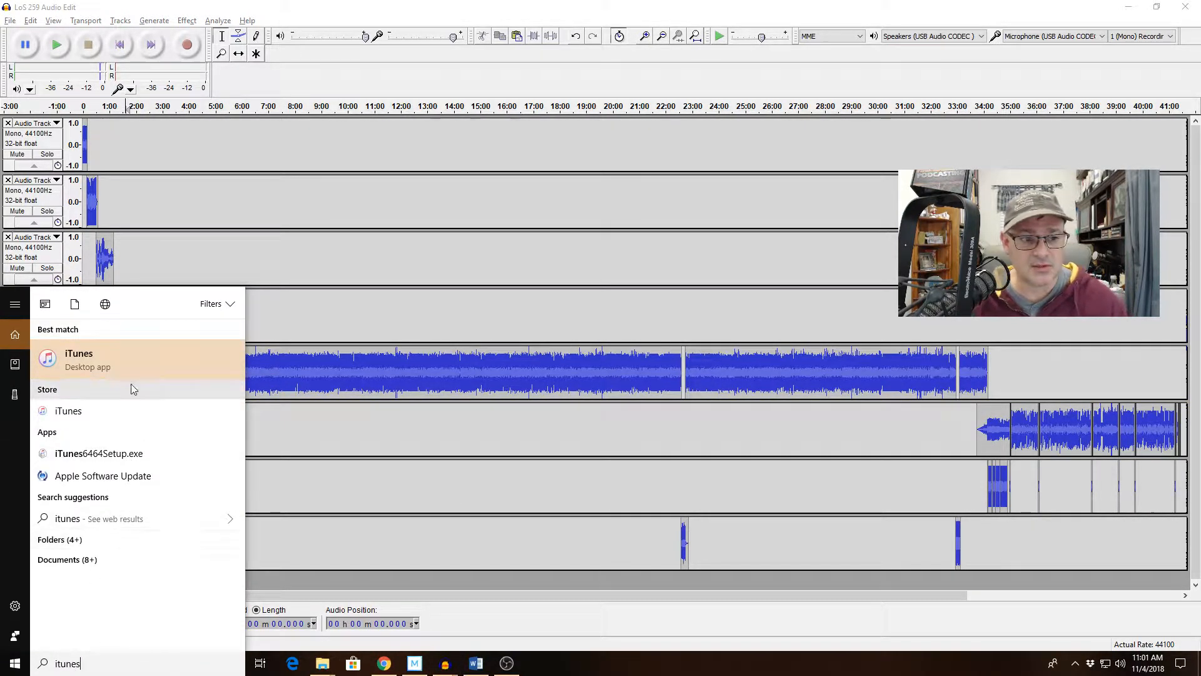
click(156, 354)
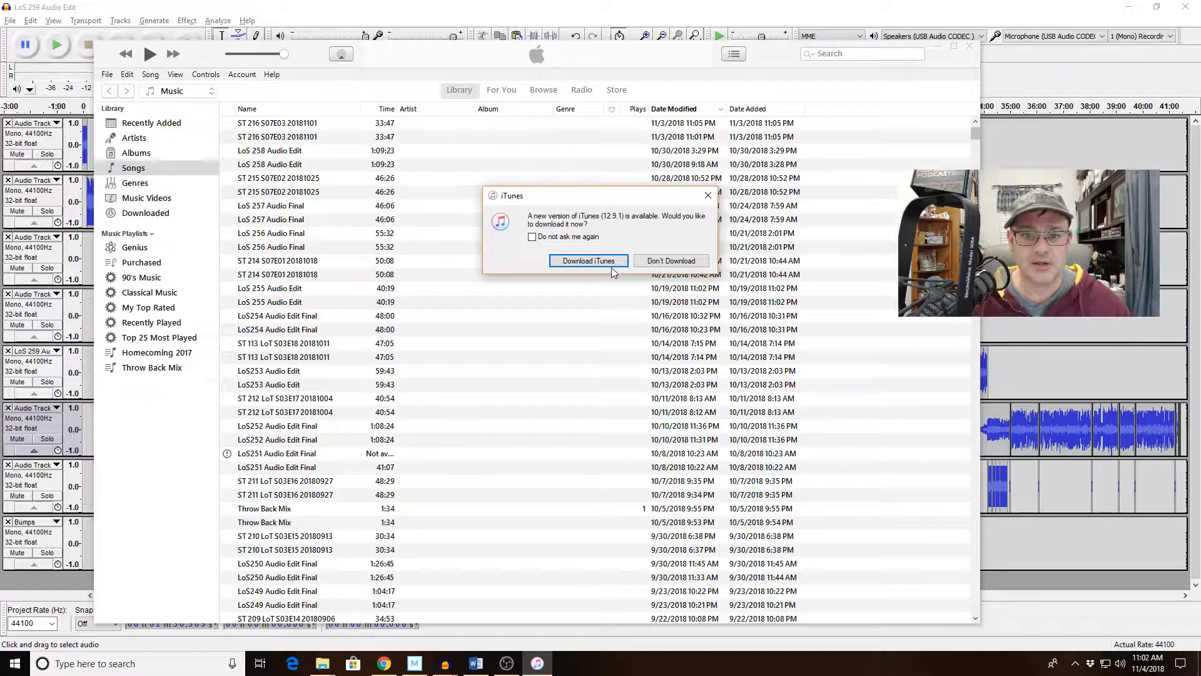
click(658, 261)
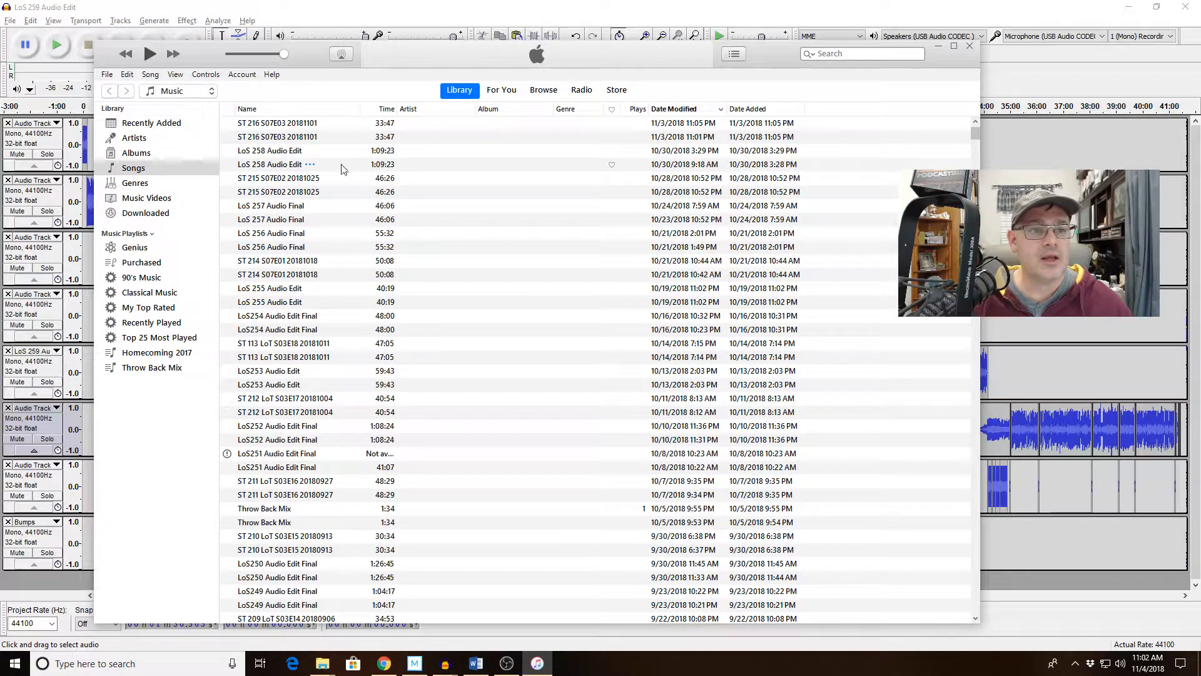
- Add the exported LoS 259 Audio Edit Final file from the Legends Of SHIELD folder to the iTunes library
click(107, 74)
click(140, 135)
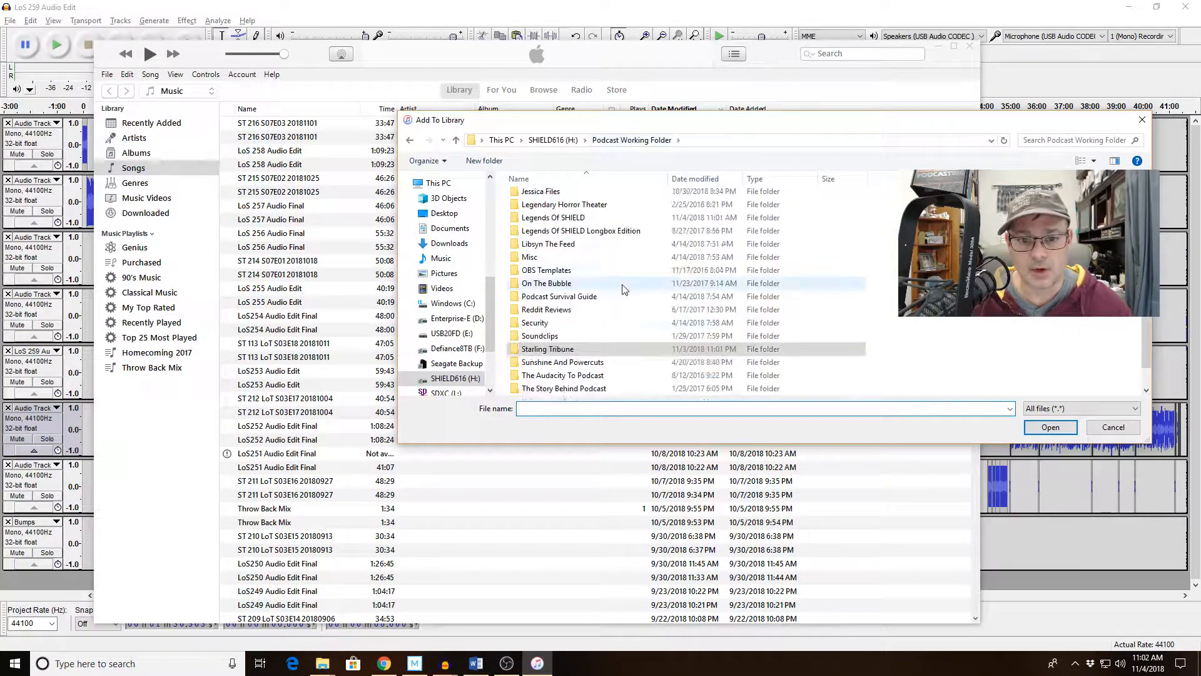
double_click(616, 279)
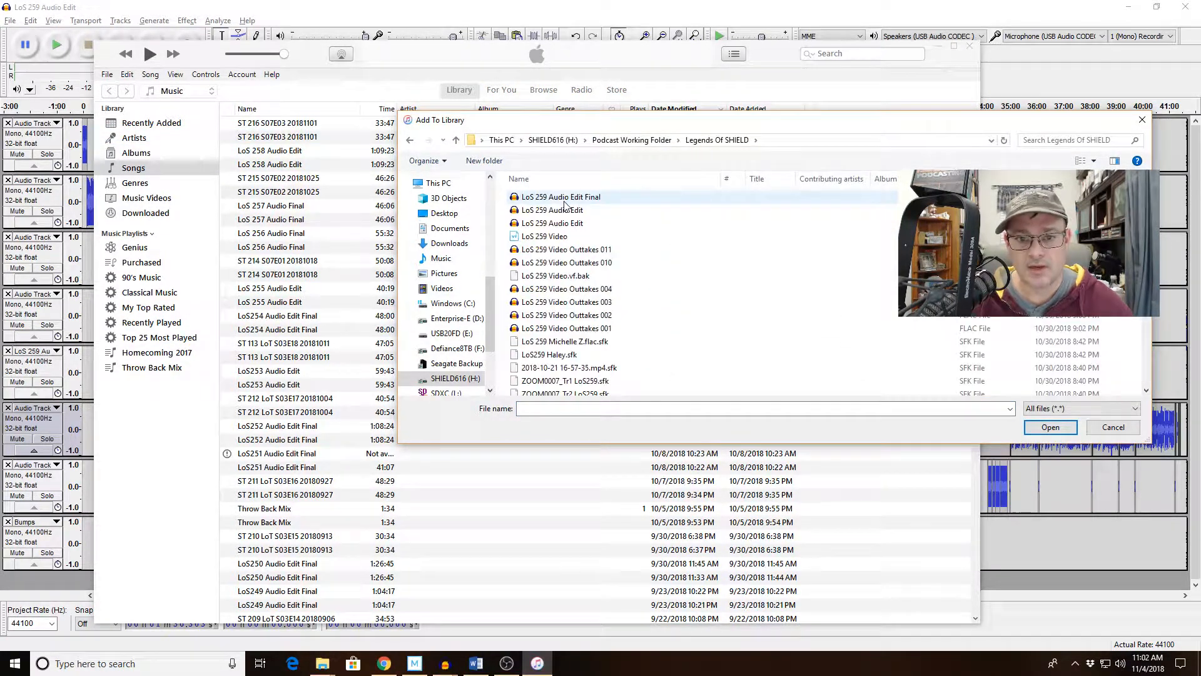
double_click(562, 199)
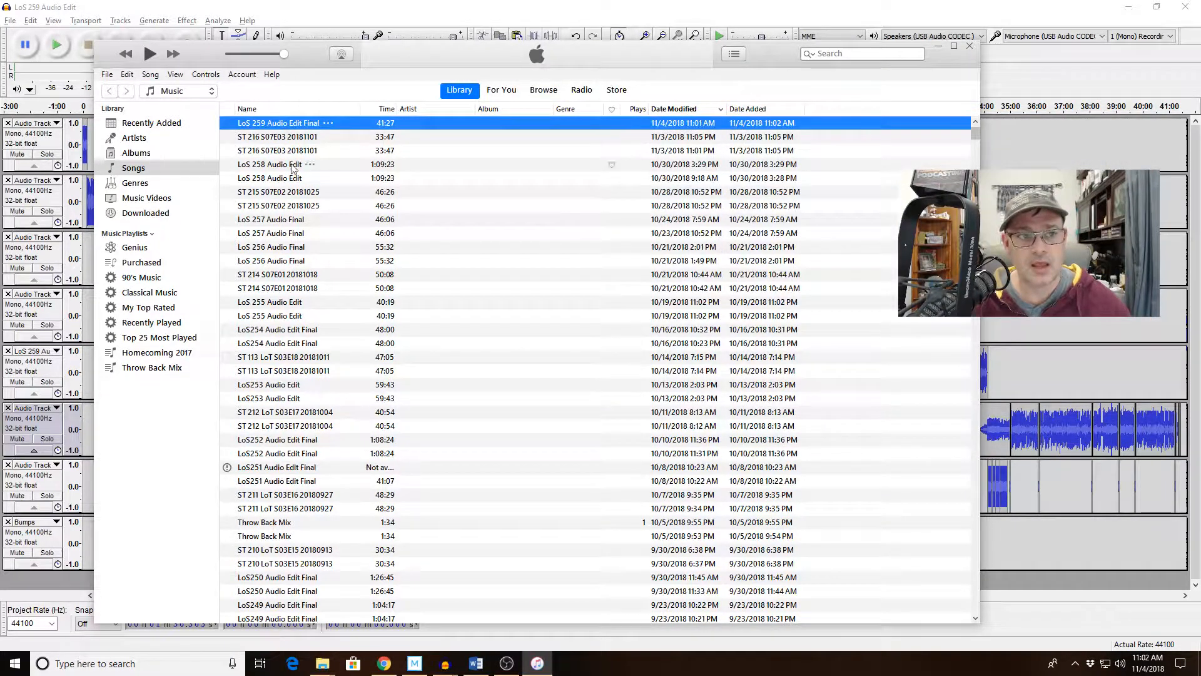
- Set the iTunes import settings to MP3 Encoder with Higher Quality (192 kbps) and accept the preferences
click(108, 77)
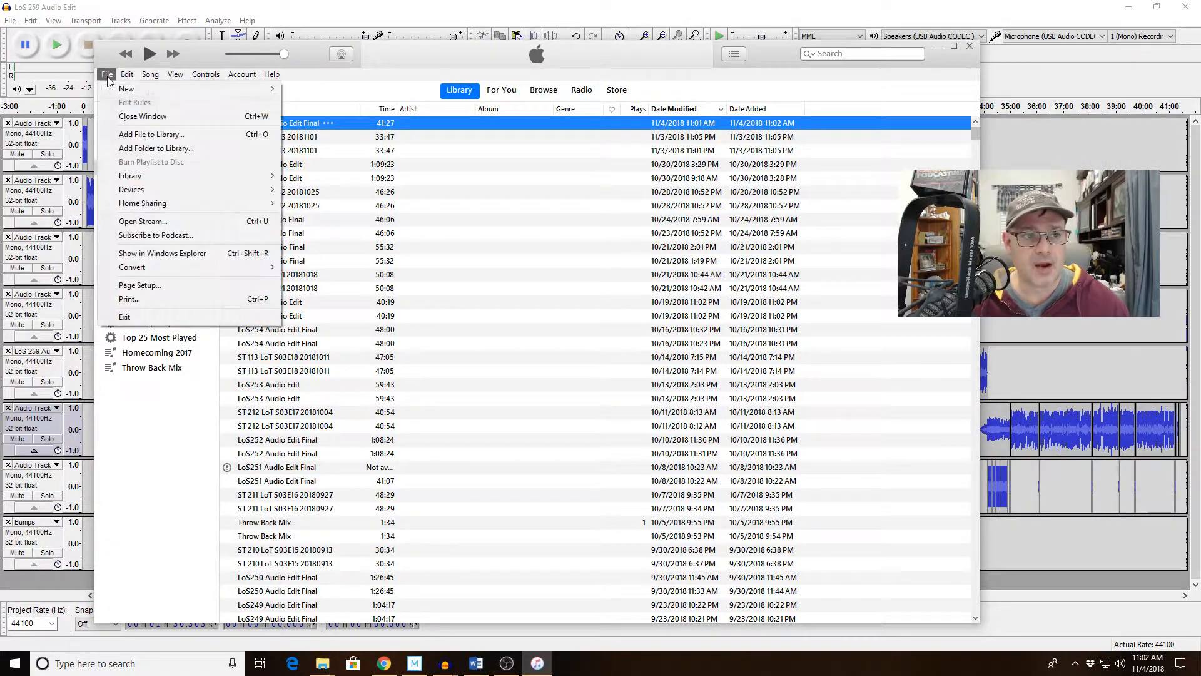
mouse_move(125, 74)
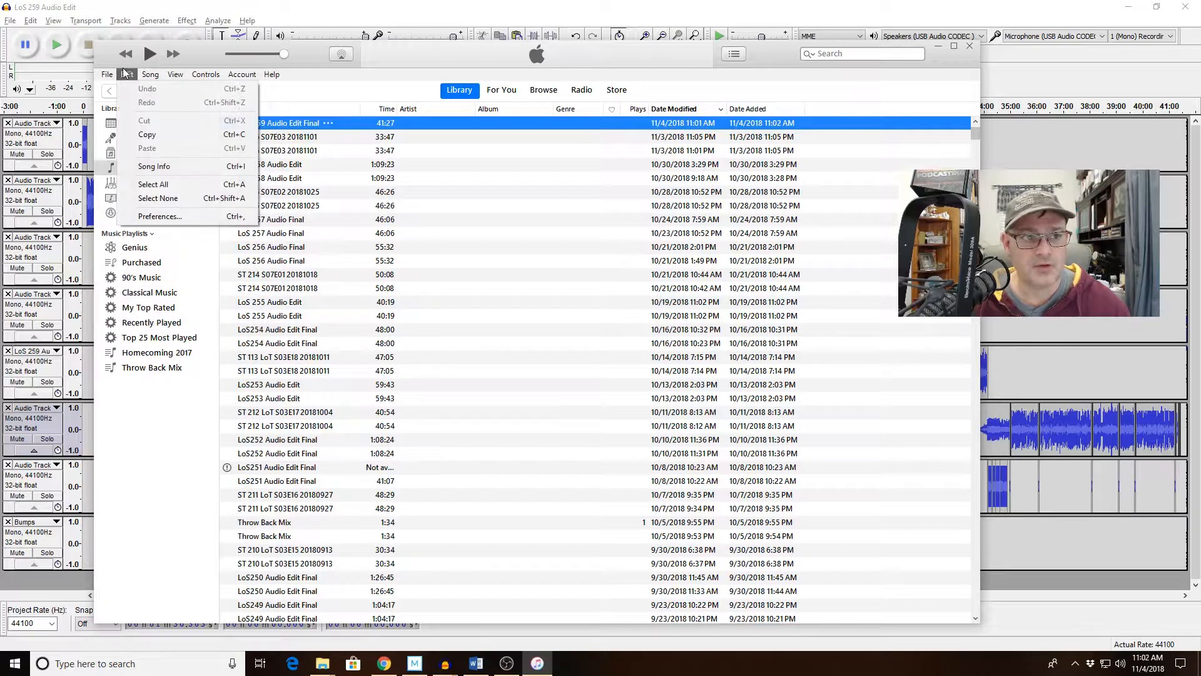
click(160, 216)
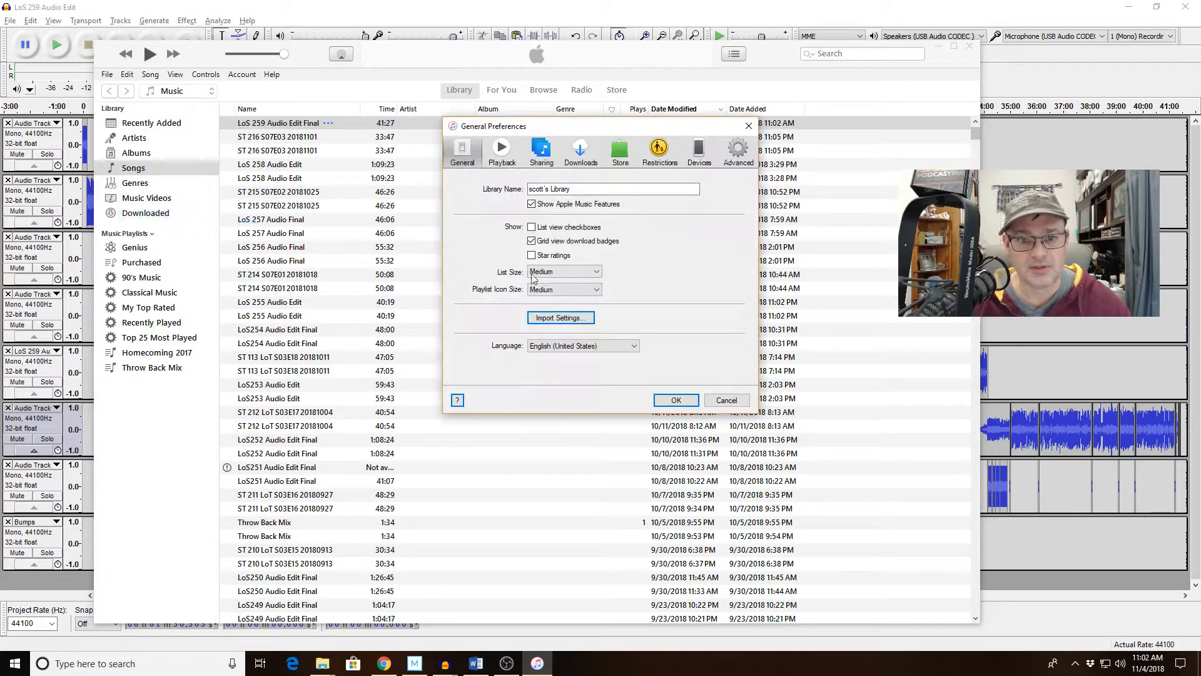
click(561, 323)
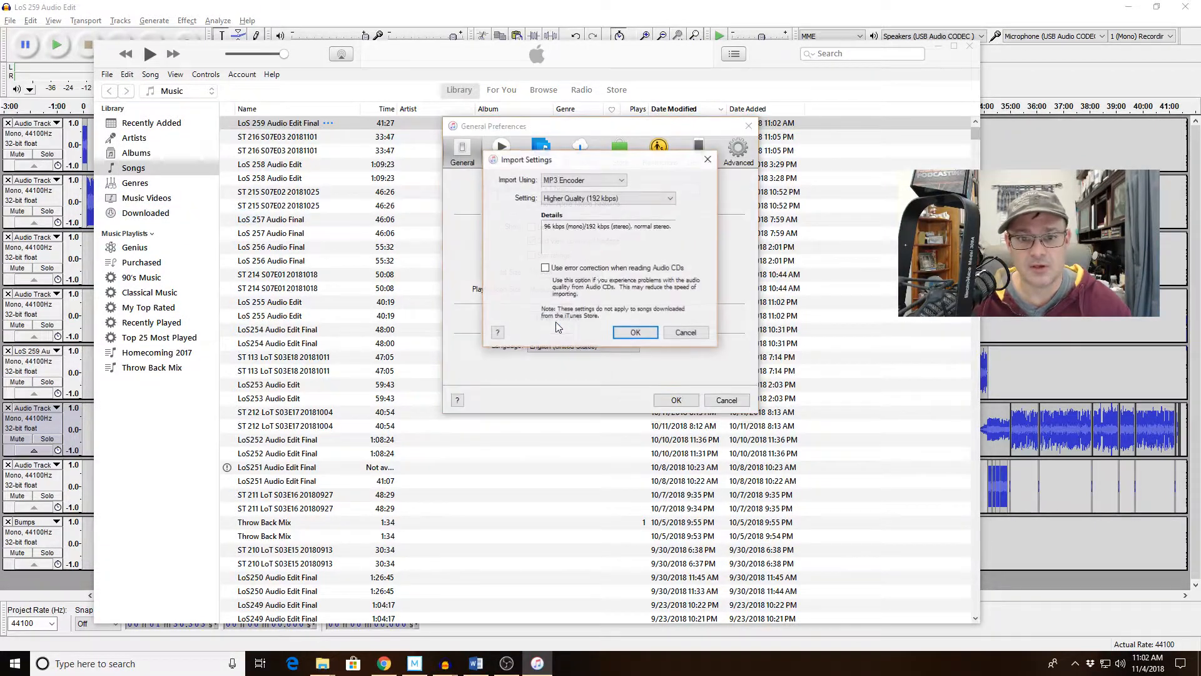
click(559, 182)
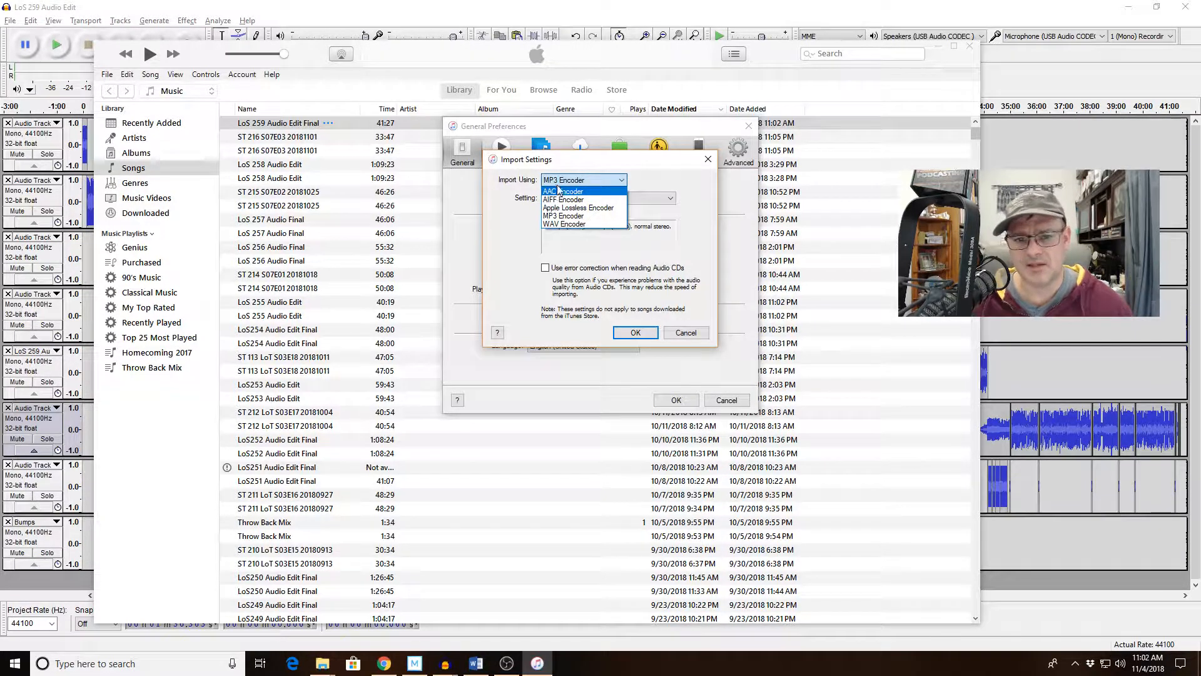
click(563, 216)
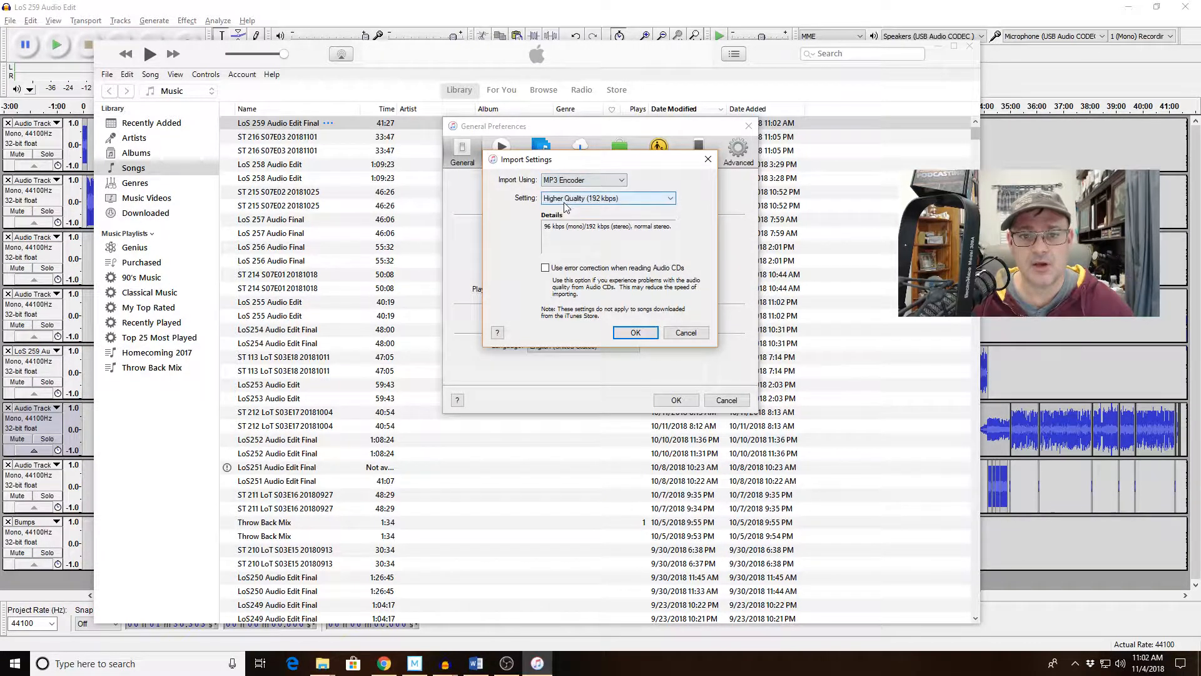
click(564, 197)
click(565, 232)
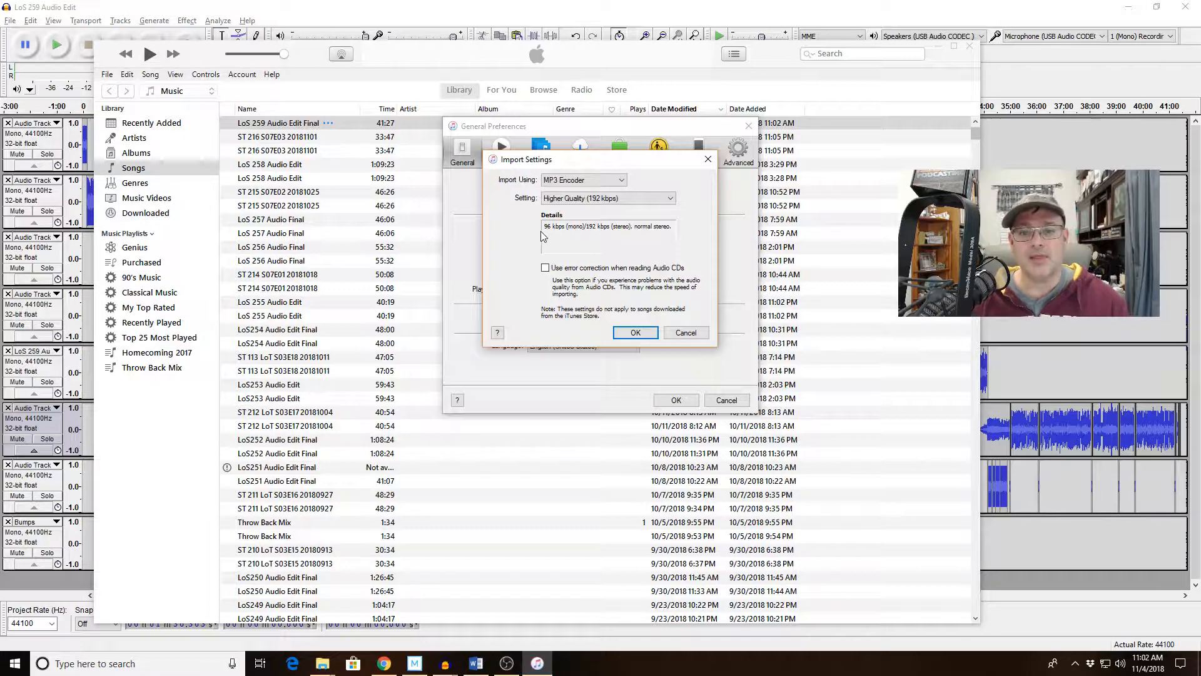
click(635, 333)
click(676, 400)
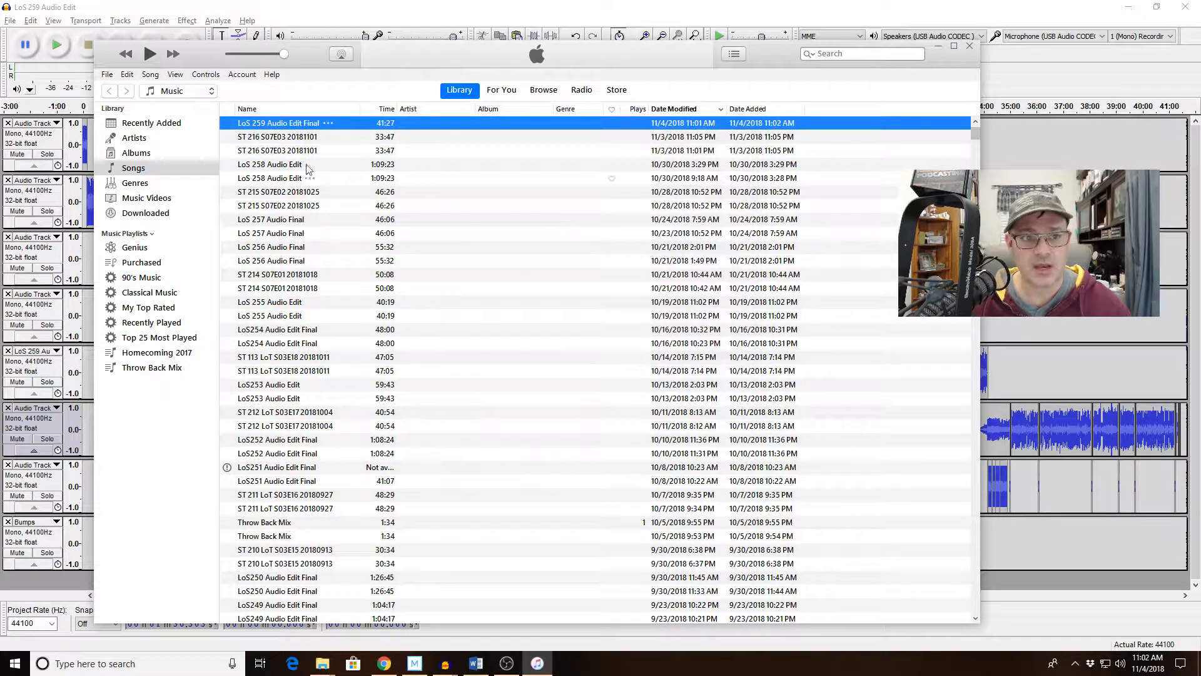
- Convert the selected LoS 259 Audio Edit Final song to an MP3 version
right_click(257, 124)
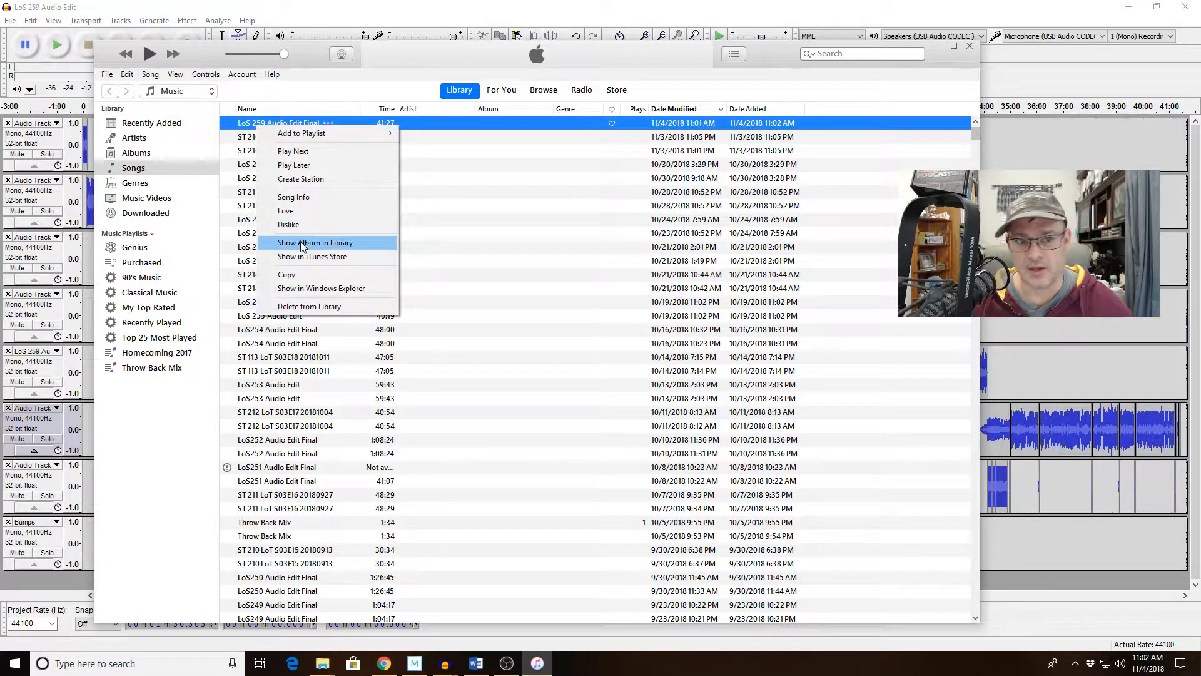
click(275, 91)
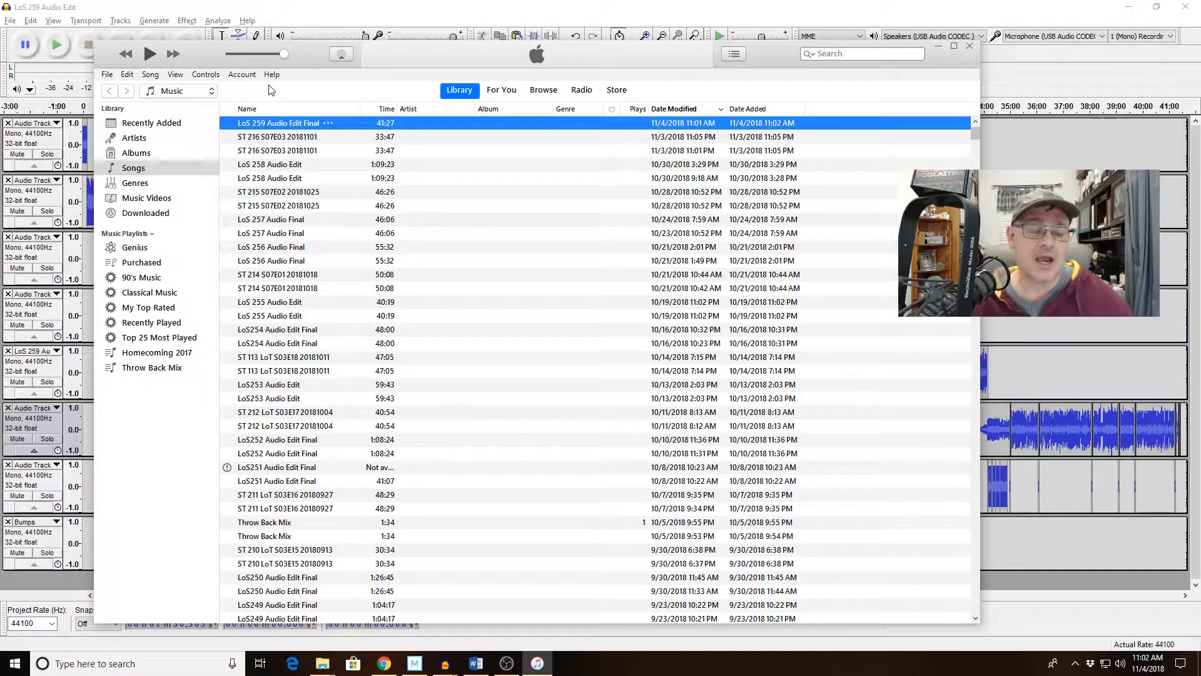
click(107, 75)
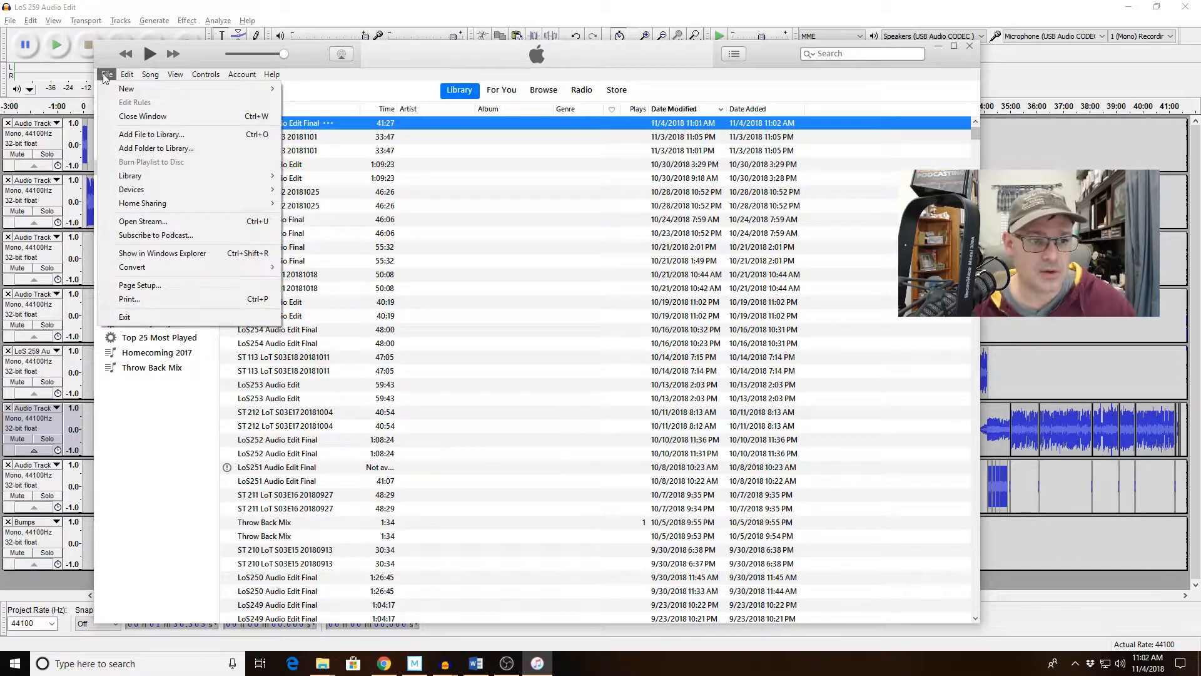
mouse_move(158, 269)
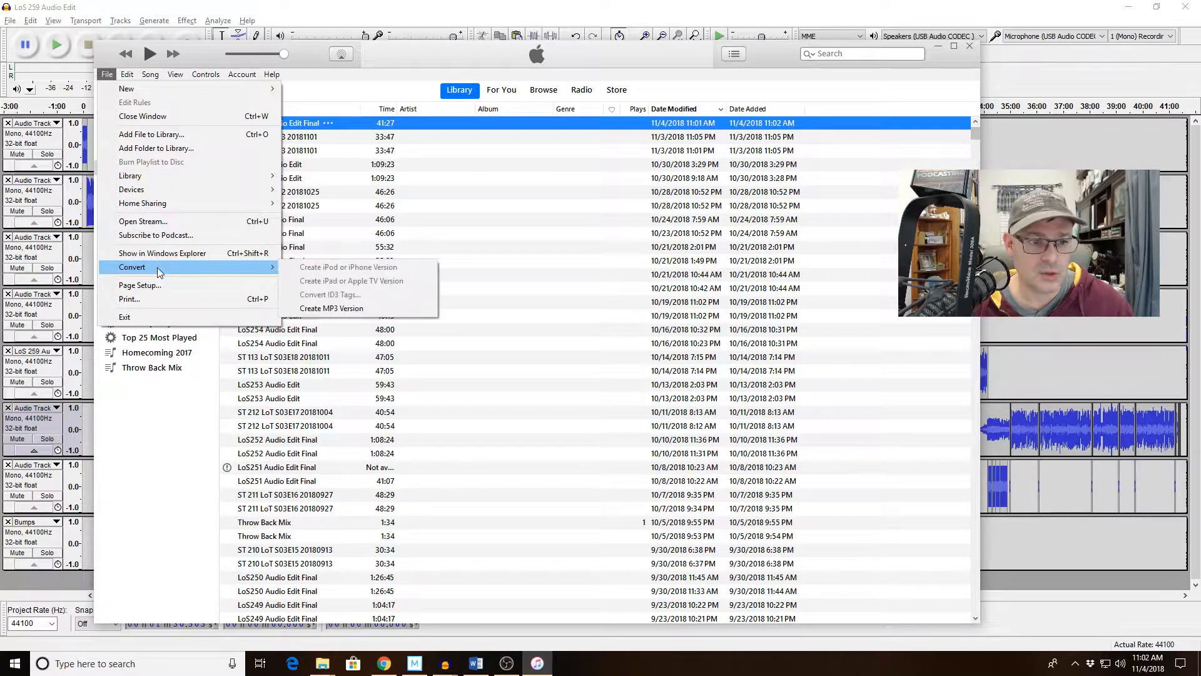
click(331, 309)
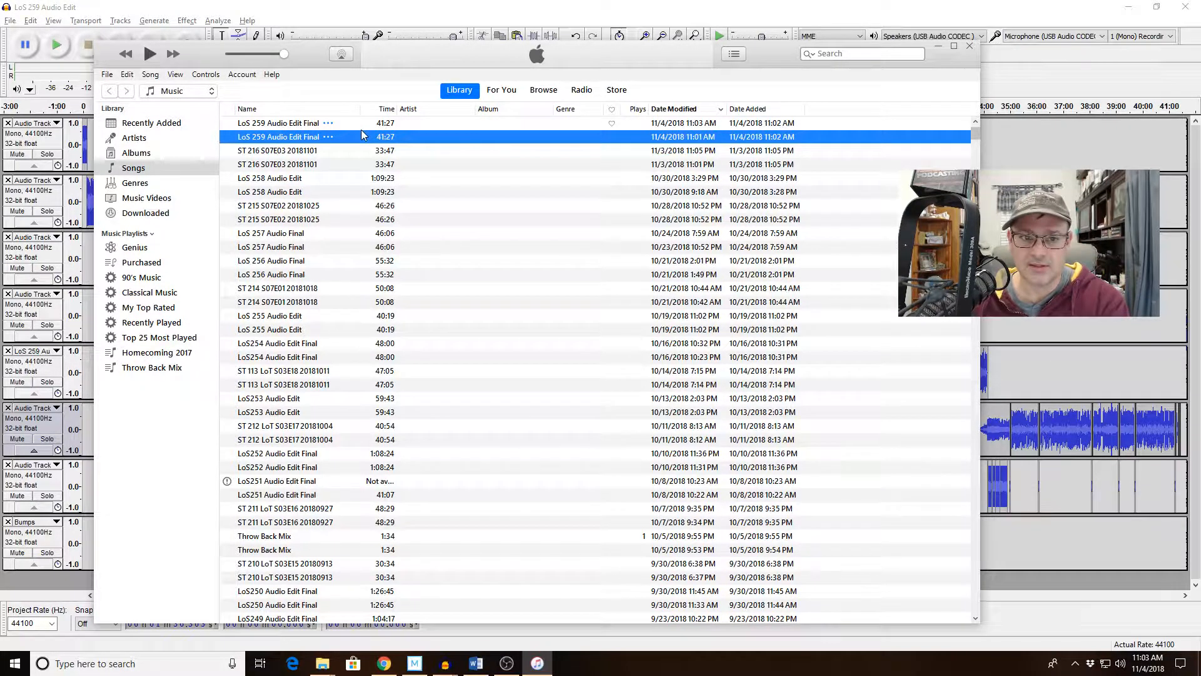
- Show the newly created MP3 version of LoS 259 Audio Edit Final in Windows Explorer and cut the file
click(307, 127)
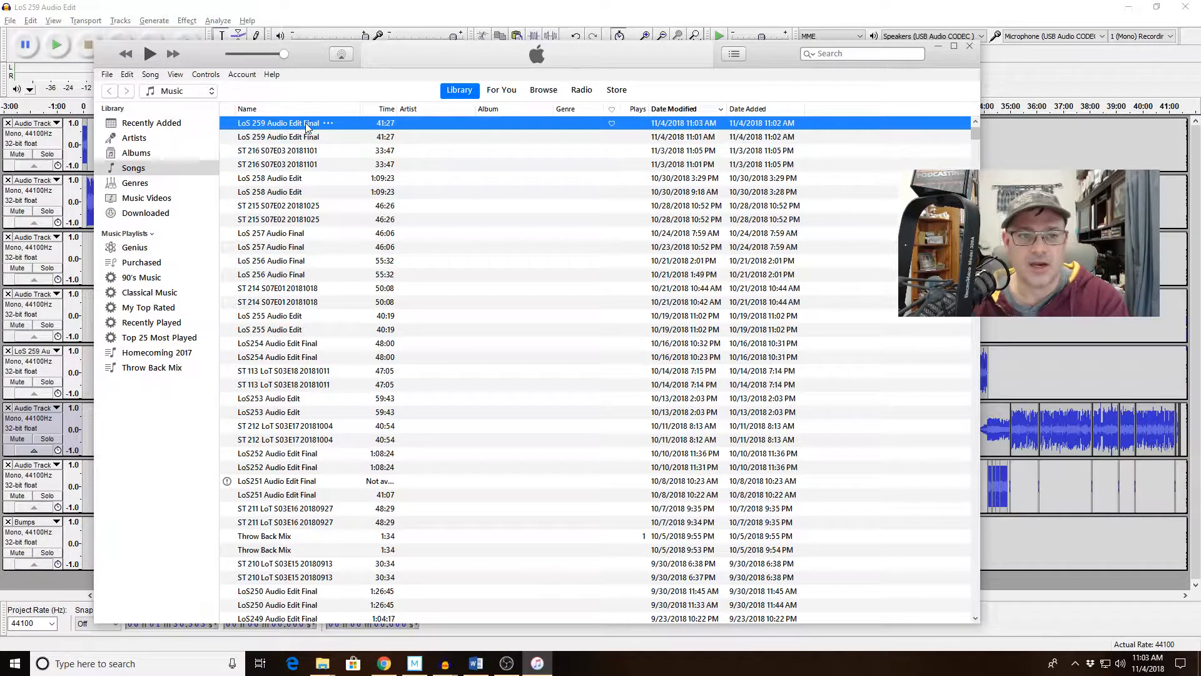
right_click(307, 127)
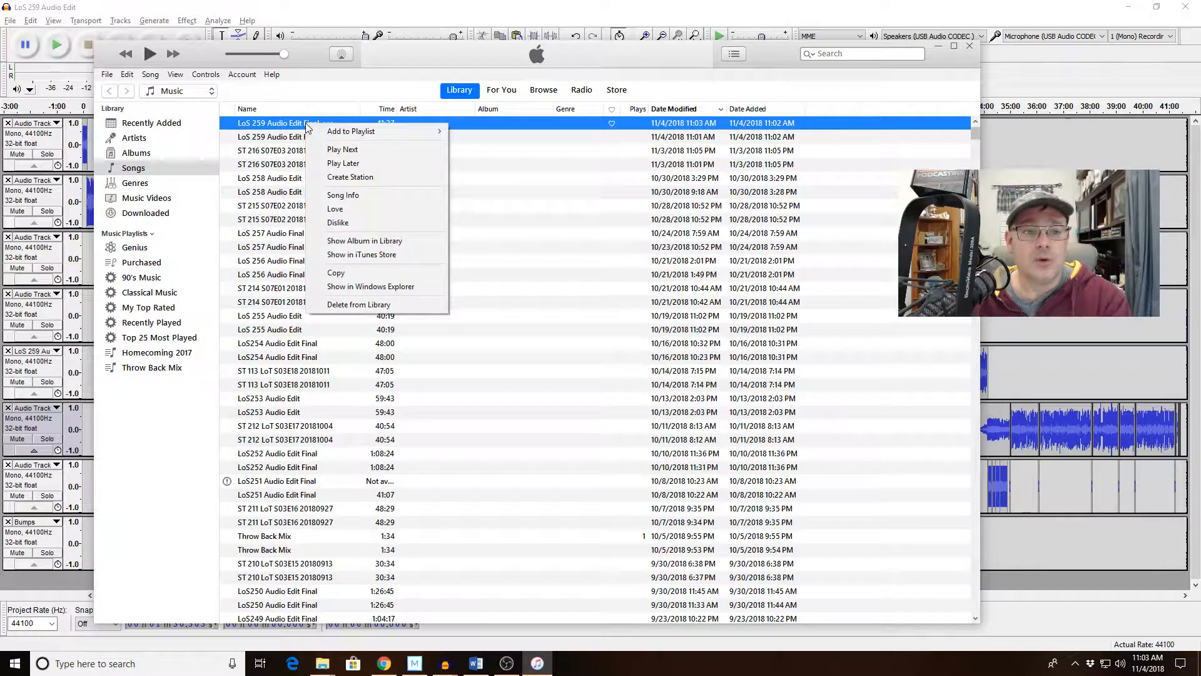
click(367, 294)
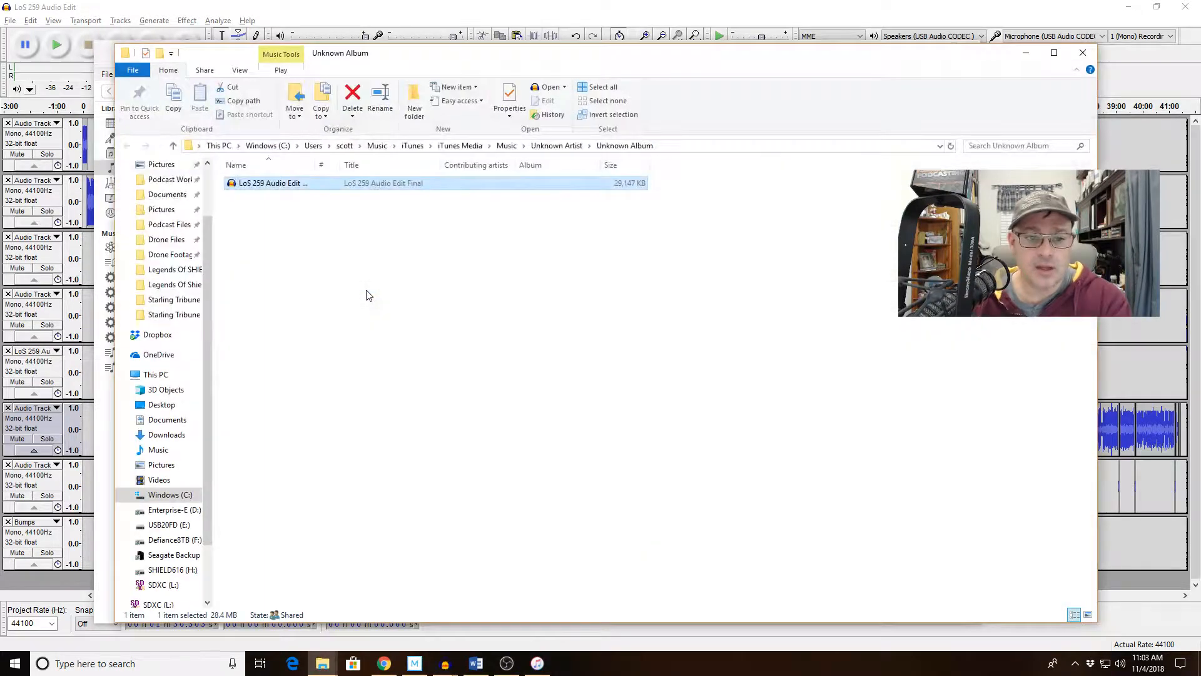
right_click(296, 188)
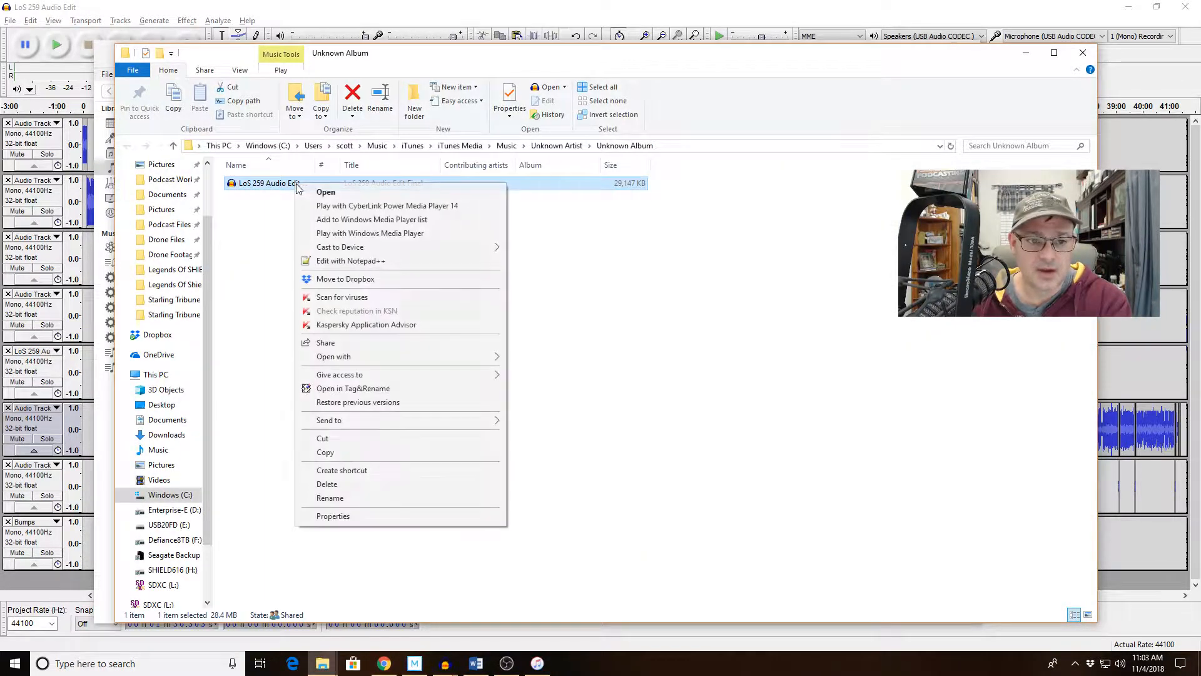
click(377, 440)
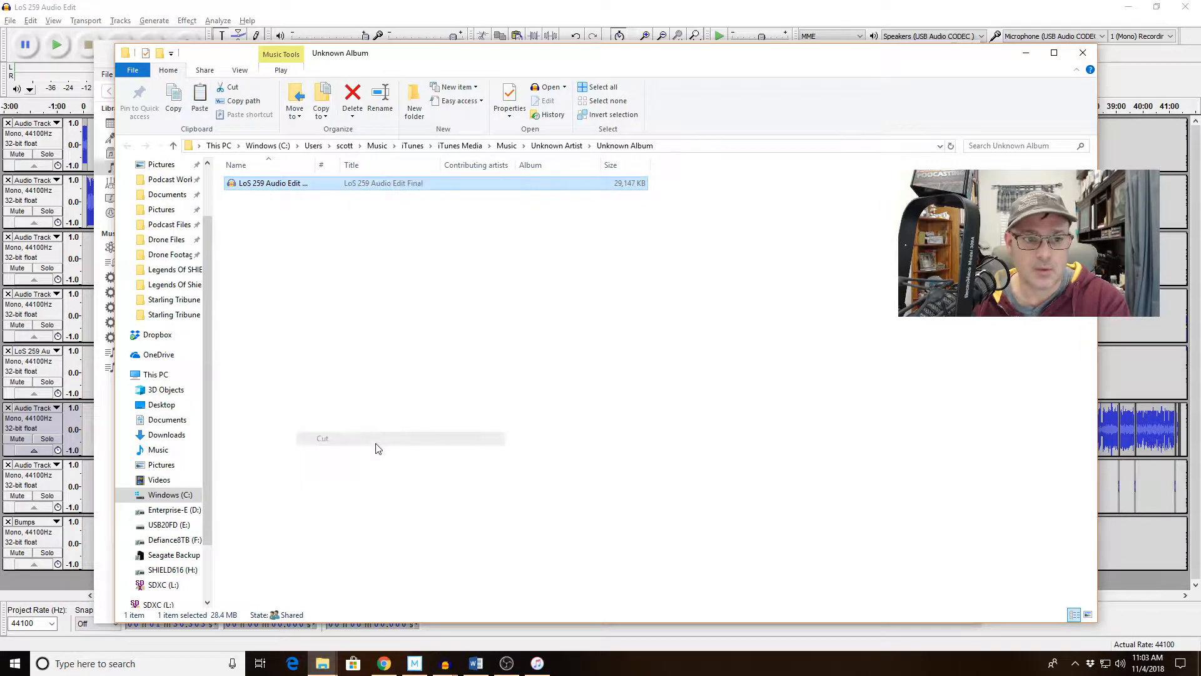
- Paste the cut MP3 into the Legends Of SHIELD folder under Podcast Files, Finished Podcasts, widening the Explorer window to reach empty space
click(192, 230)
double_click(275, 197)
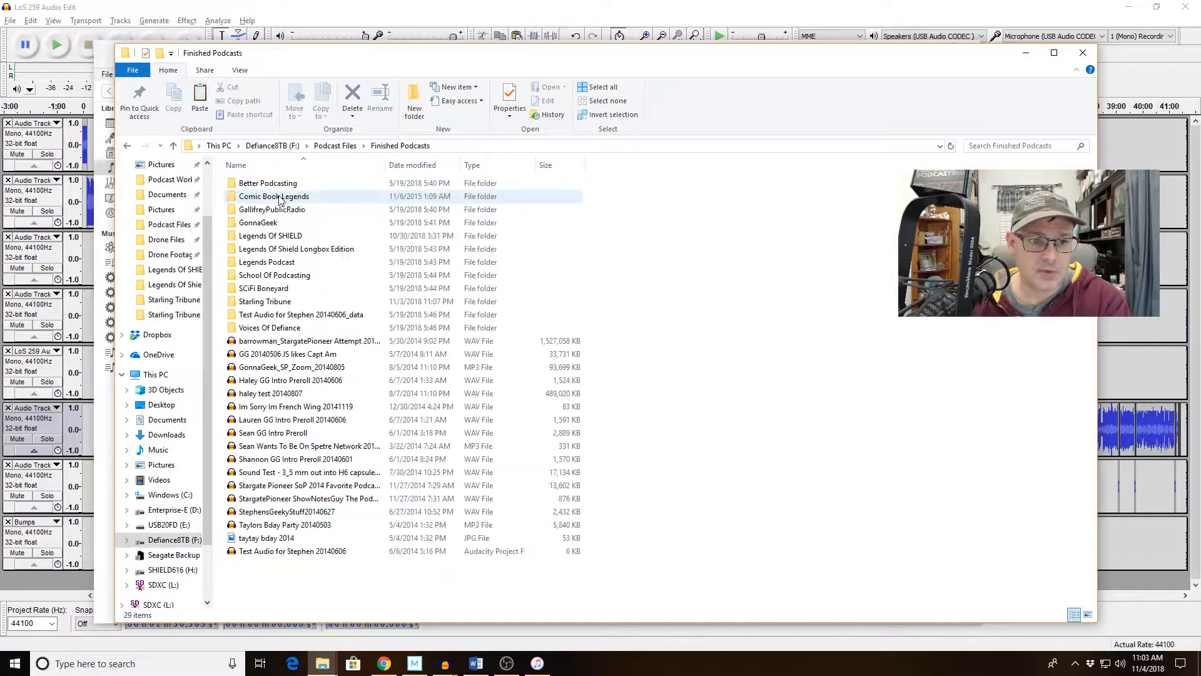
double_click(280, 235)
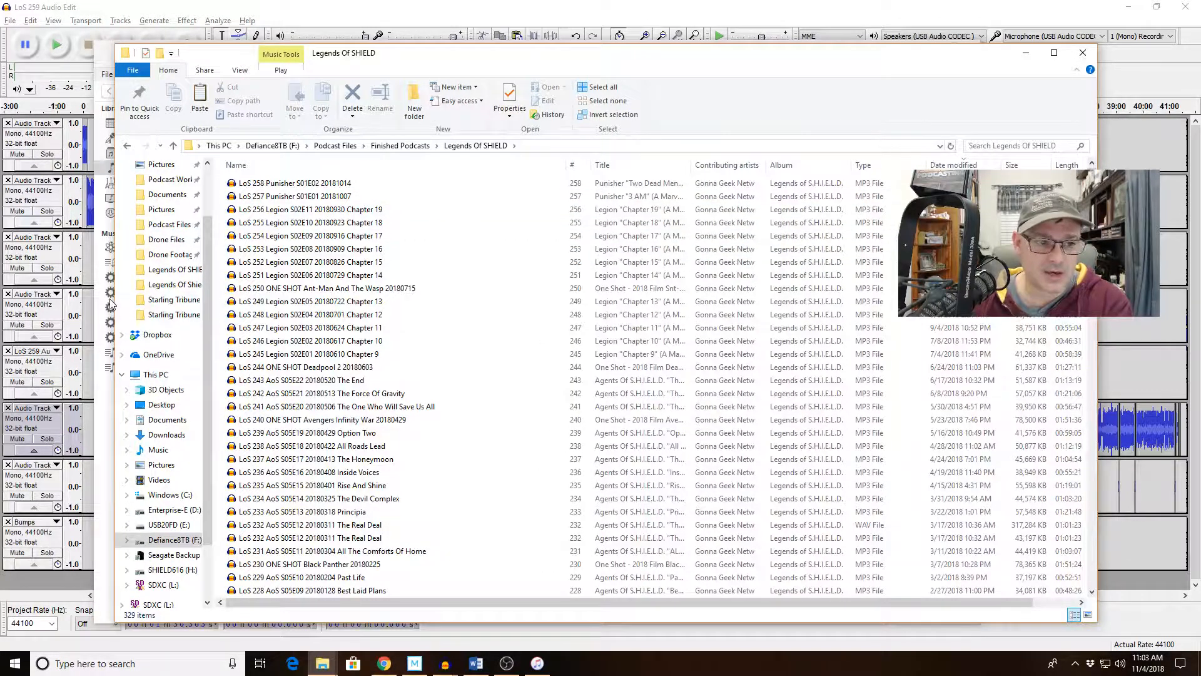
drag(111, 298, 58, 298)
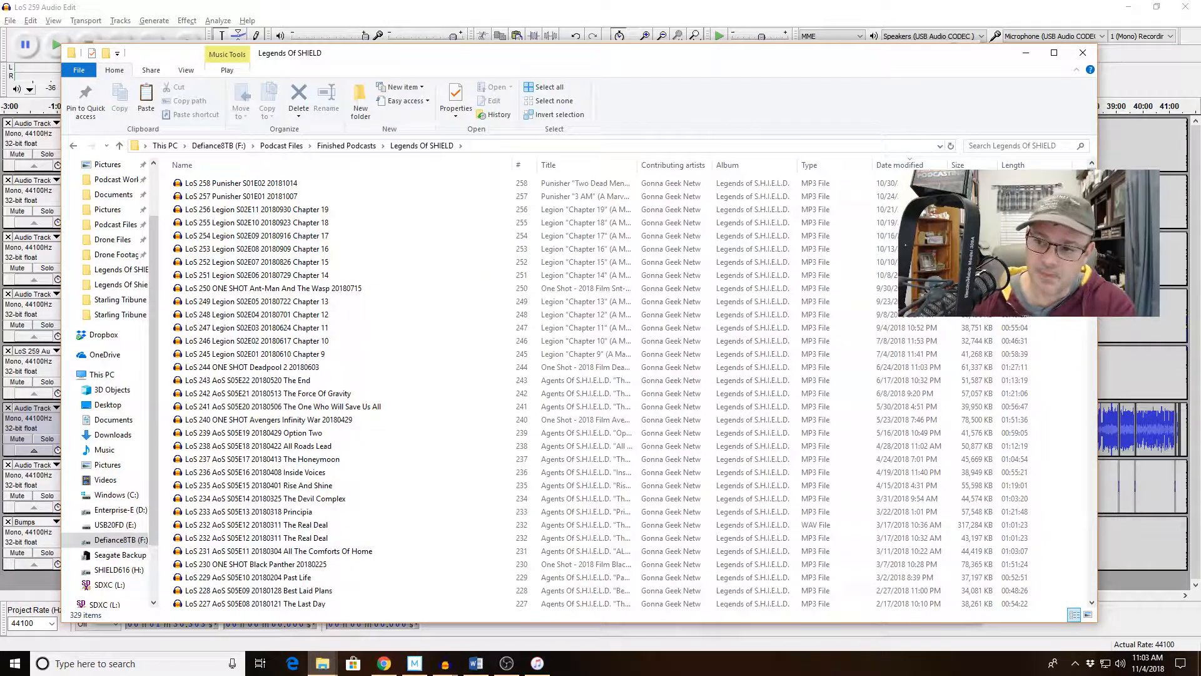
drag(1097, 376, 1176, 375)
right_click(1110, 236)
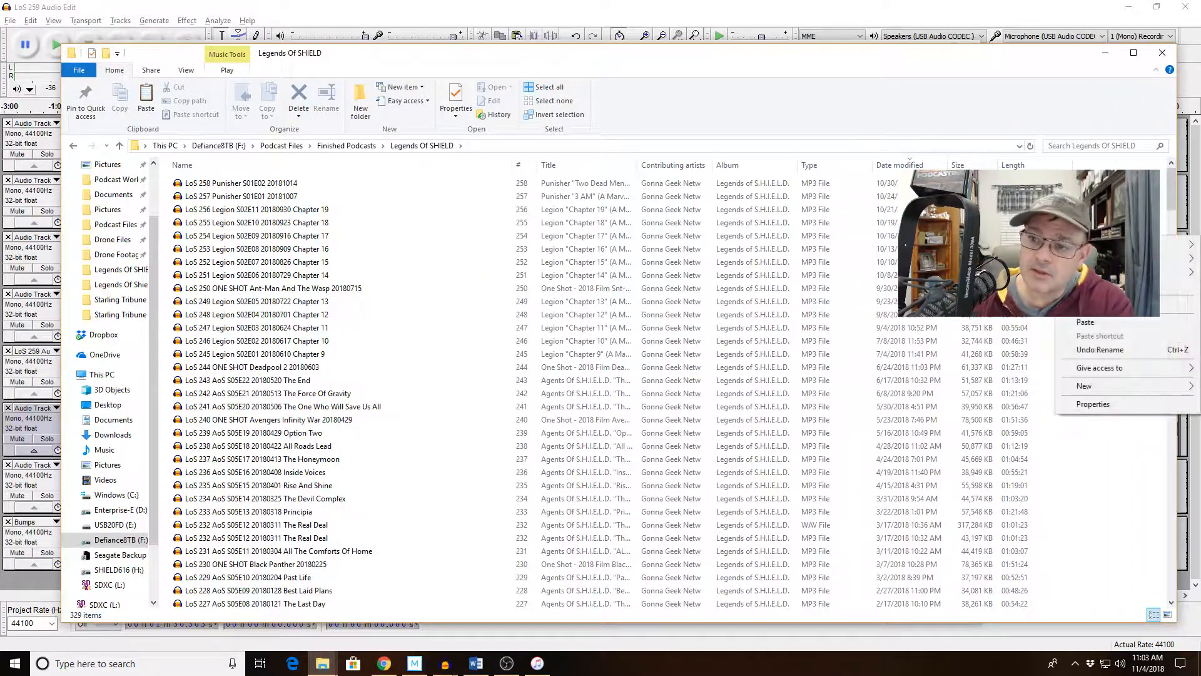
click(1086, 323)
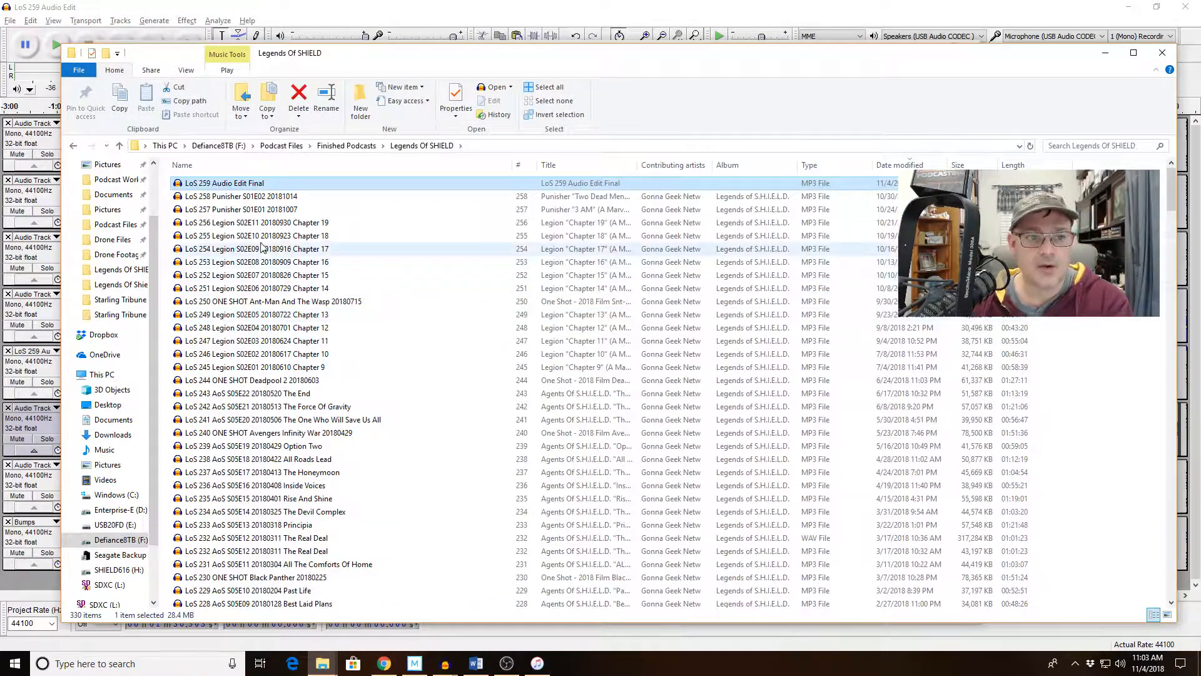
right_click(251, 185)
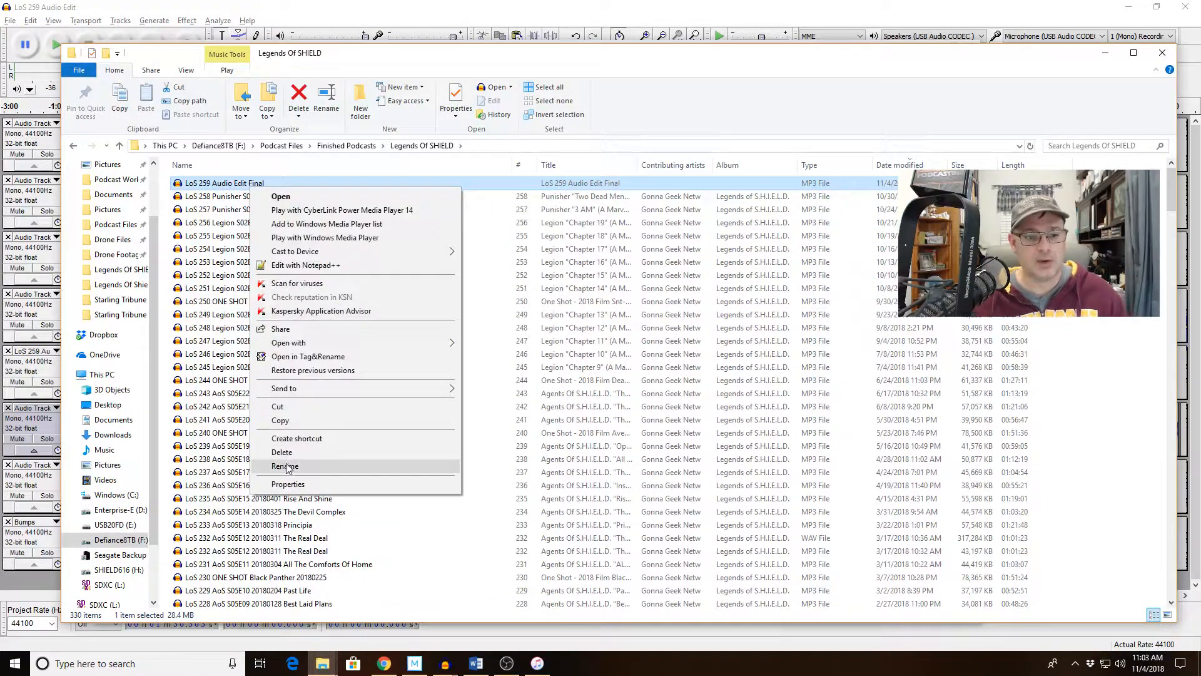
click(285, 466)
click(234, 183)
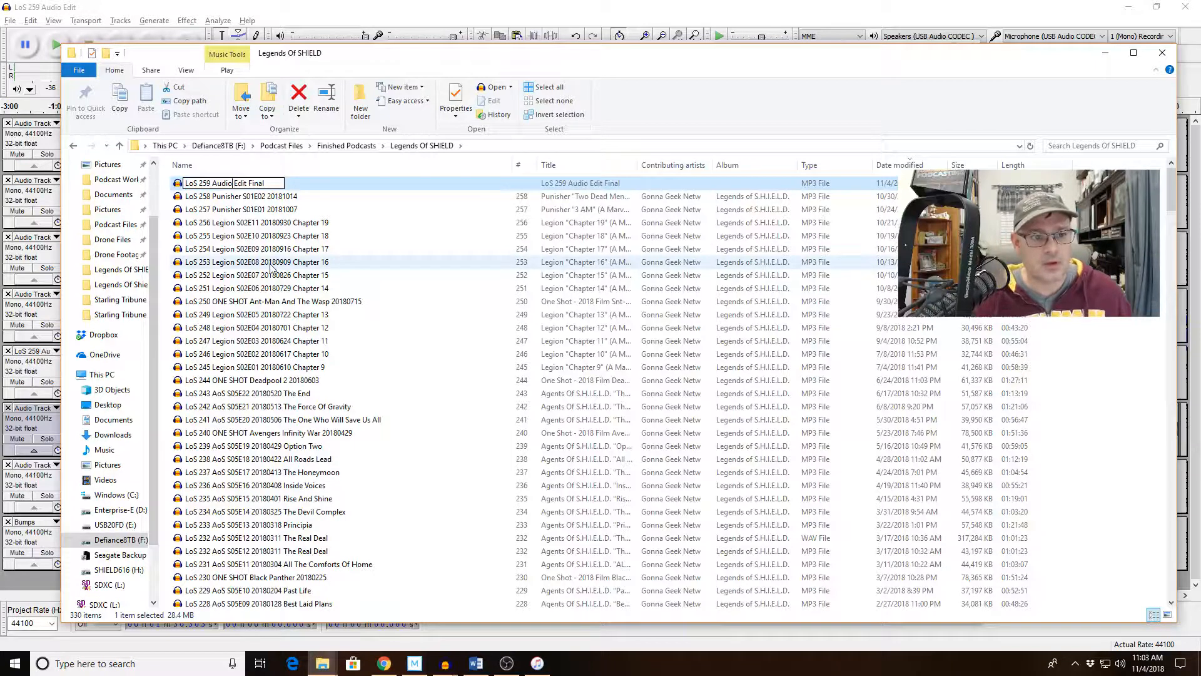
key(ctrl+shift+Left)
text(Punisher)
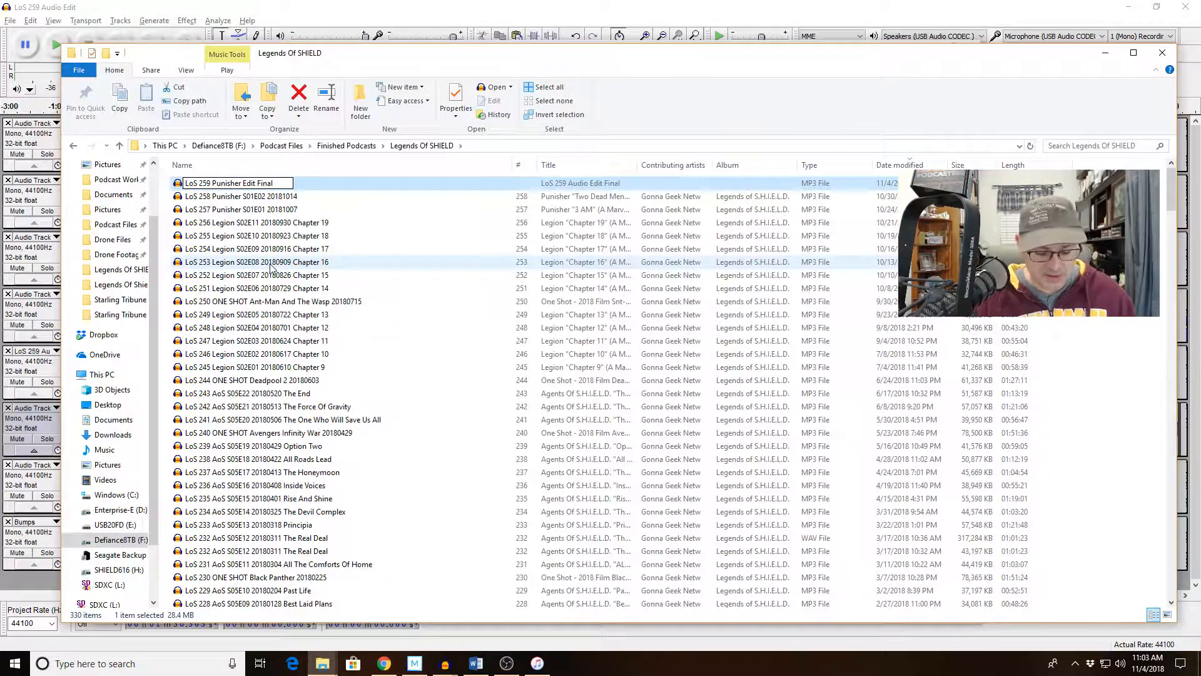
text( S01E)
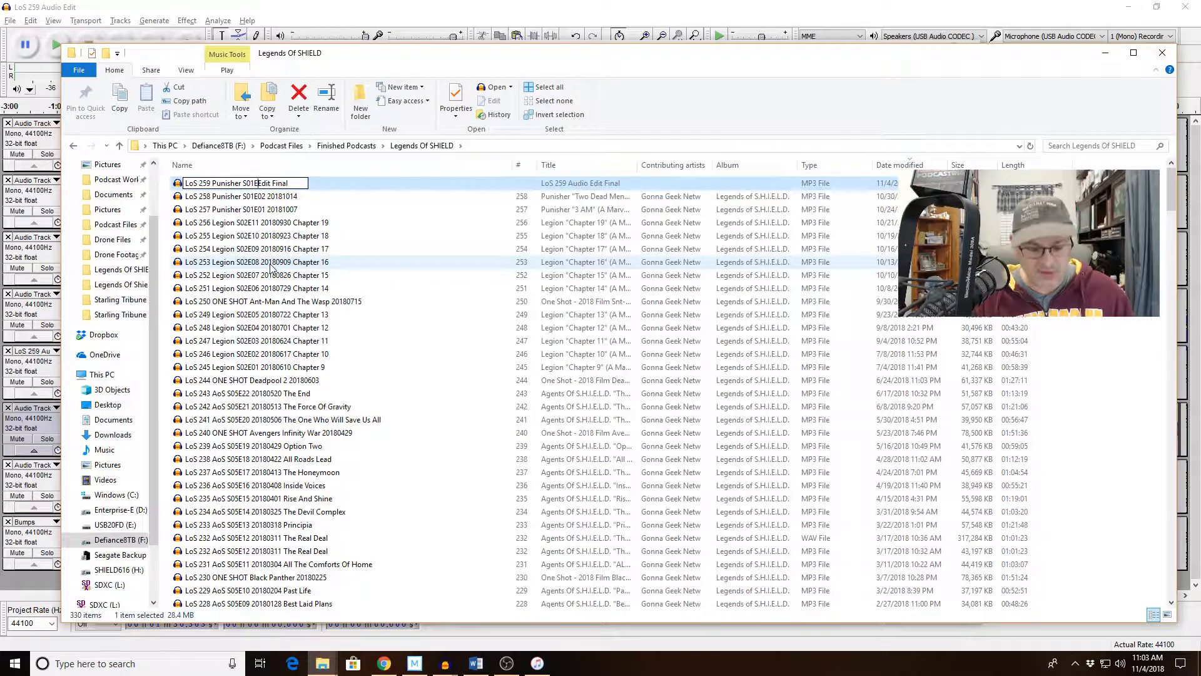
text(03)
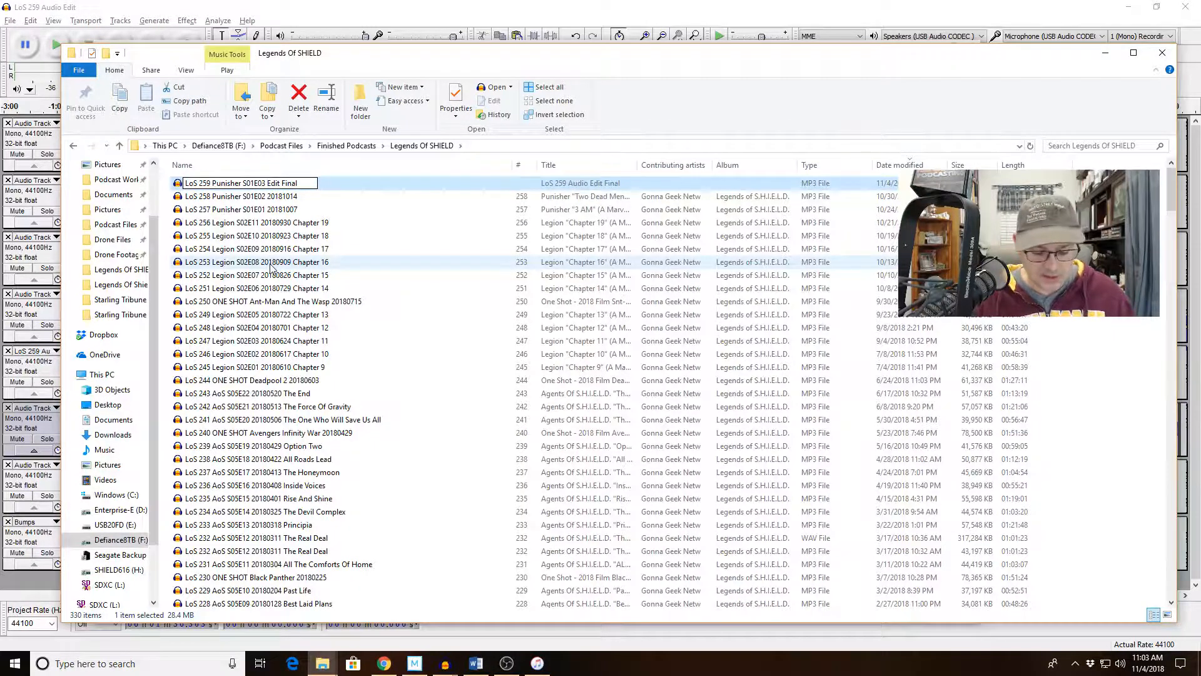
text( 2018)
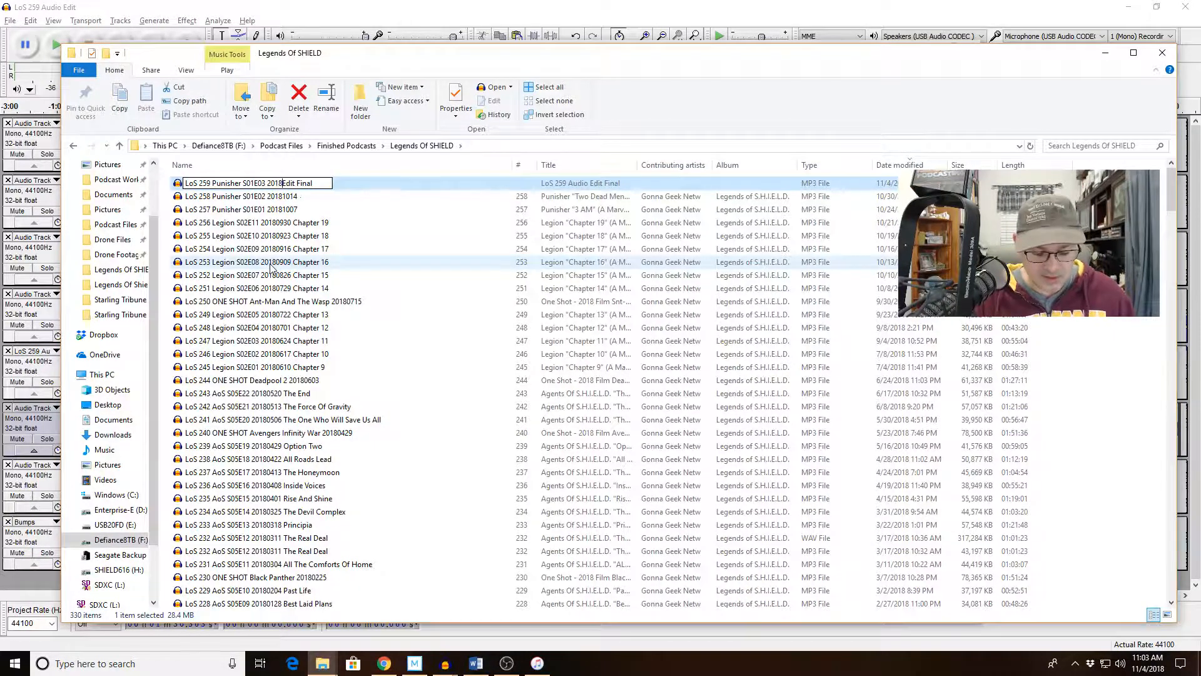
text(1021)
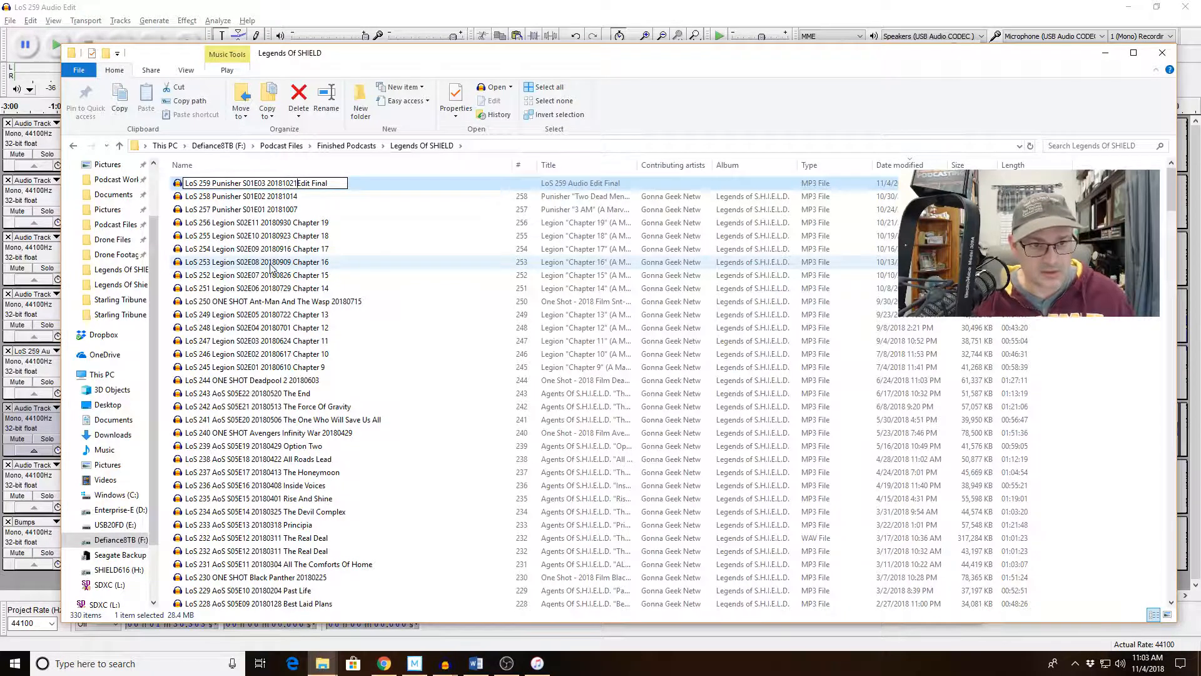
key(shift+End)
key(Delete)
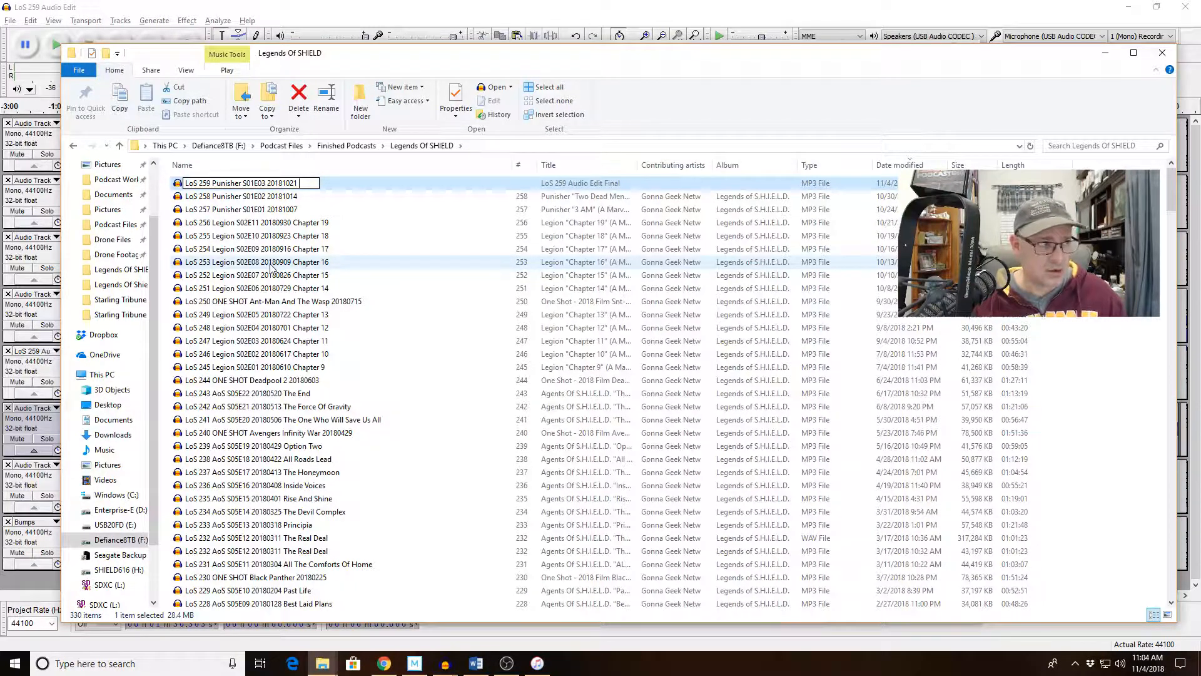
text(Kand)
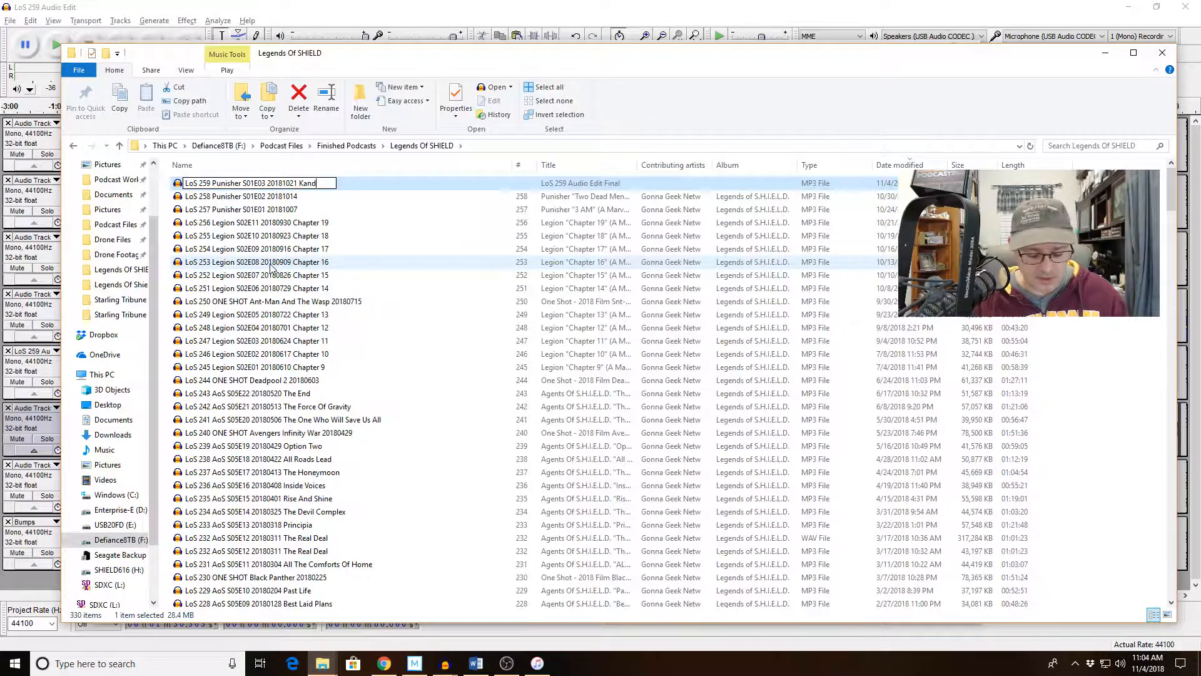
text(ahar)
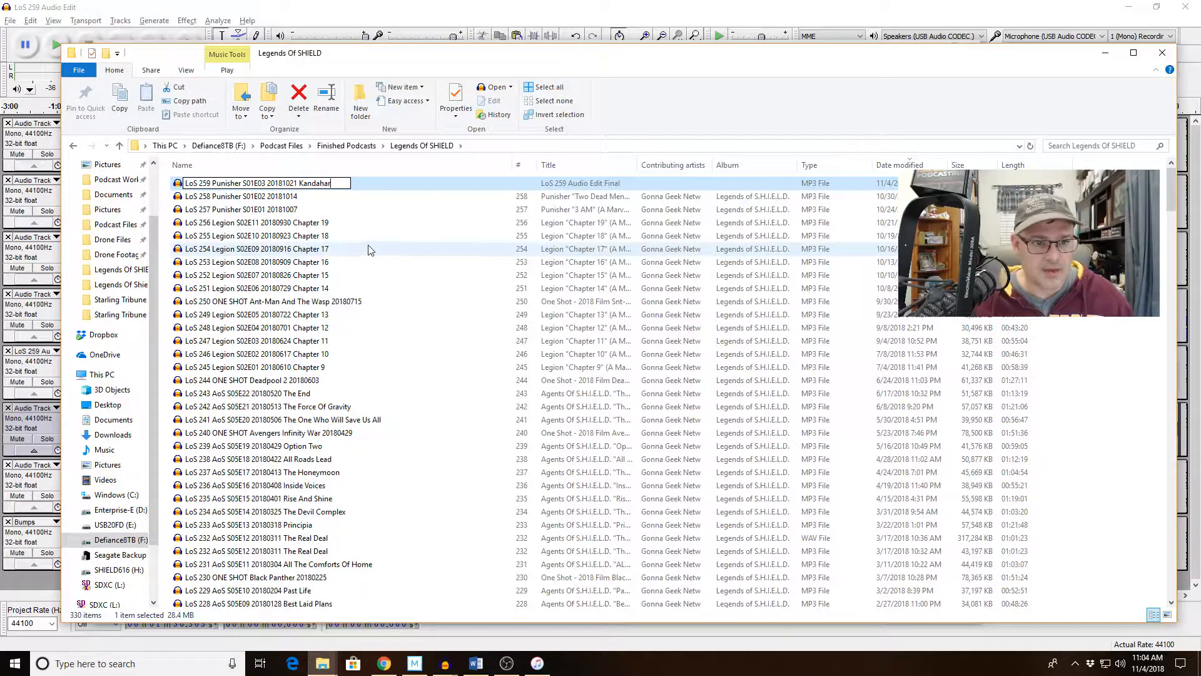
click(300, 198)
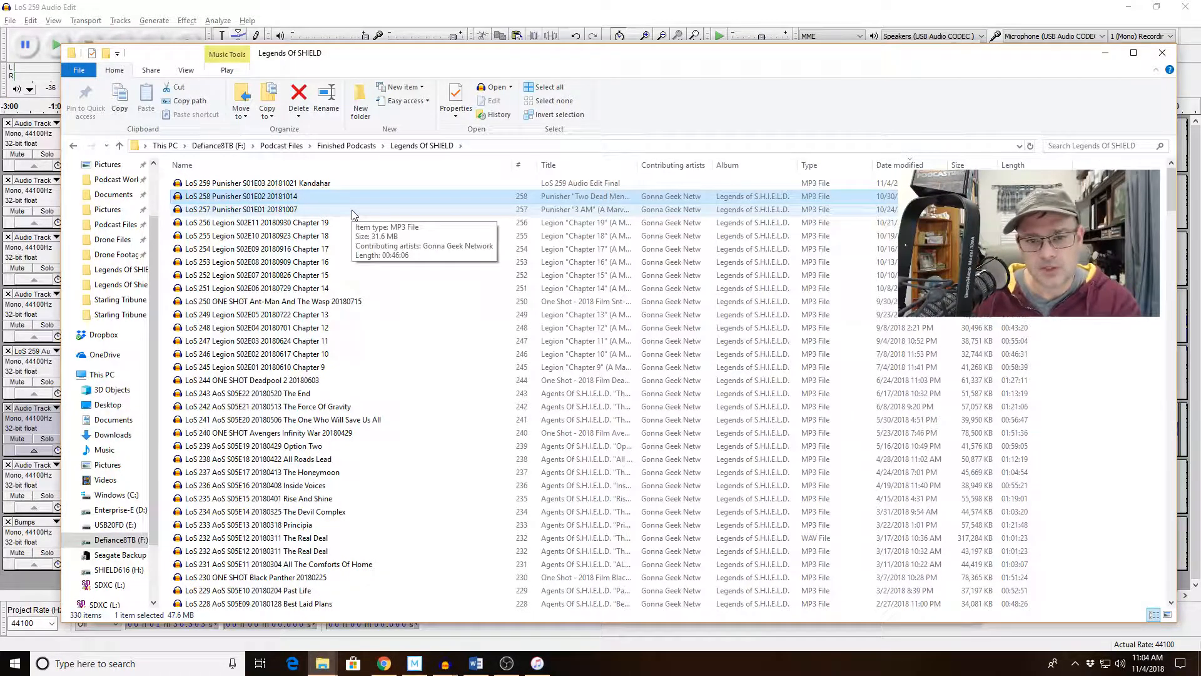
click(287, 211)
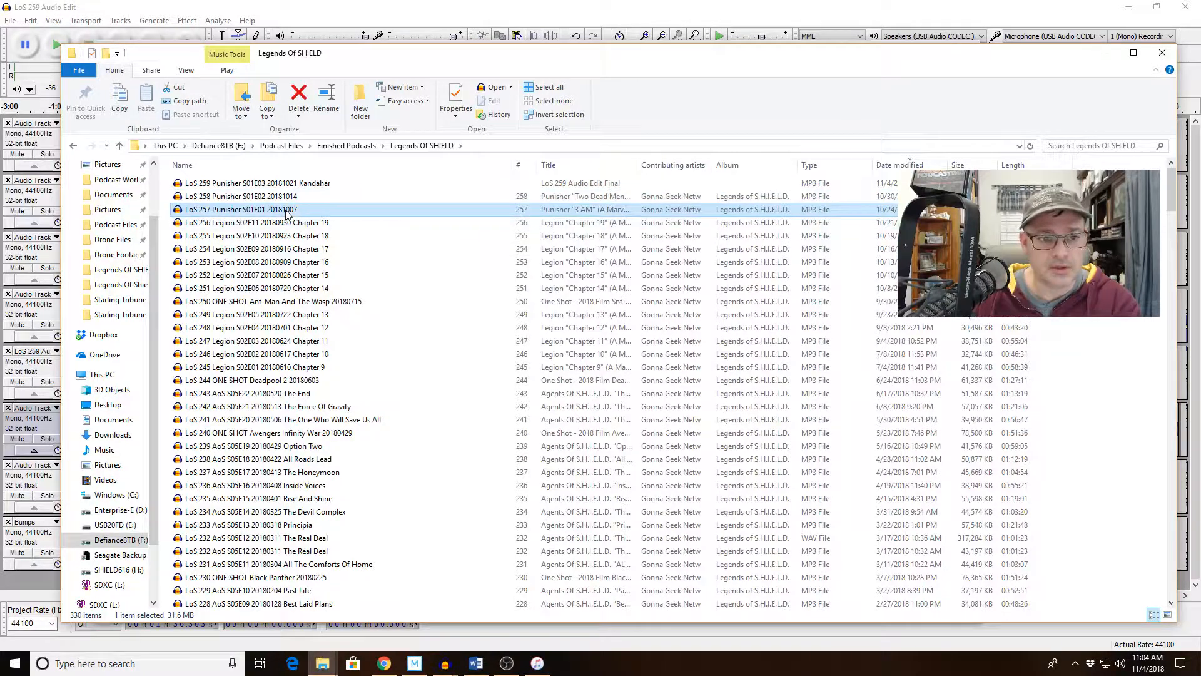
right_click(287, 212)
click(351, 491)
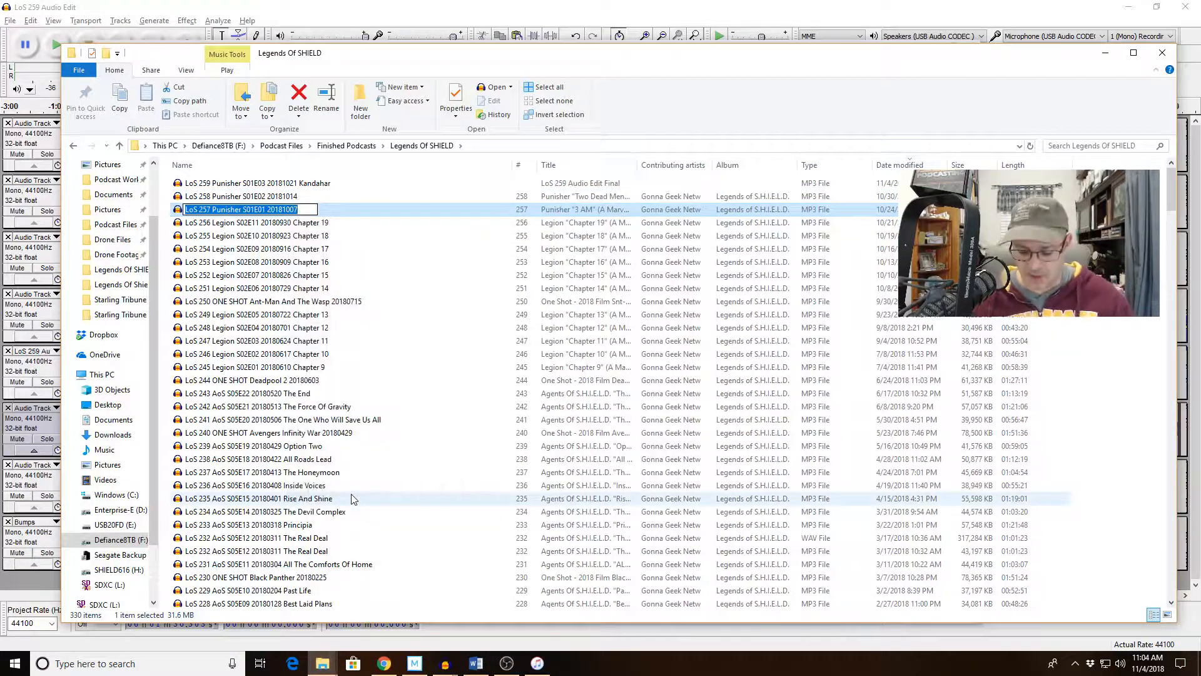
key(End)
text(3 )
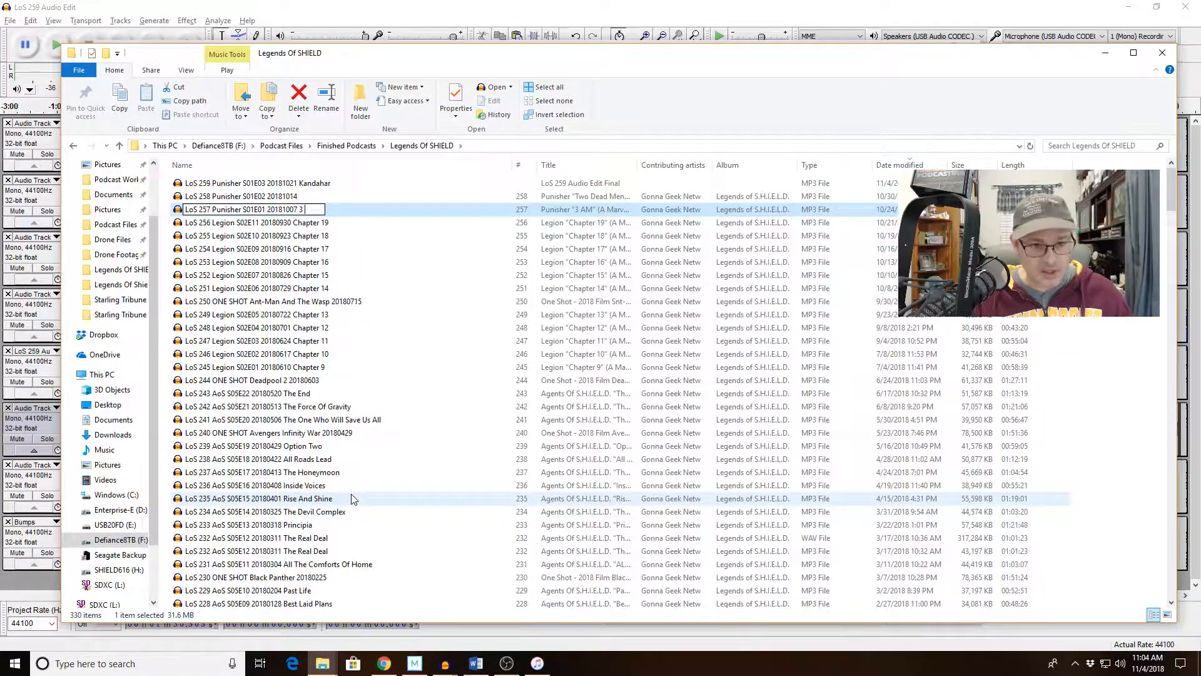
text(AM)
right_click(332, 199)
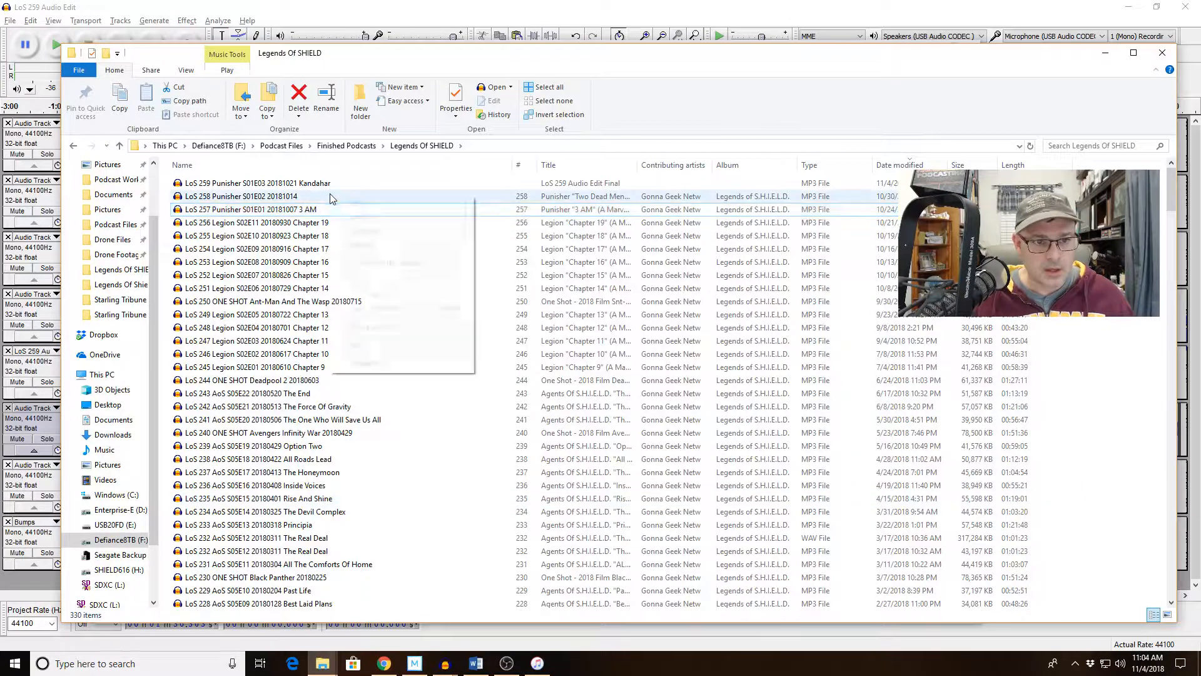
click(284, 198)
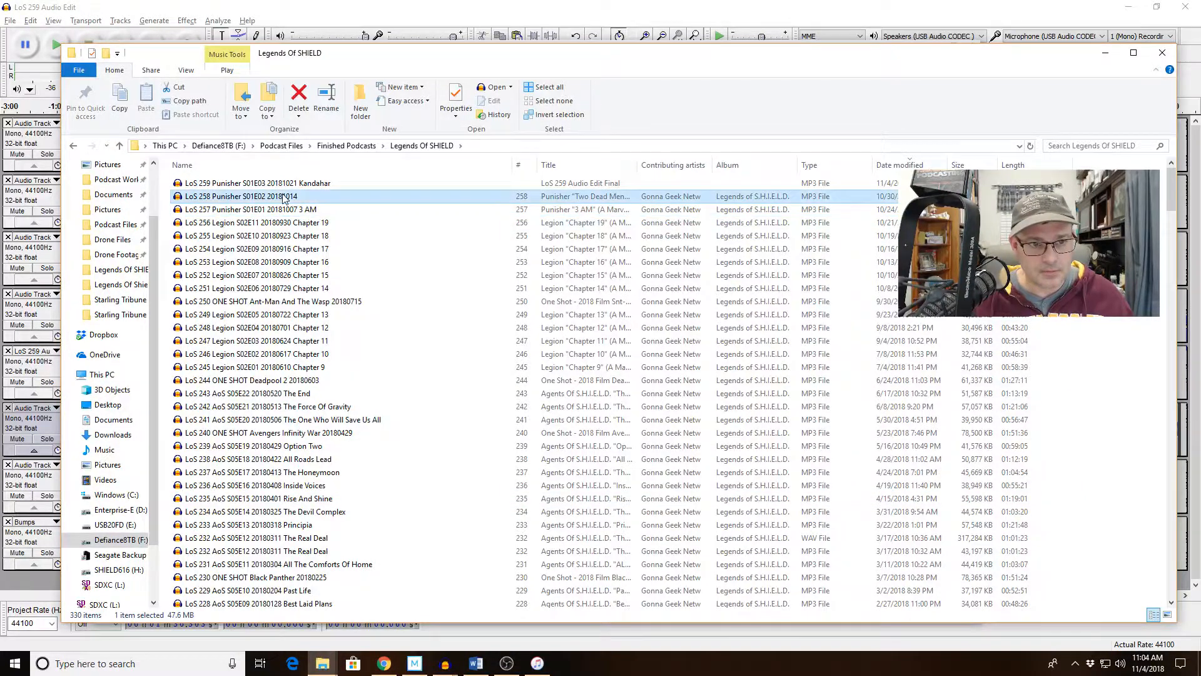
right_click(285, 198)
click(338, 459)
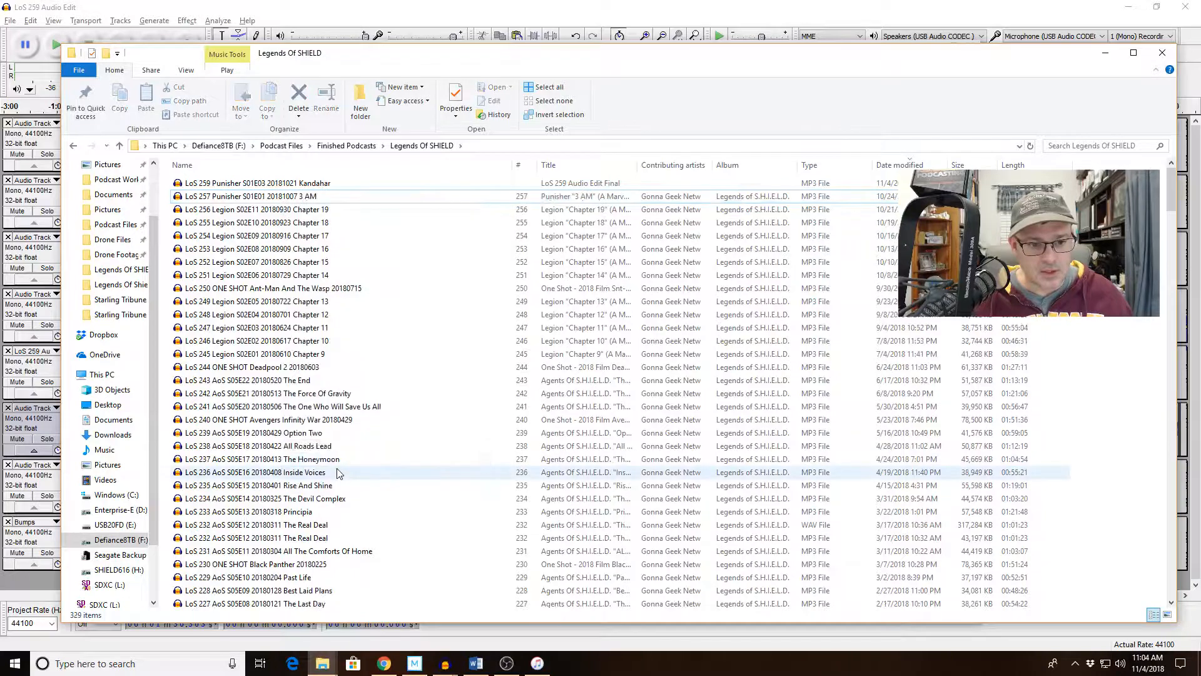
key(ctrl+z)
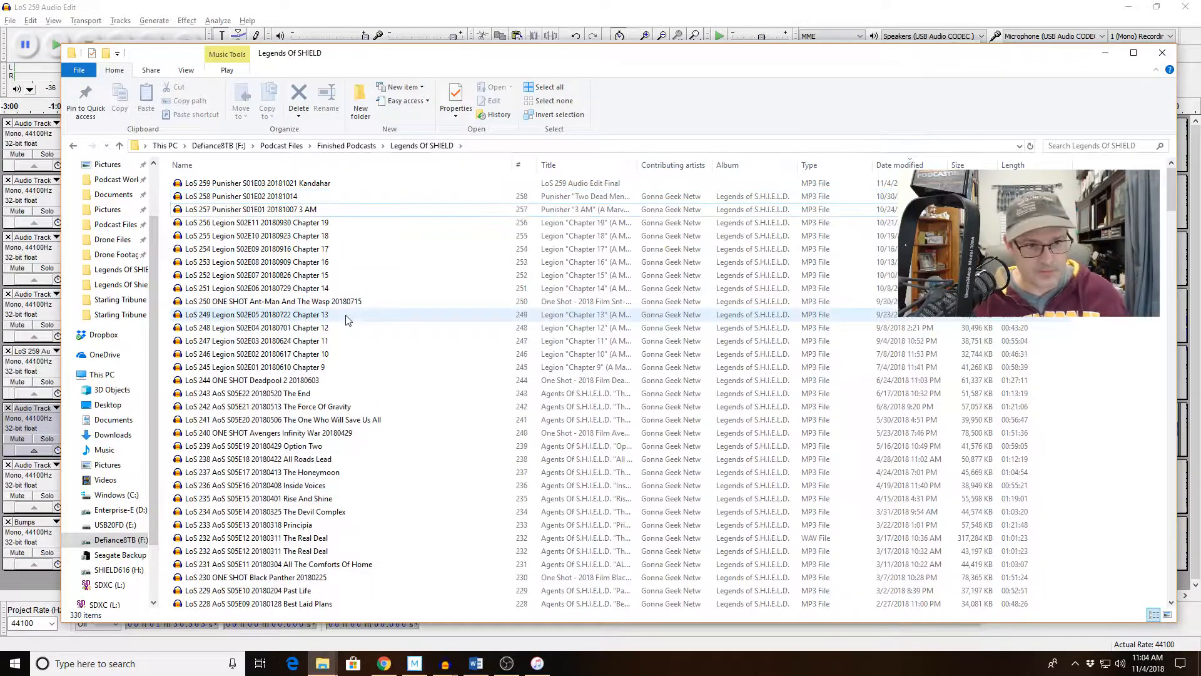
right_click(289, 199)
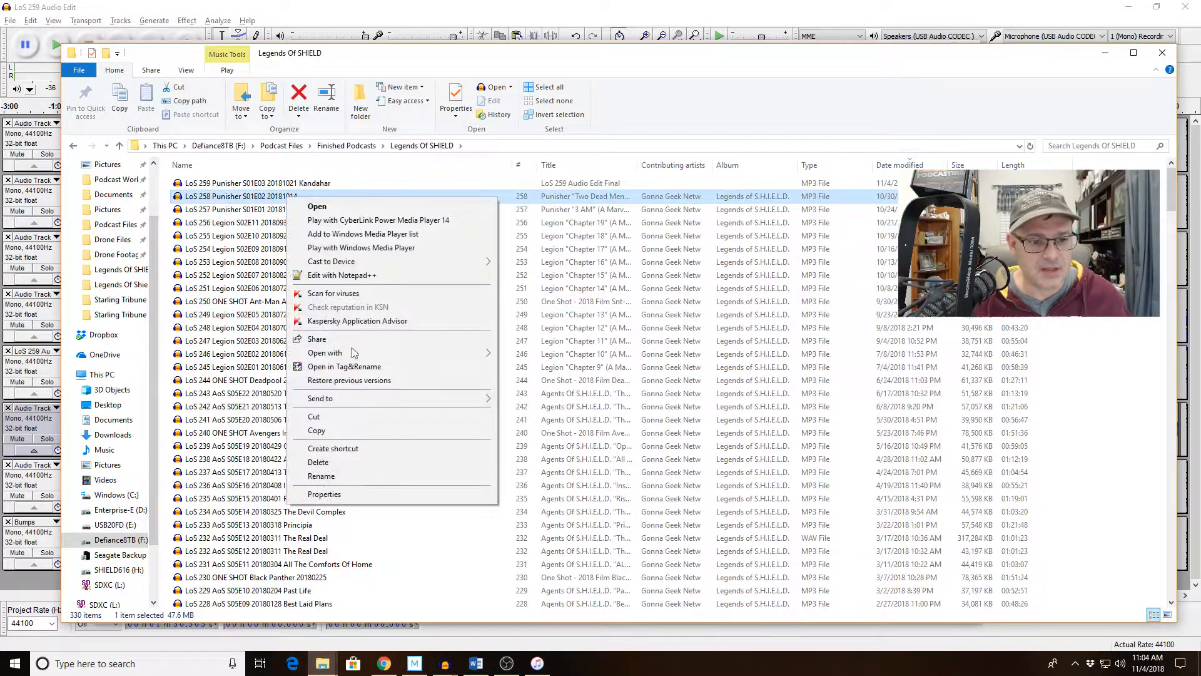
click(373, 478)
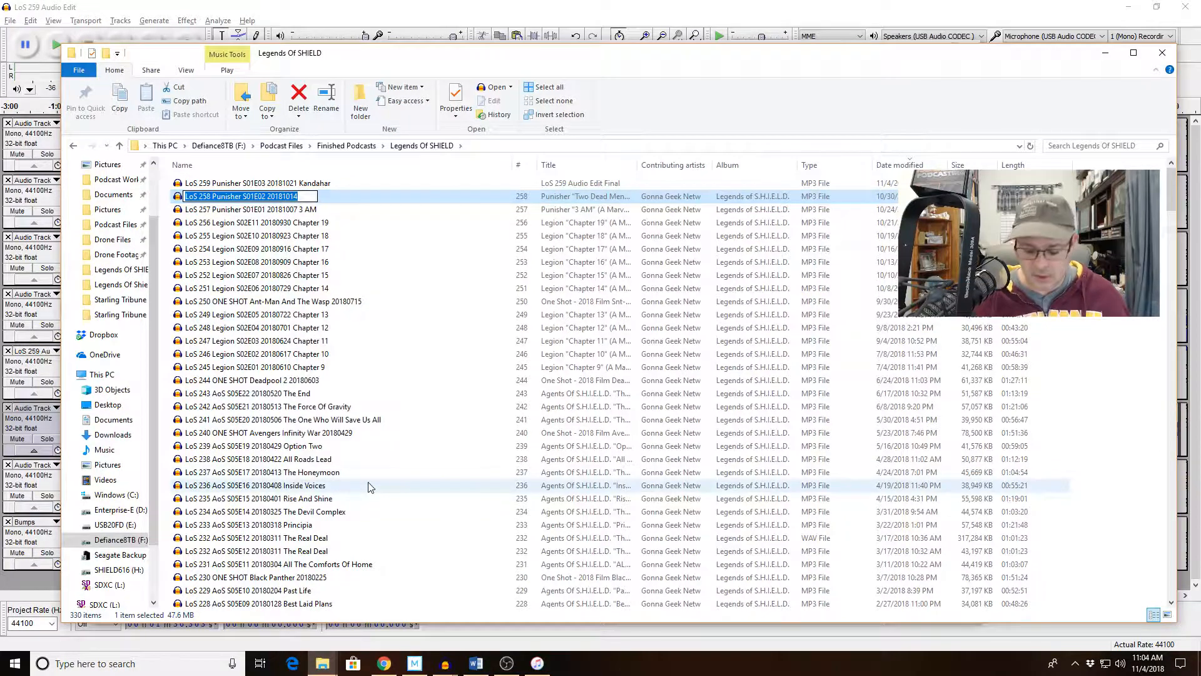
text(Two Dead Men)
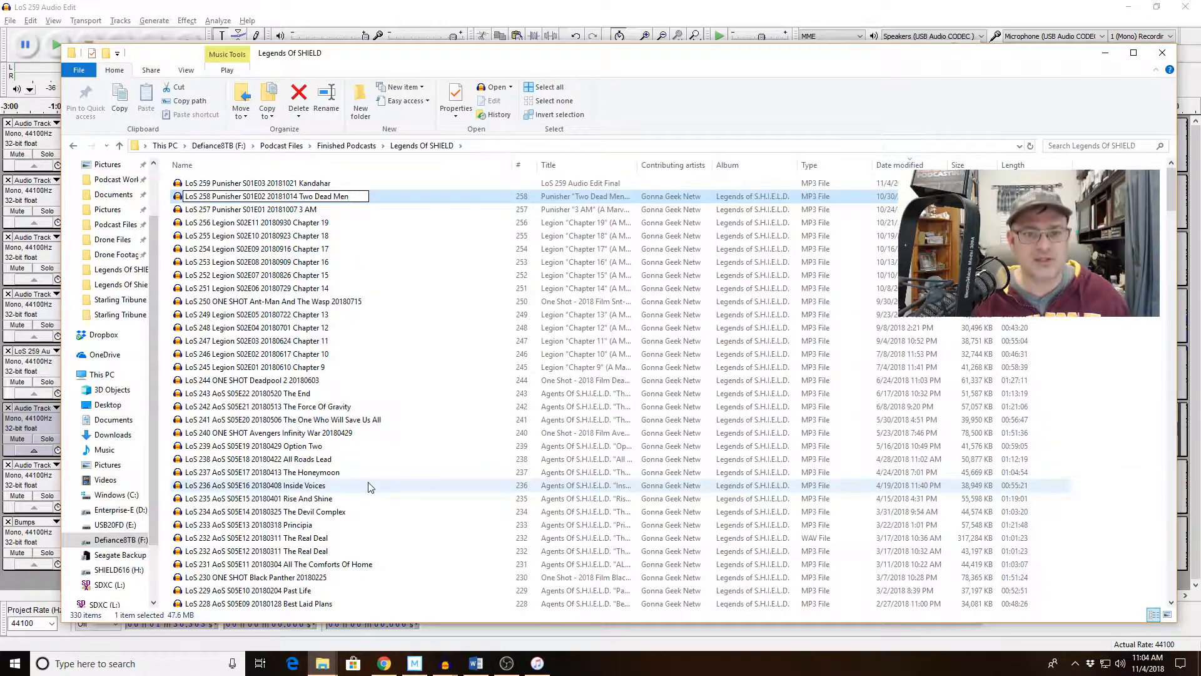
key(Return)
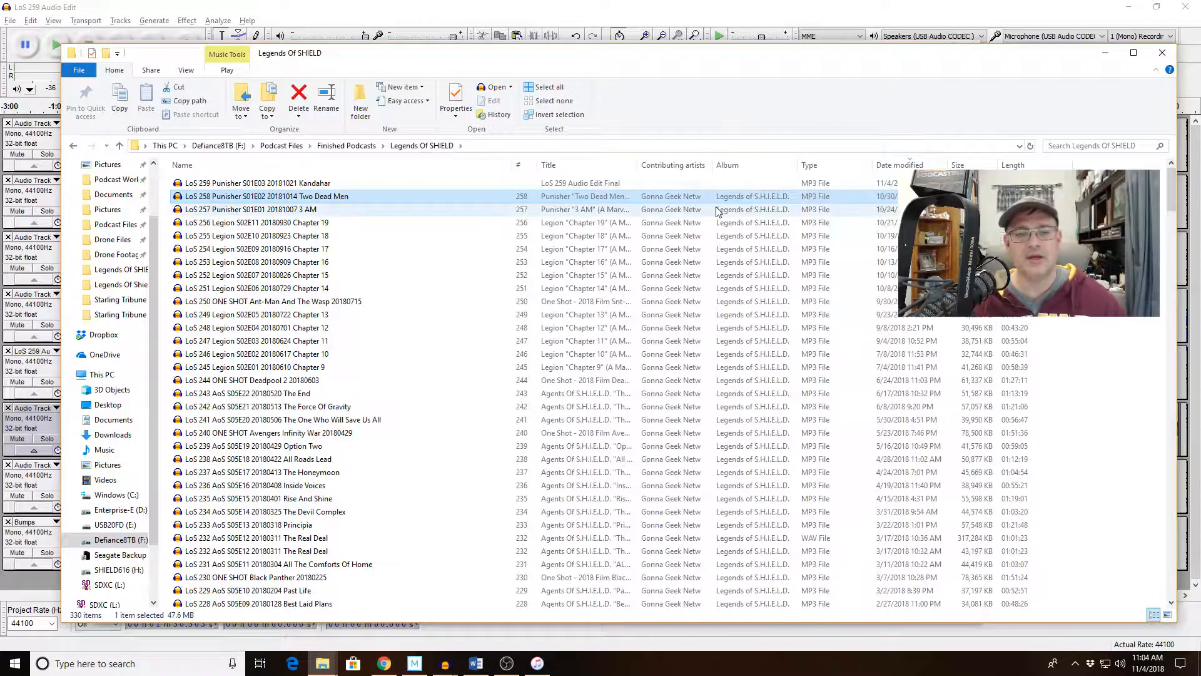
- Open the LoS 258 Punisher file in Tag&Rename and copy its tag
right_click(336, 198)
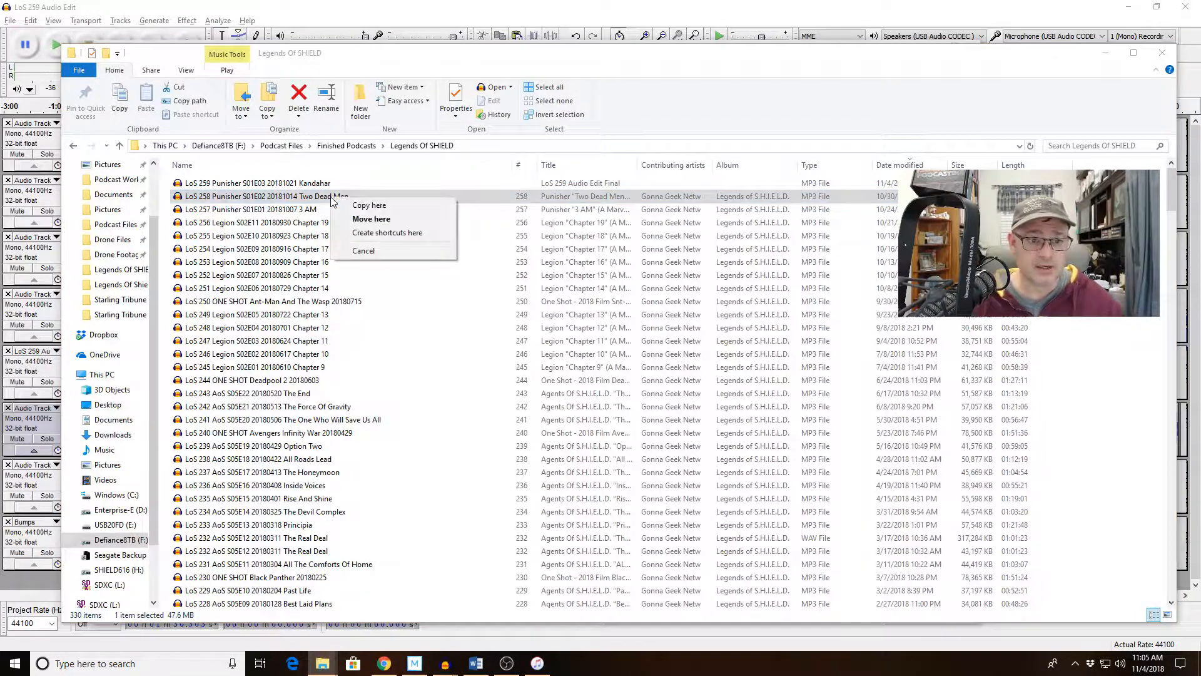
right_click(250, 200)
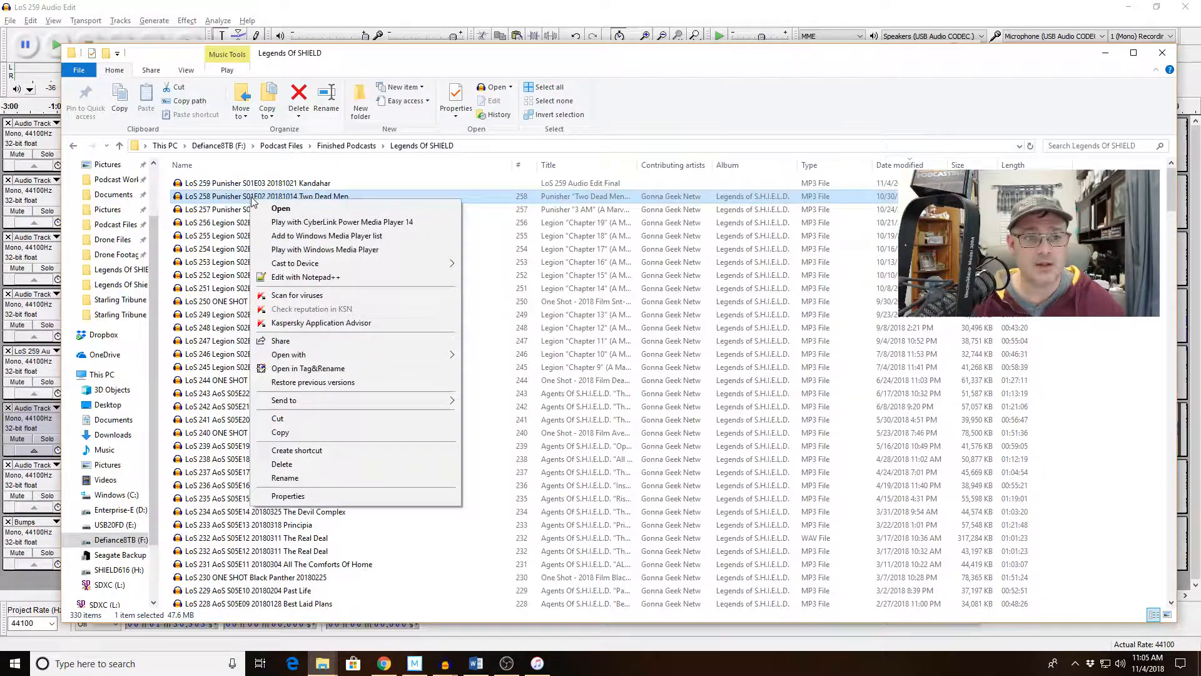
click(348, 373)
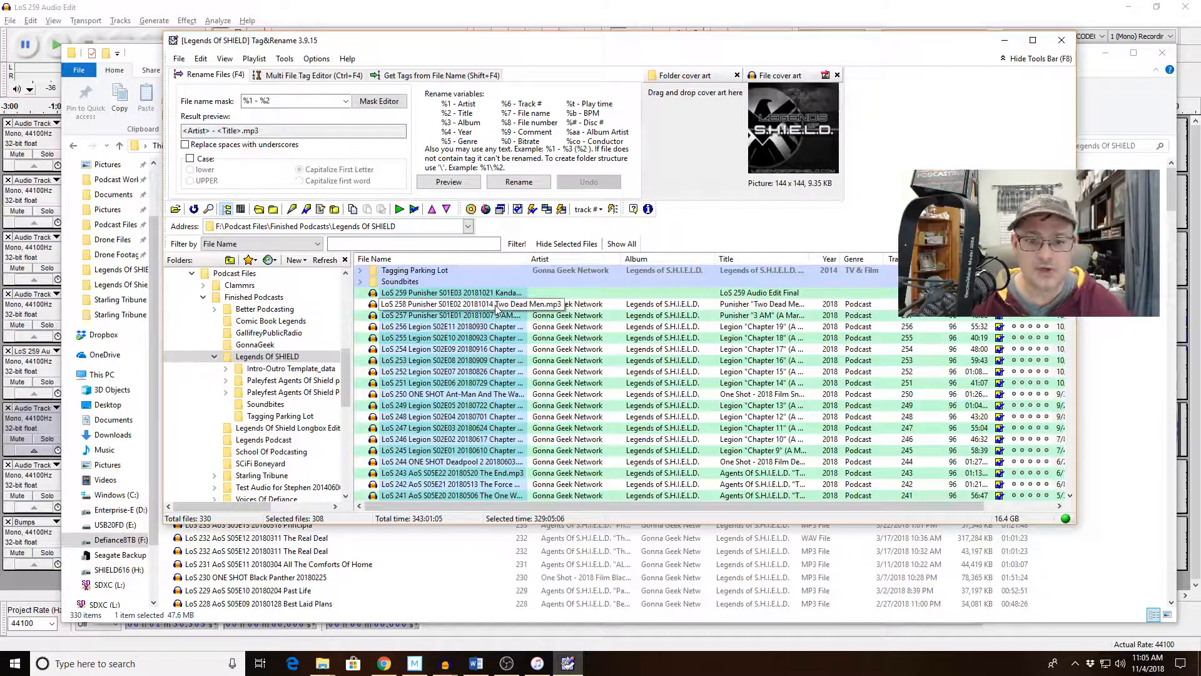
right_click(496, 307)
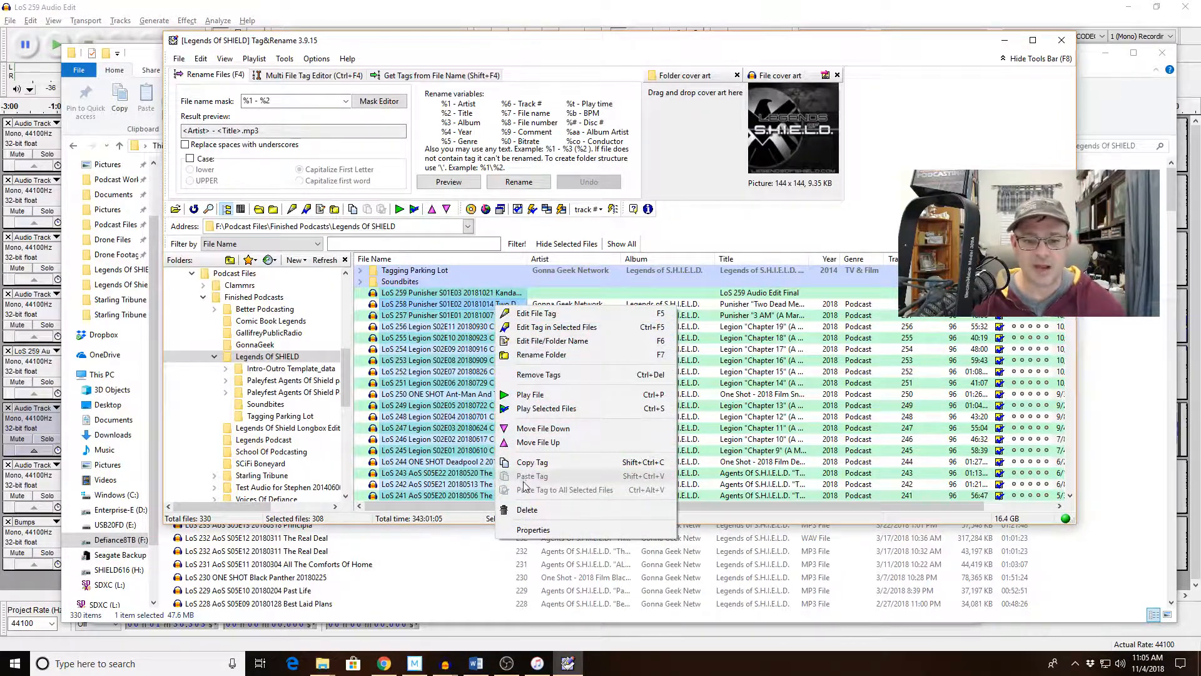
click(532, 462)
- Paste the copied tag onto the LoS 259 Kandahar file, leaving out the Track # and Lyrics fields
right_click(487, 294)
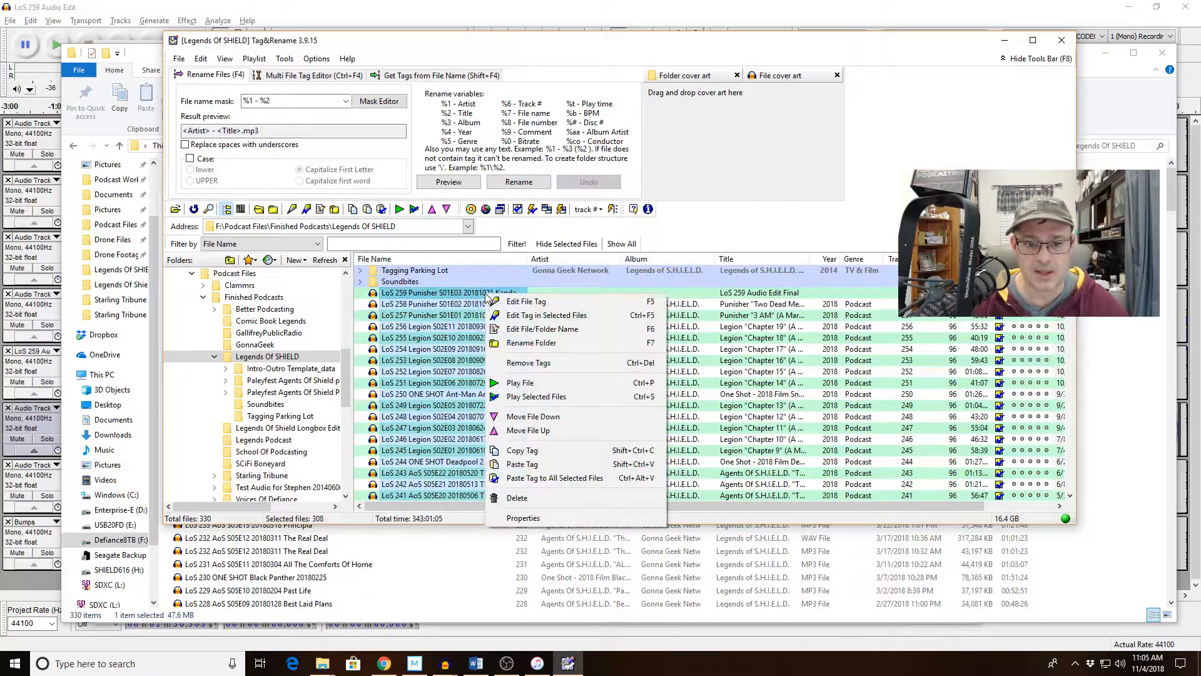
click(553, 464)
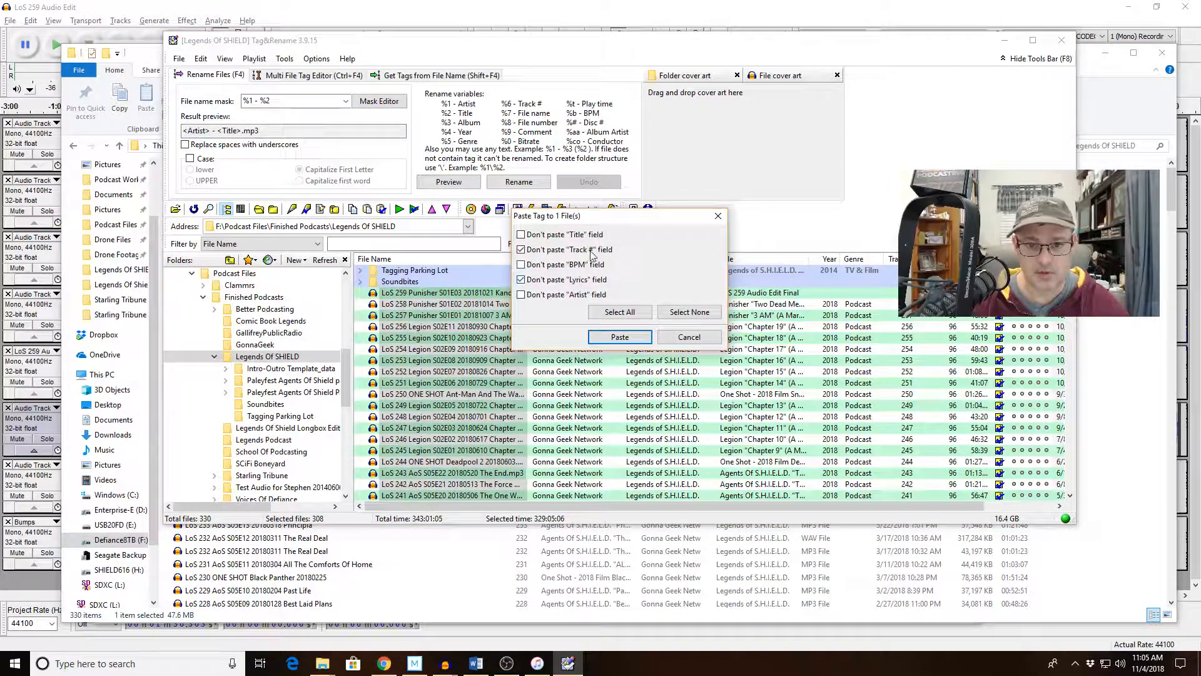
click(613, 338)
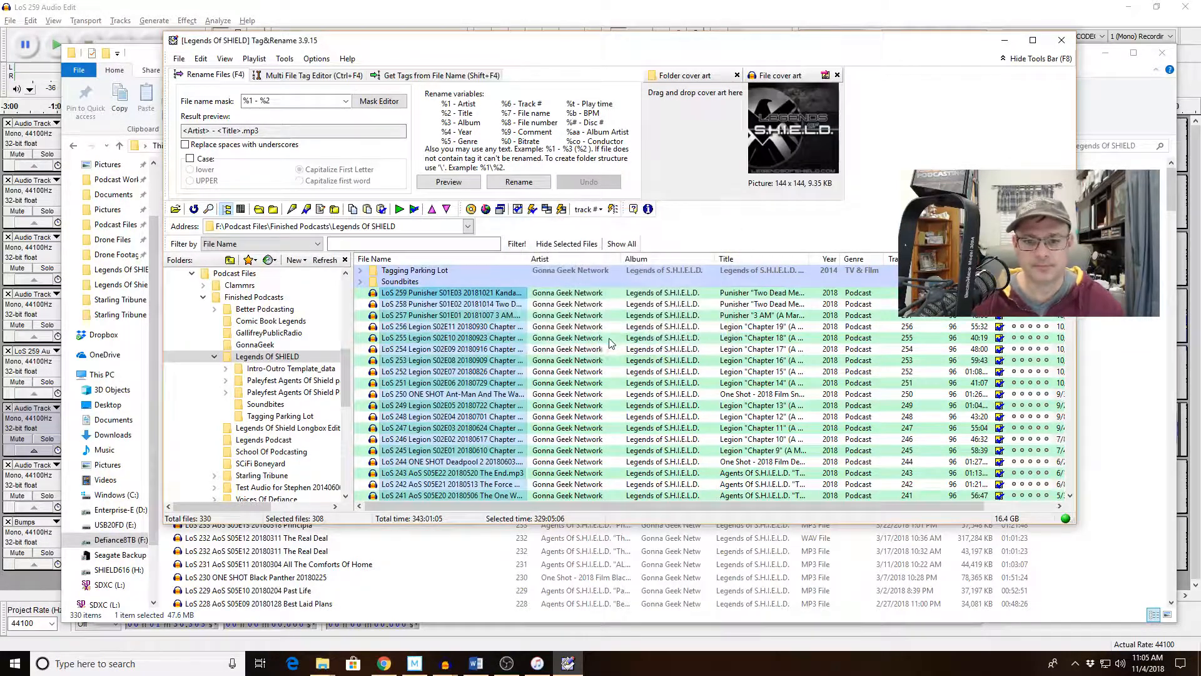
- Open the LoS 259 Kandahar file in the Tag Editor and set its track number to 259
click(586, 316)
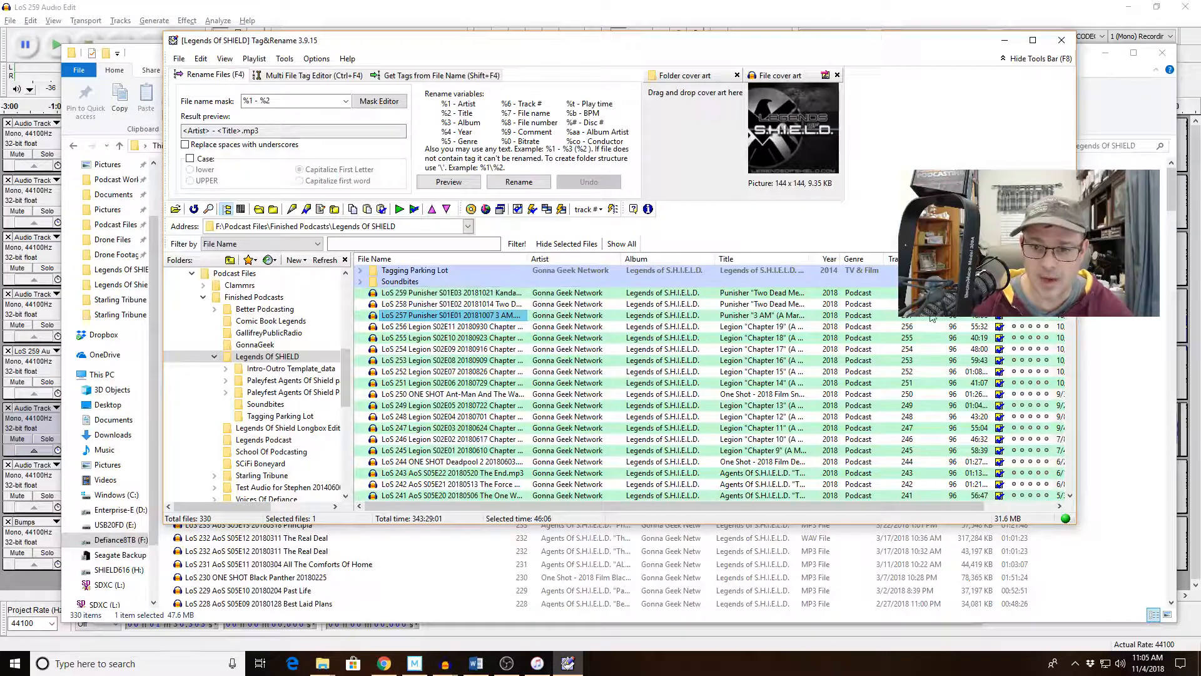
double_click(505, 294)
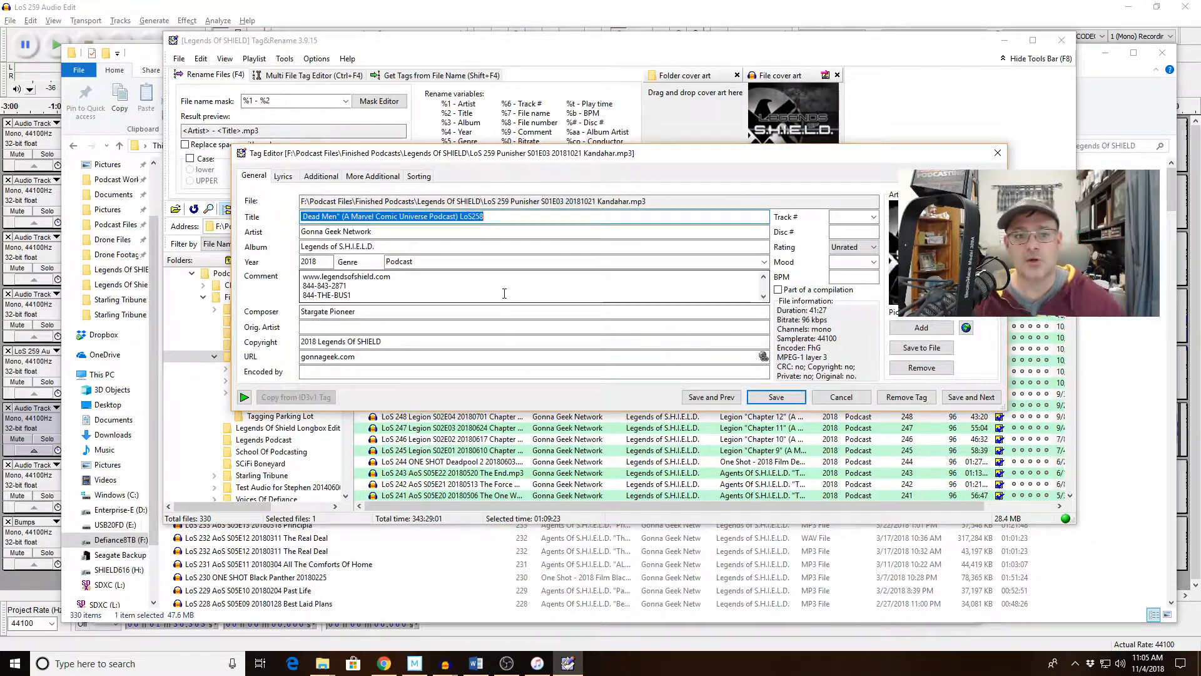
click(837, 215)
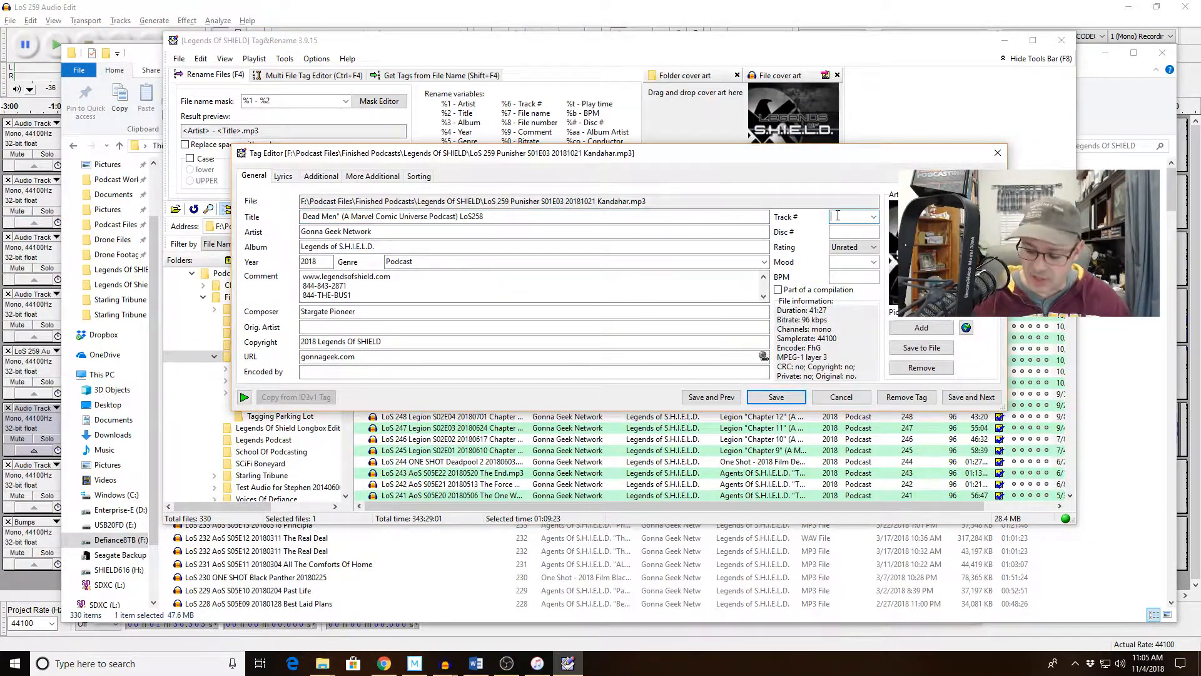
text(259)
- Change the tag title to Punisher "Kandahar" (A Marvel Comic Universe Podcast) LoS259
click(525, 215)
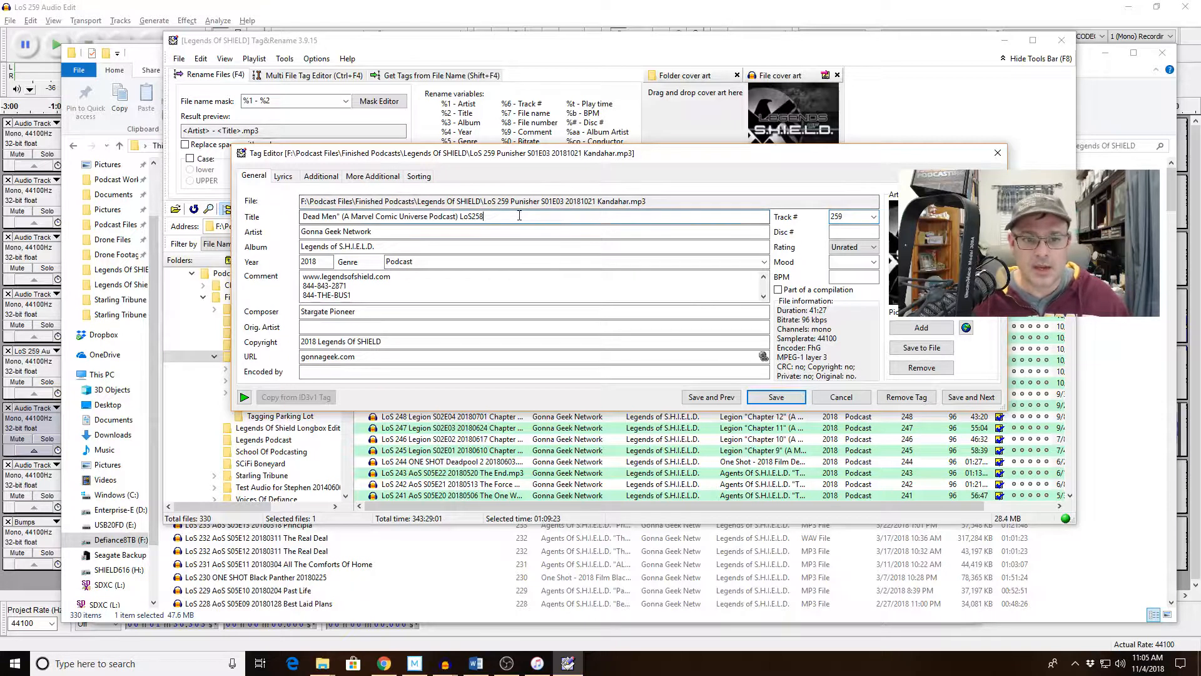
key(BackSpace)
text(9)
key(Home)
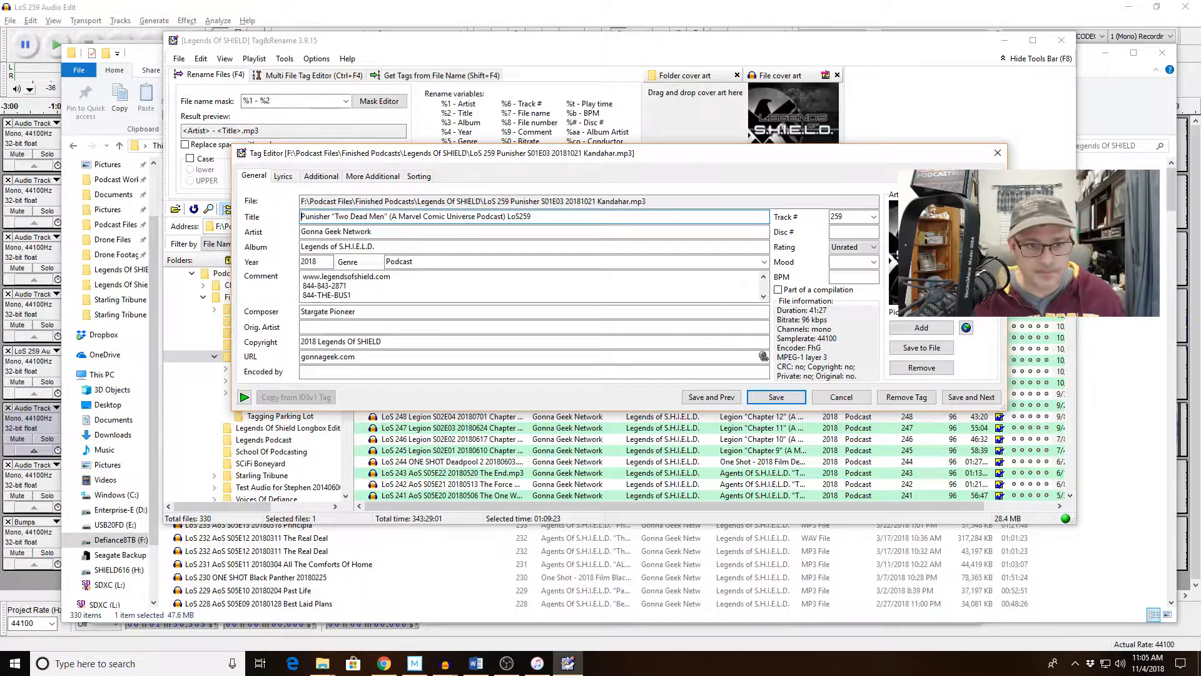
key(Right)
key(Right)
key(Right)
key(Right)
key(Right)
key(Right)
key(Right)
key(Right)
key(Right)
key(Right)
key(shift+Right)
key(shift+Right)
key(shift+Right)
key(shift+Right)
key(shift+Right)
key(shift+Right)
key(shift+Right)
key(shift+Right)
key(shift+Right)
key(shift+Right)
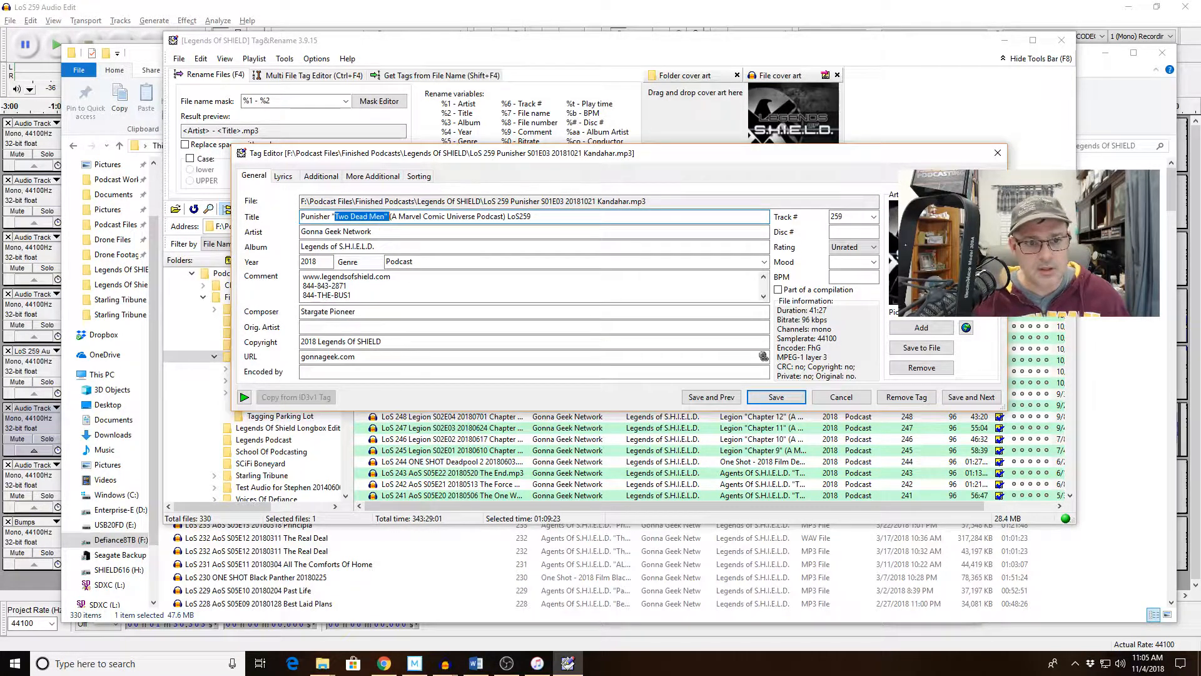
key(shift+Left)
text(Kandahar)
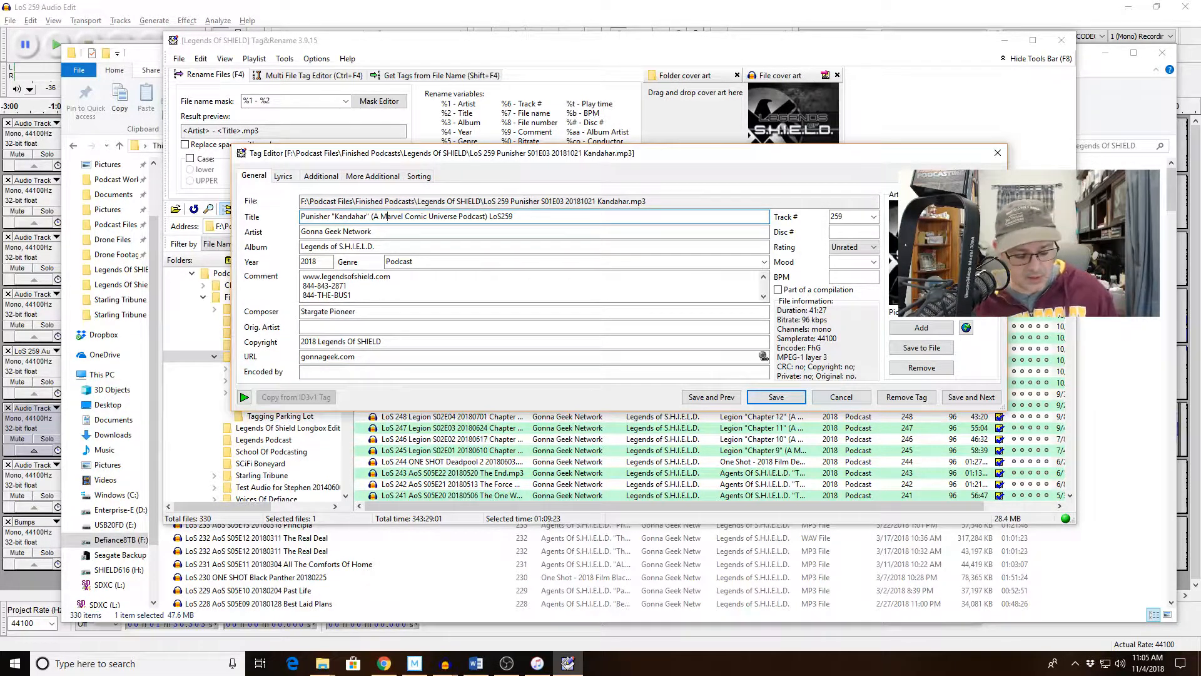
- Copy the full tag title into the Podcast Description and Show Title fields, replacing their contents
key(ctrl+a)
key(ctrl+c)
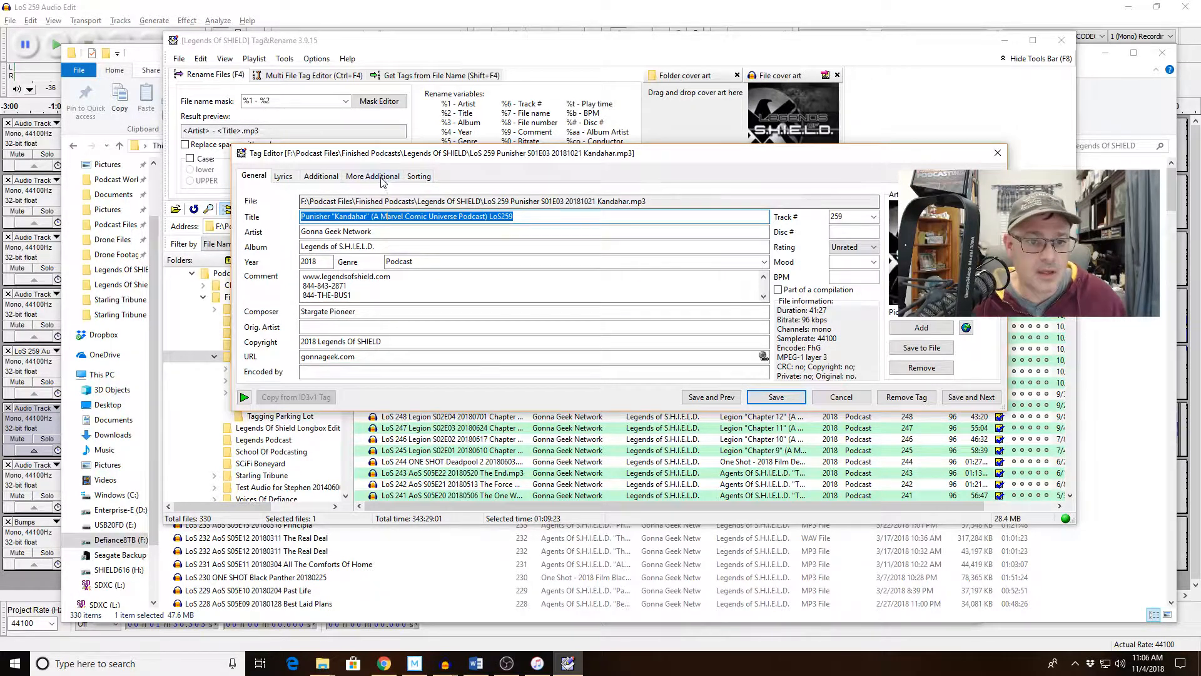
click(373, 177)
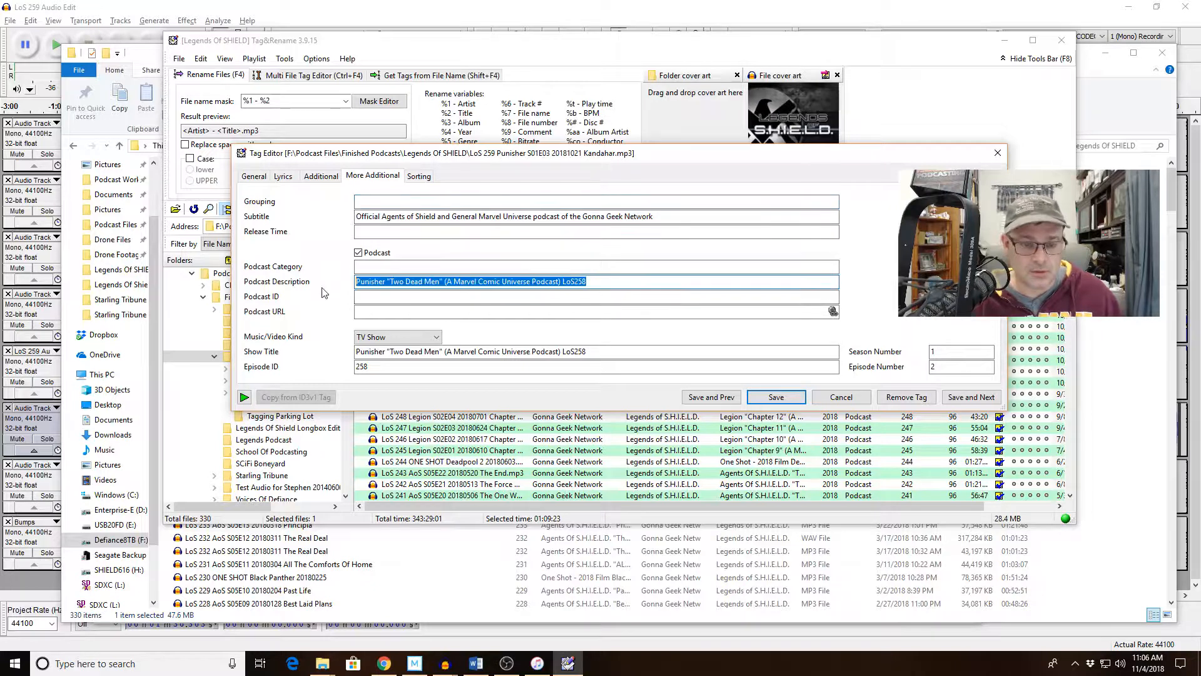
key(ctrl+v)
key(Tab)
key(Tab)
key(Tab)
key(Tab)
key(ctrl+v)
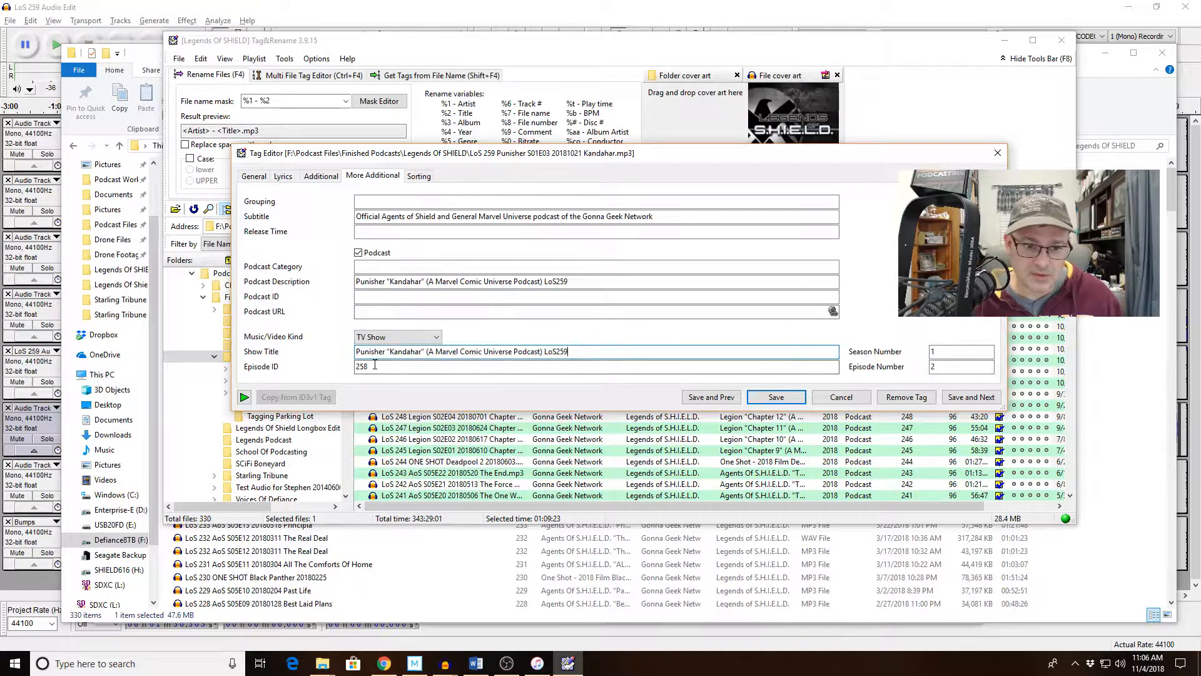
- Set the Episode ID to 259 and move on to the Episode Number field
key(Tab)
text(259)
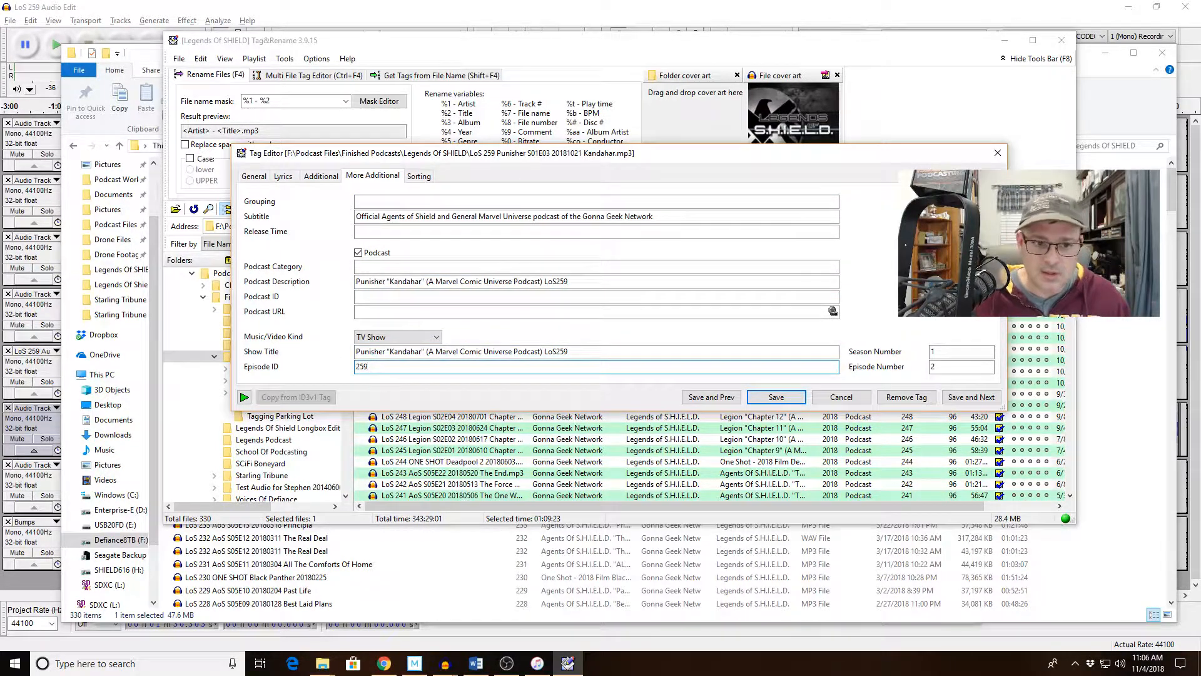
key(Tab)
key(Tab)
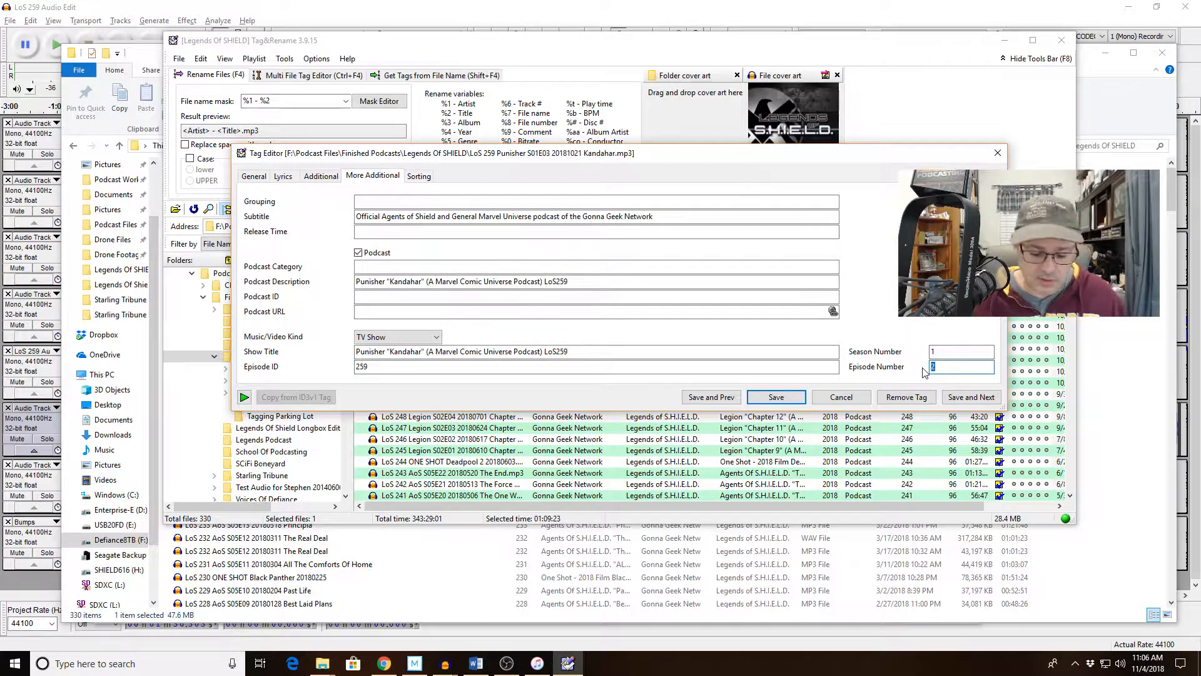
- Open the Lyrics field of the LoS 259 tag and switch to Word
click(330, 178)
click(284, 177)
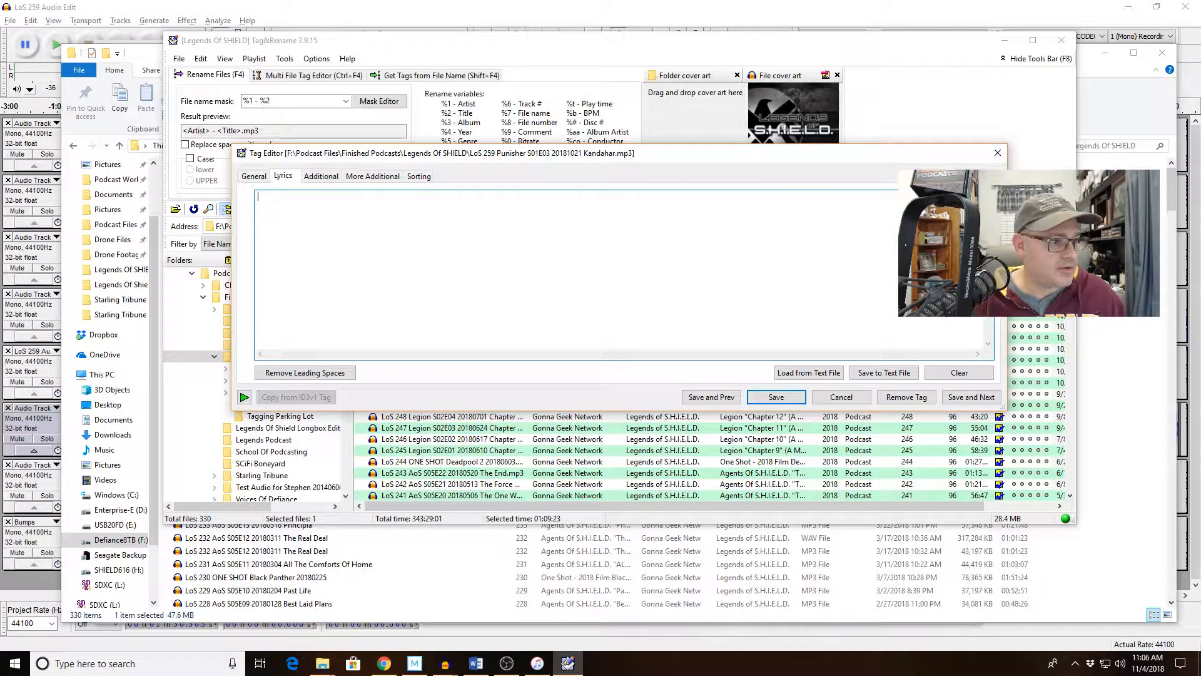
key(alt+Tab)
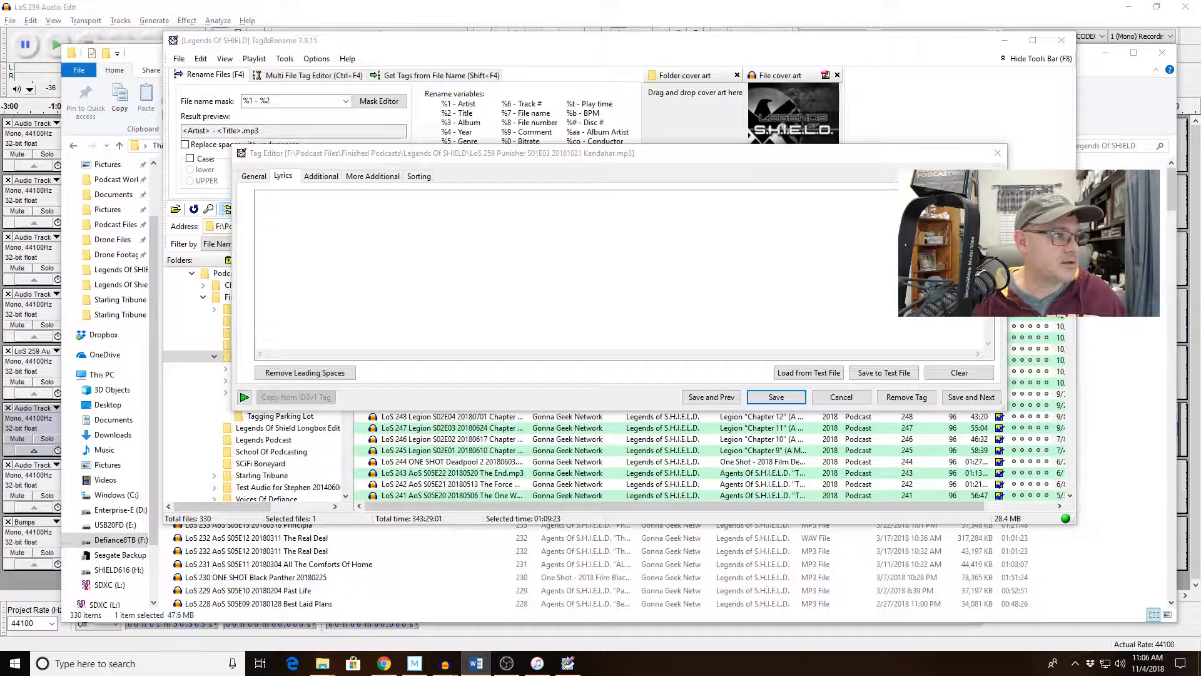
scroll(110, 376, down, 3)
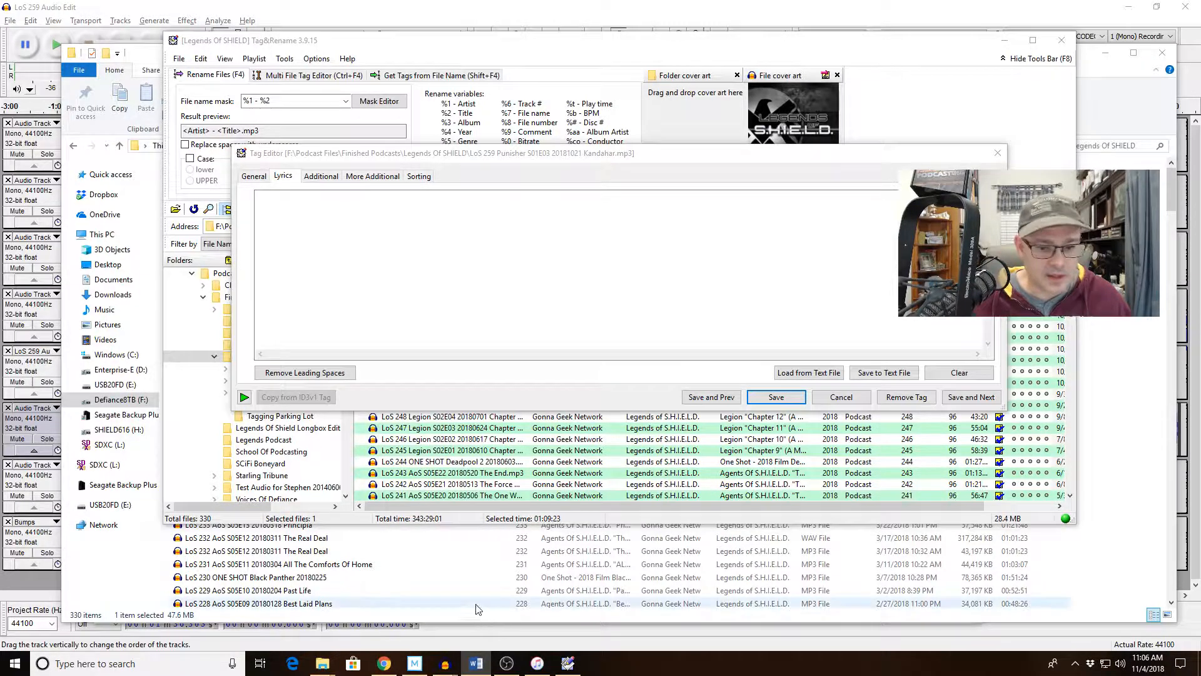
- Switch to the LoS 259 Audio Edit project in Audacity and place the cursor at the start of the last bump
mouse_move(446, 666)
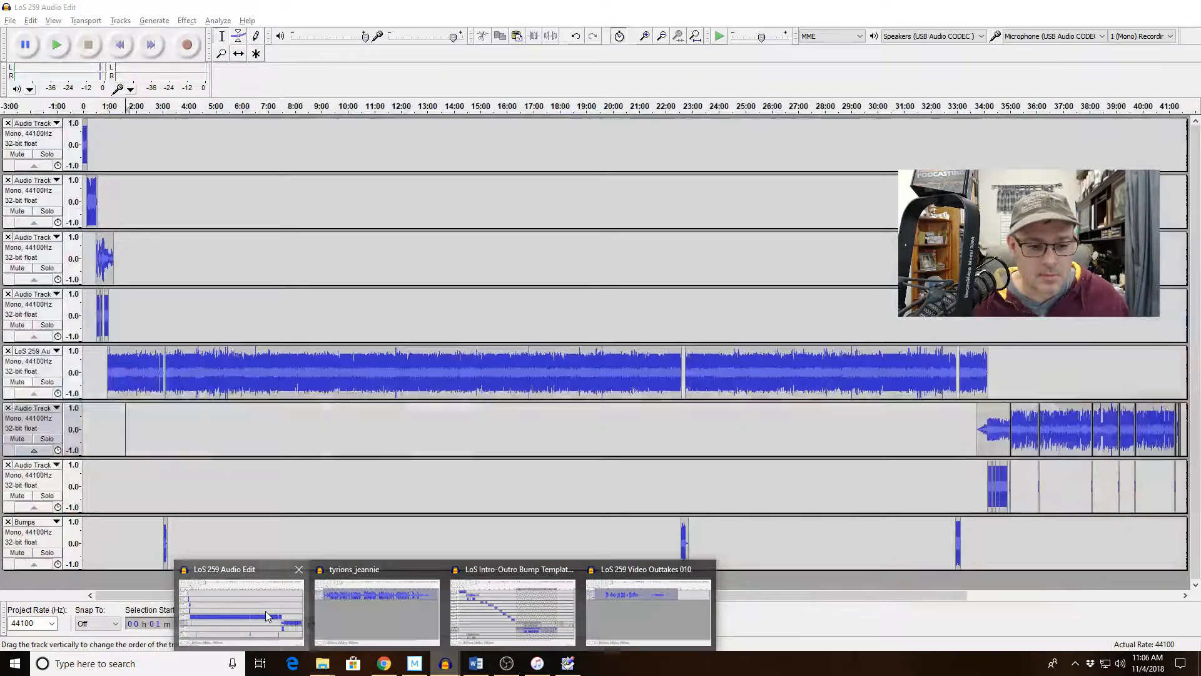
click(265, 610)
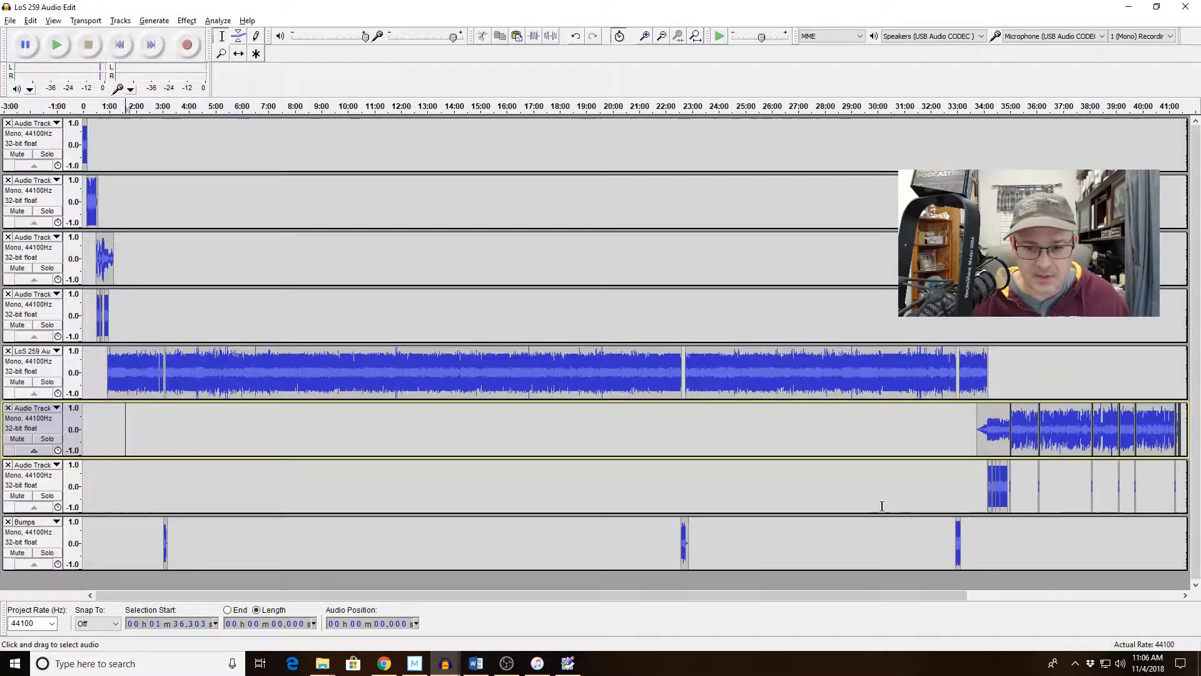
click(956, 527)
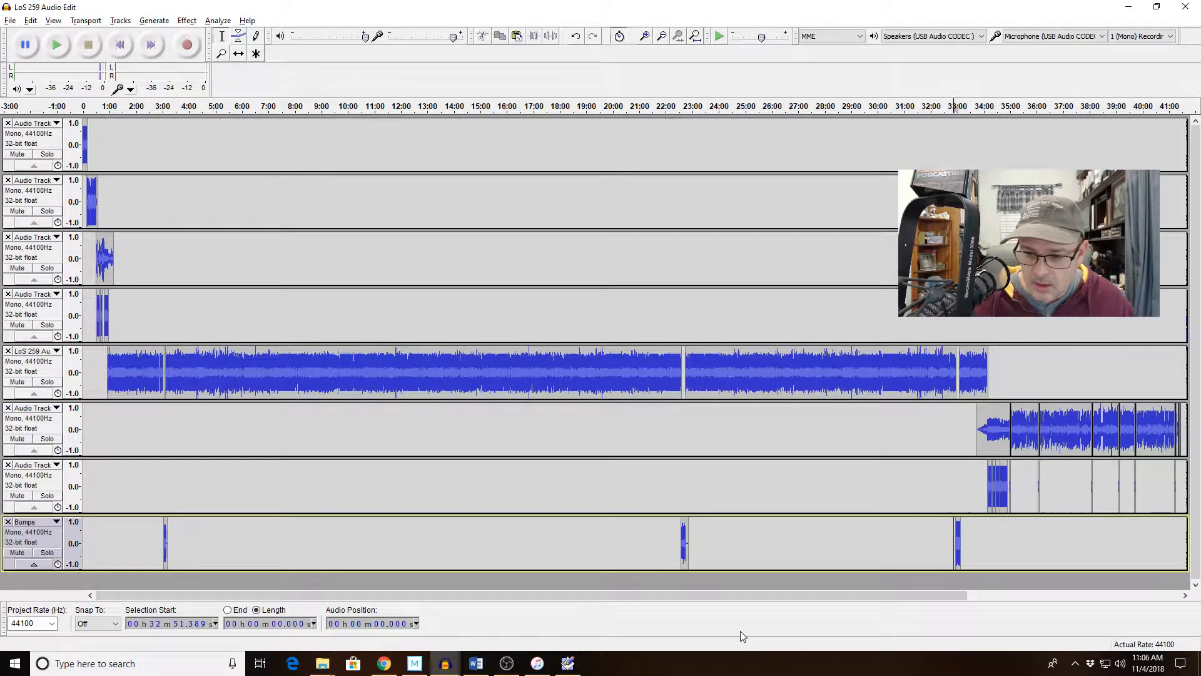
- Place the cursor exactly at the start of the last bump in the Bumps track, at about 32:57, and switch to Word
click(646, 38)
click(647, 38)
click(647, 37)
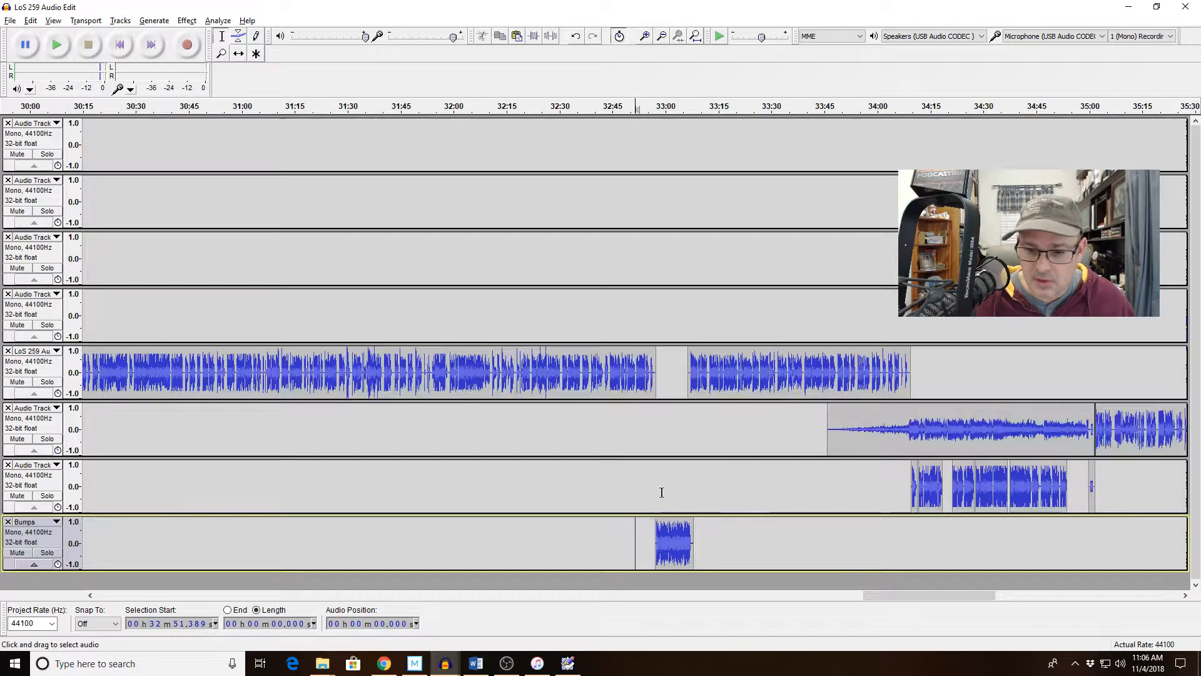
click(654, 530)
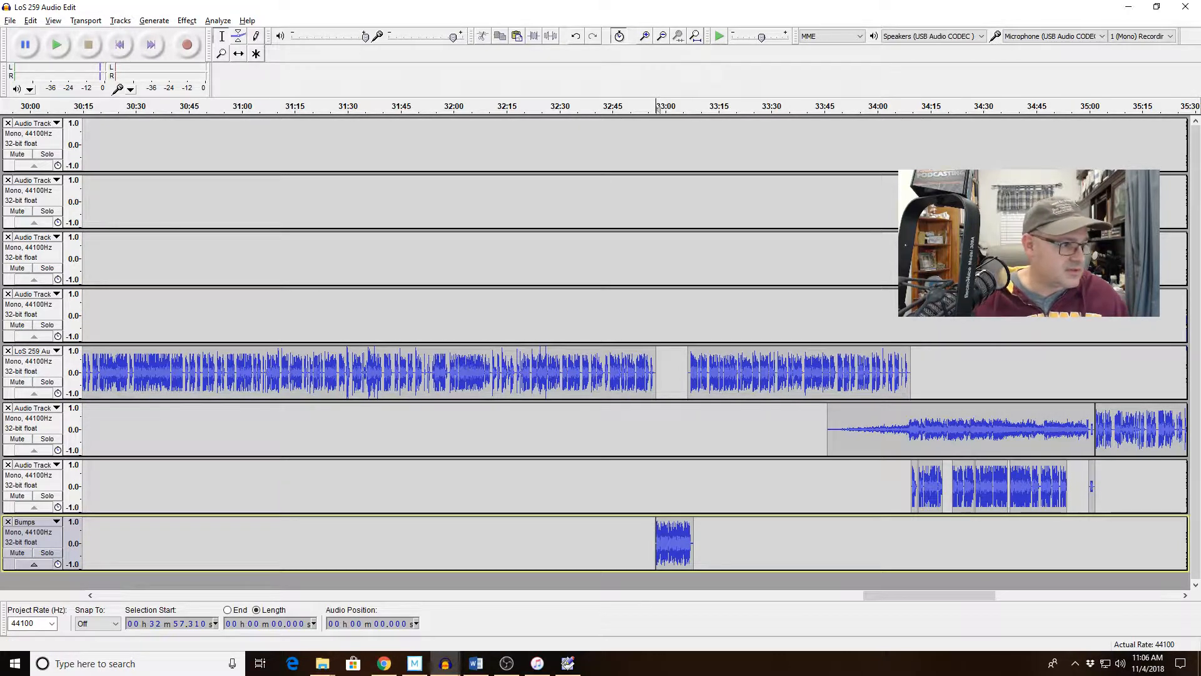
key(alt+Tab)
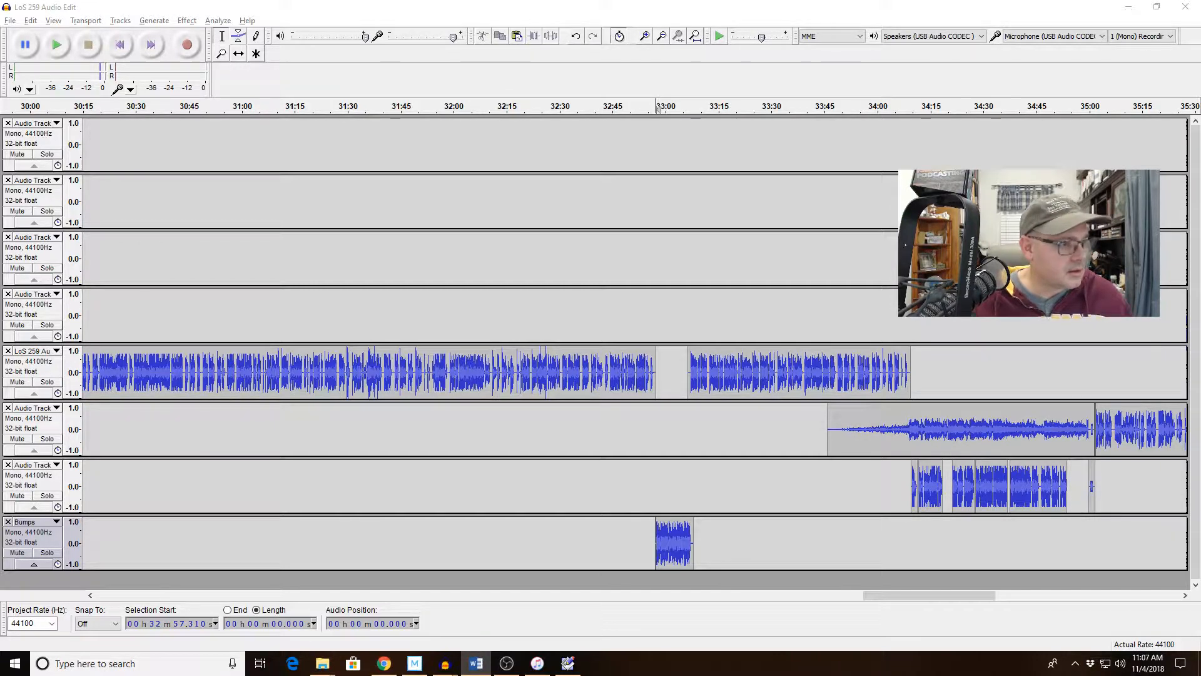
- Show the selected LoS 259 show notes in Word, paste them into the Lyrics field in Tag&Rename, and save the tag
drag(0, 88, 275, 42)
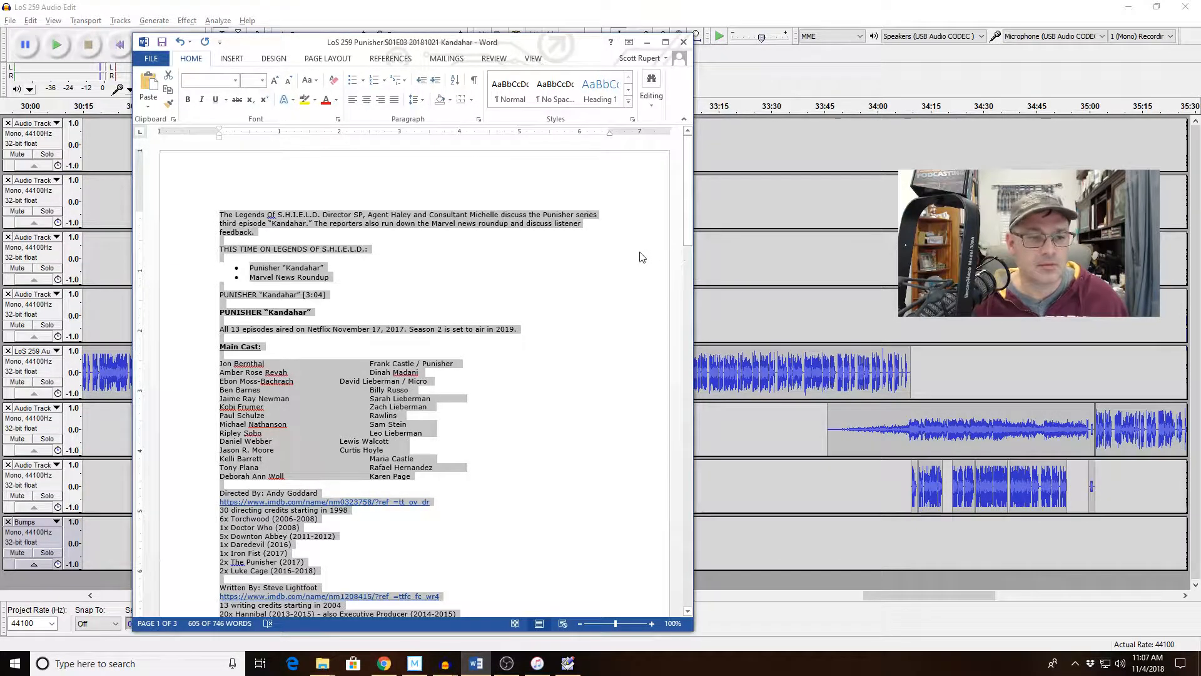
drag(567, 42, 0, 75)
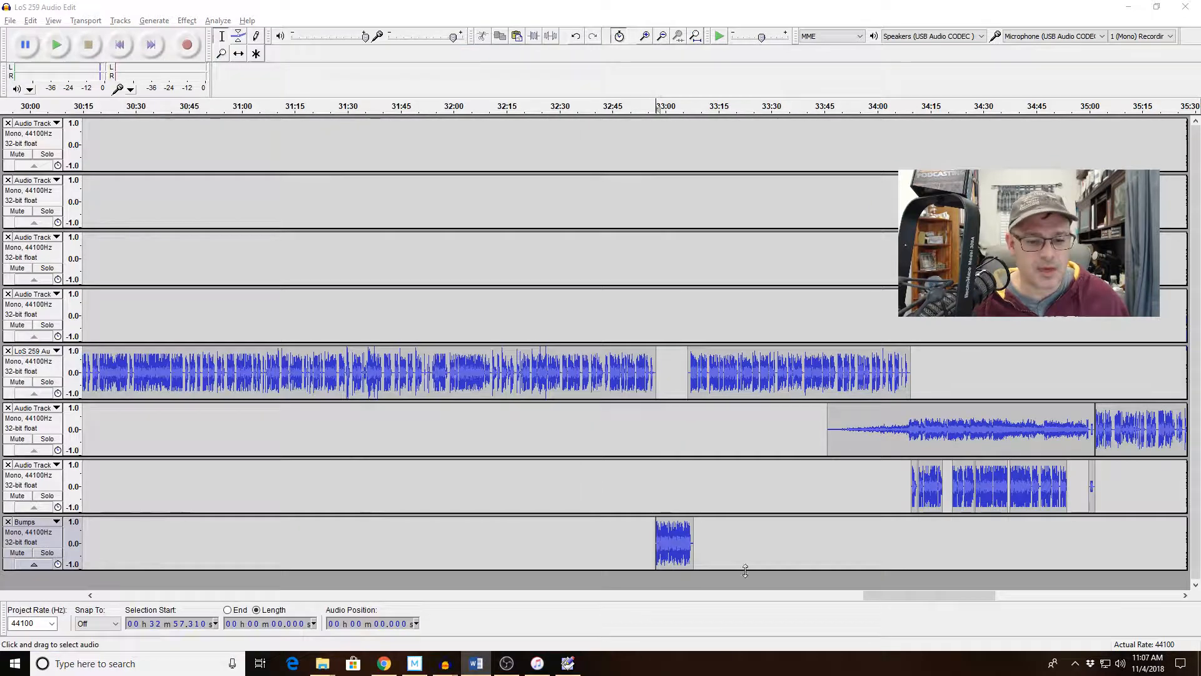
click(567, 663)
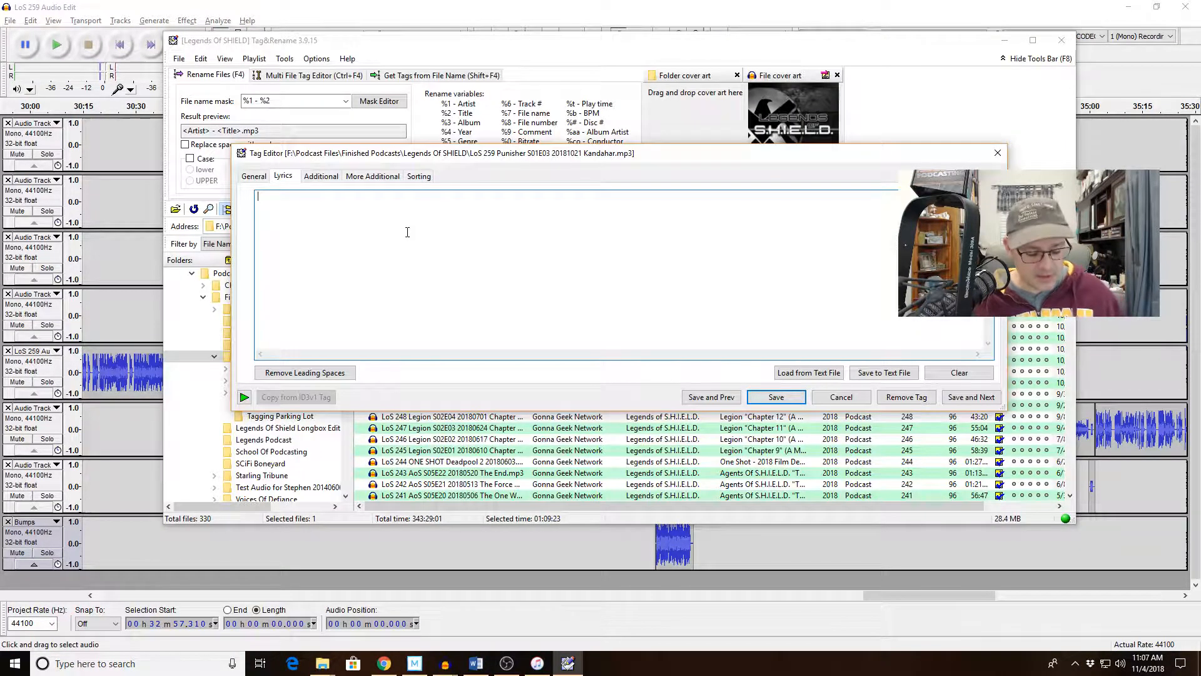
key(ctrl+v)
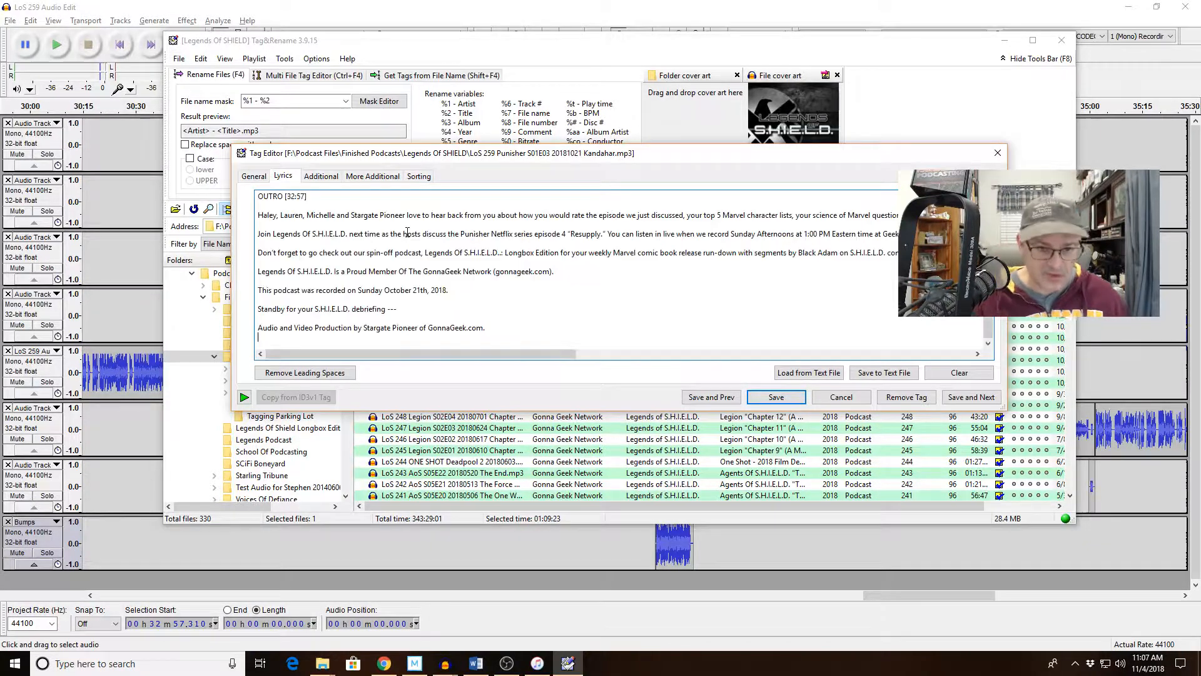
scroll(408, 232, up, 15)
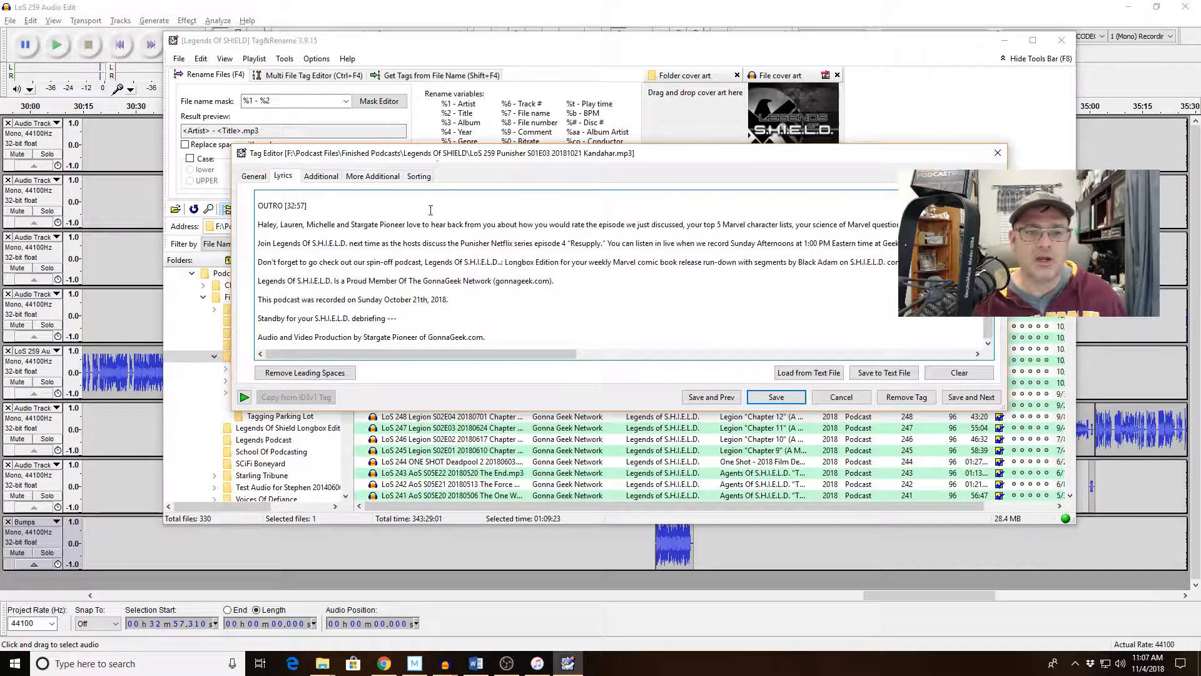
scroll(559, 319, up, 5)
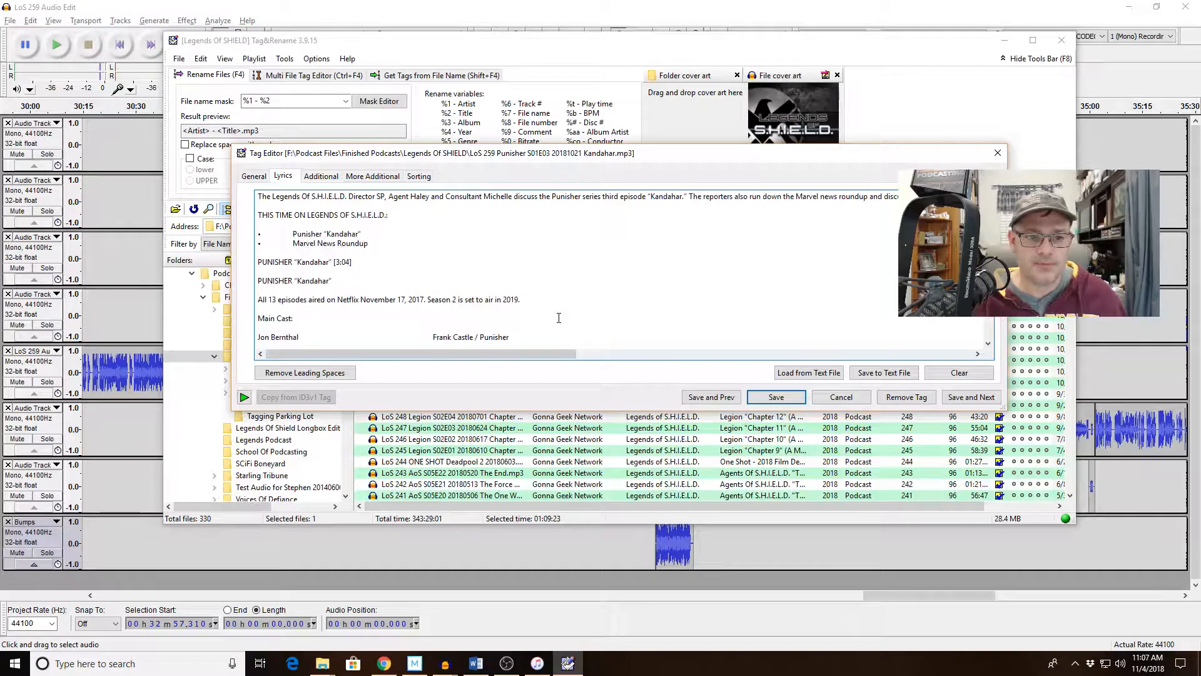
click(777, 398)
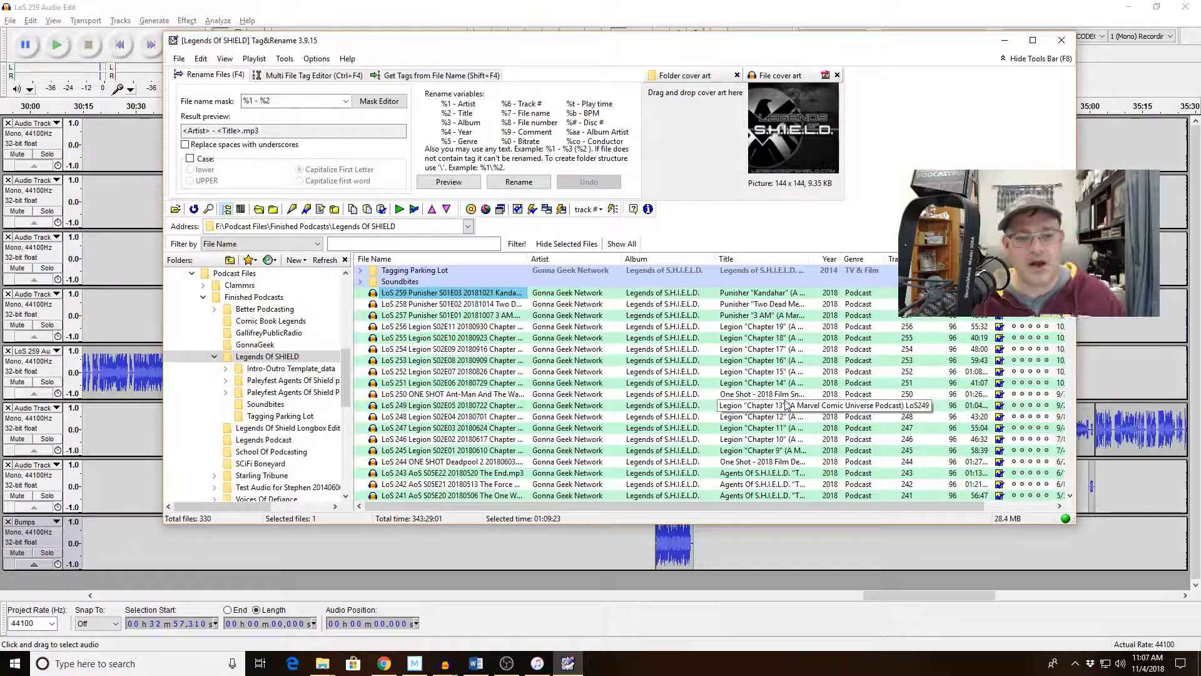
- Reopen the LoS 259 tag to check its general, lyrics and additional fields, and close Tag&Rename
double_click(401, 292)
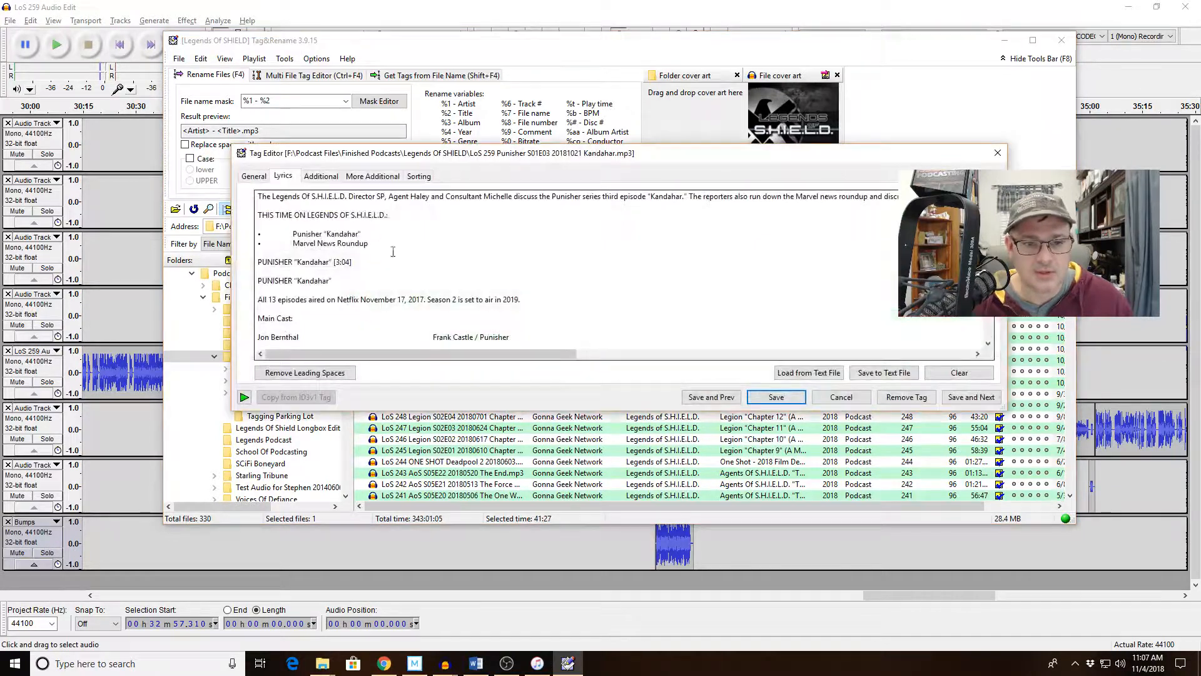
click(254, 176)
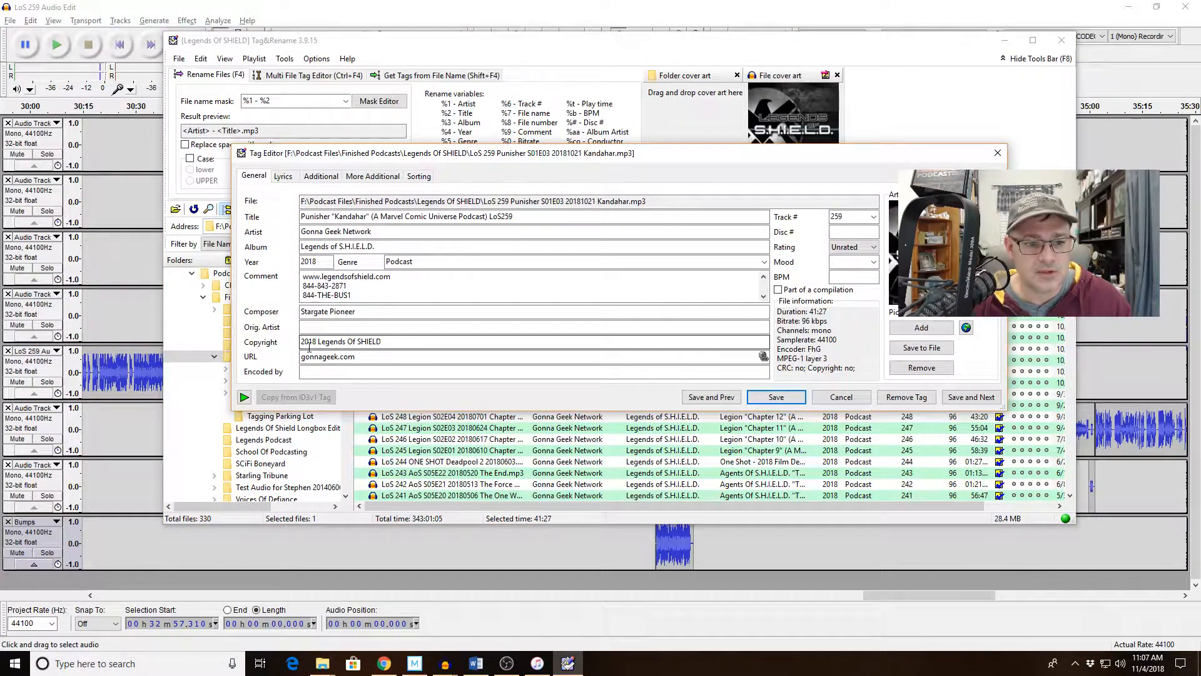
click(284, 177)
click(321, 176)
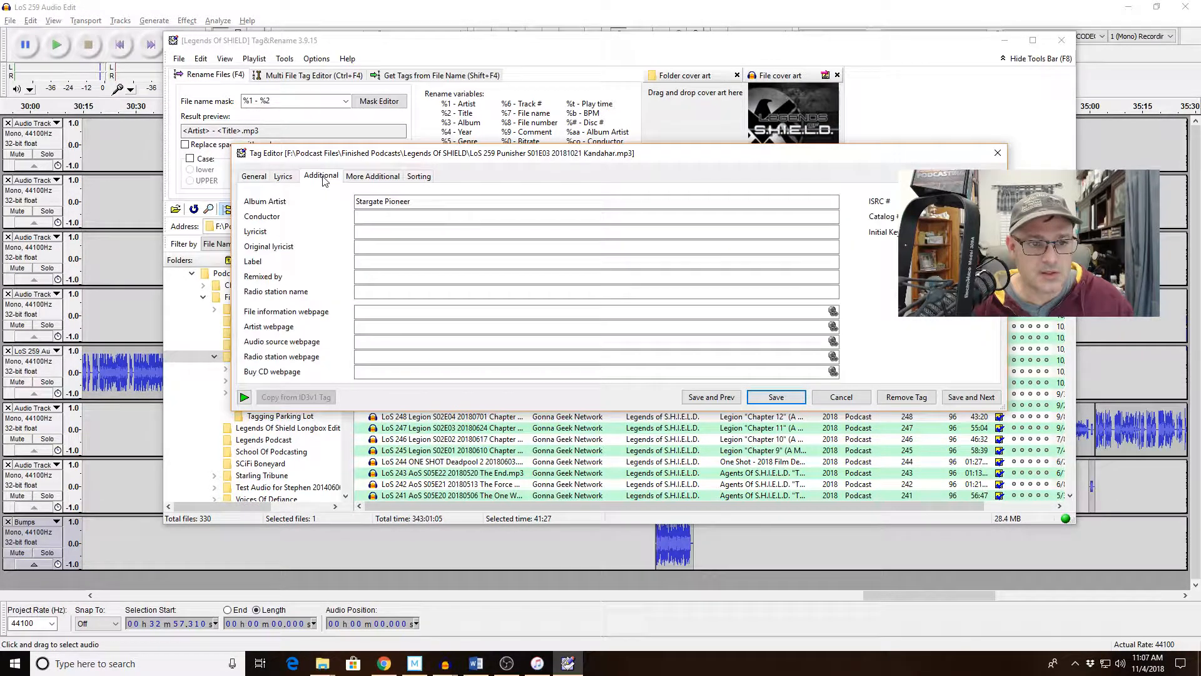
click(359, 177)
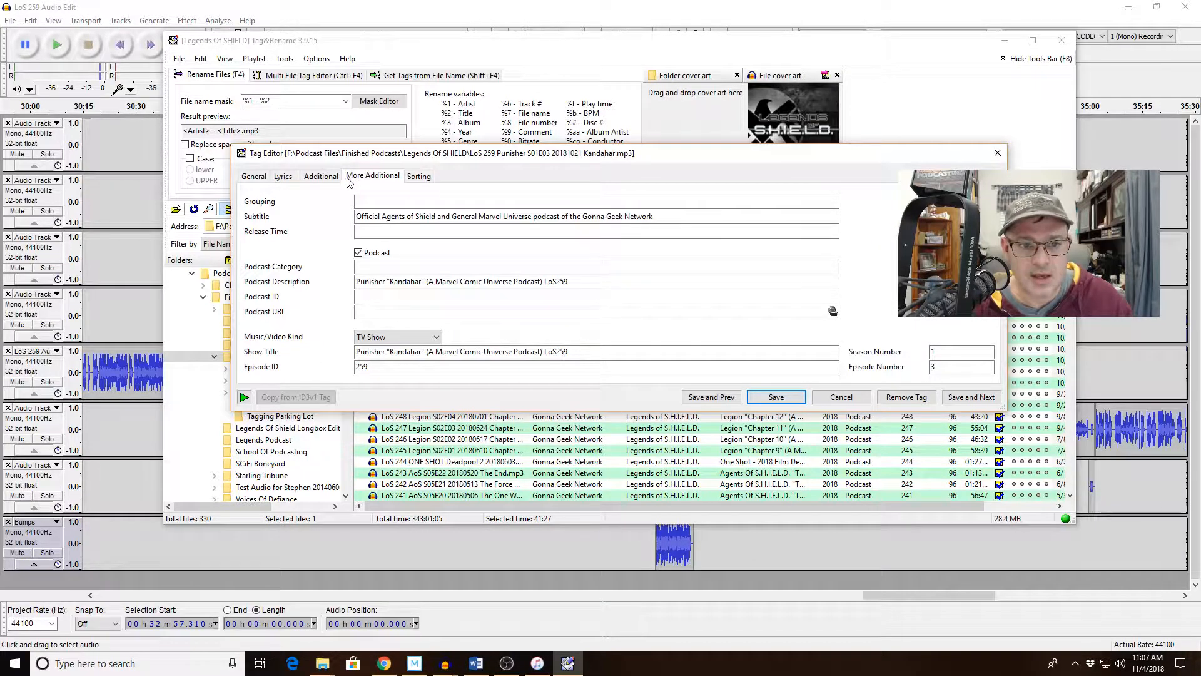
click(249, 176)
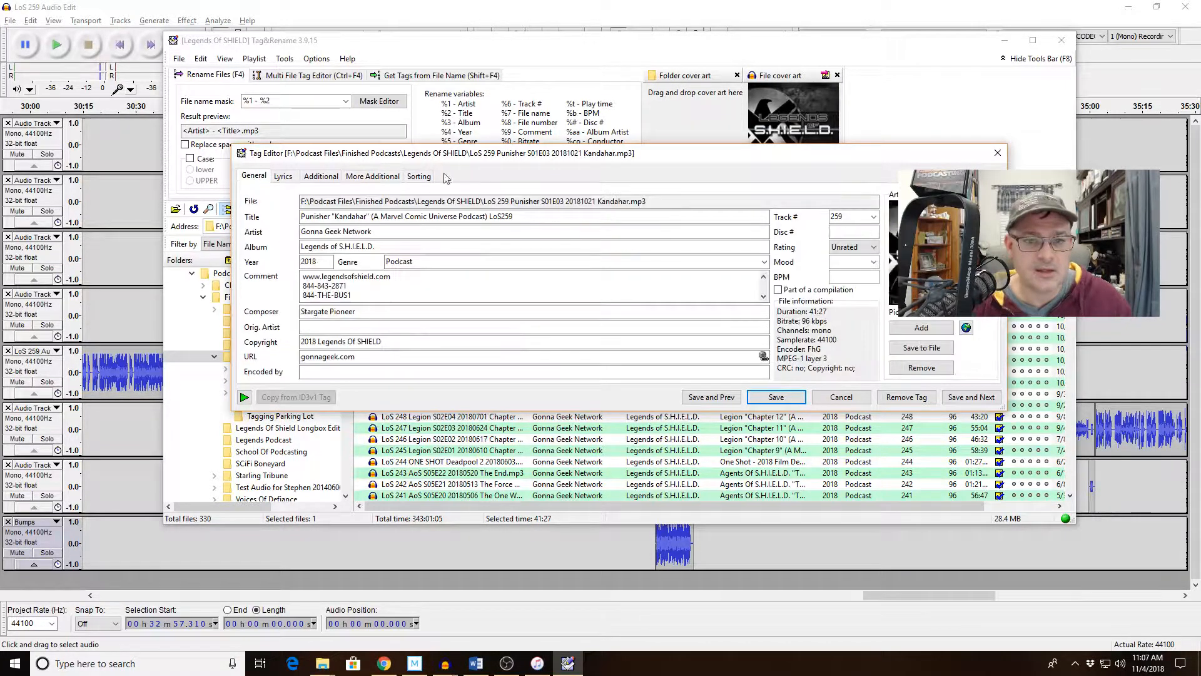
click(997, 152)
click(1058, 40)
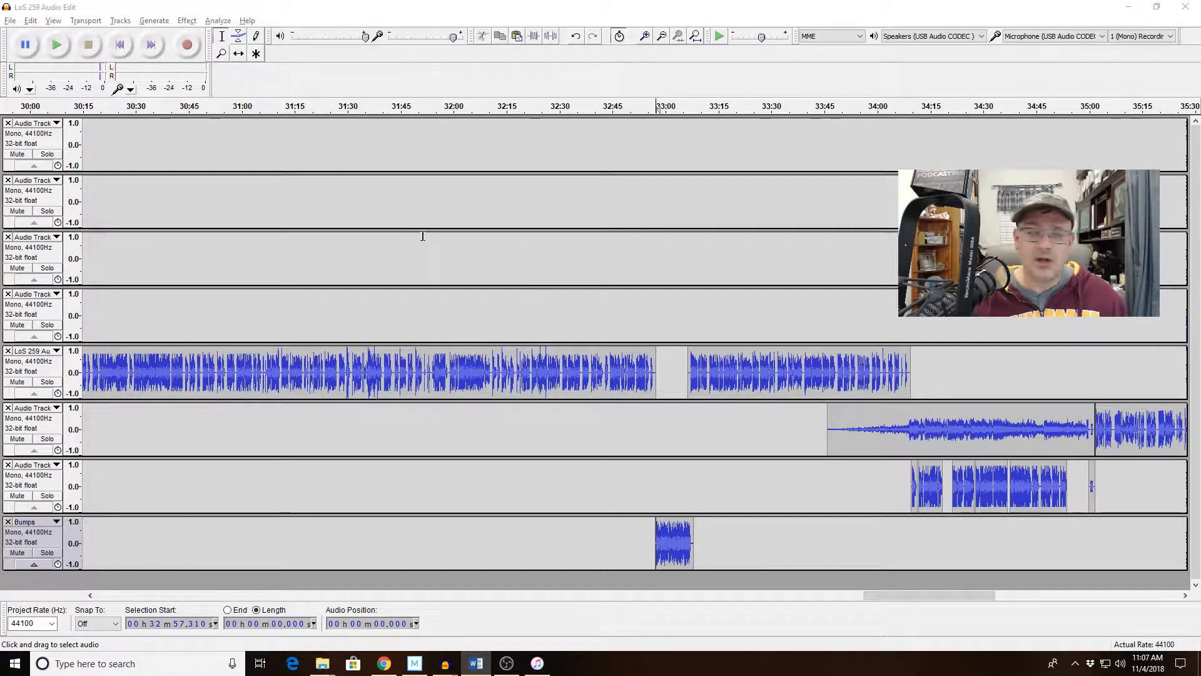
- Bring the Word window with the LoS 259 show notes into view over the Audacity project
drag(0, 43, 526, 36)
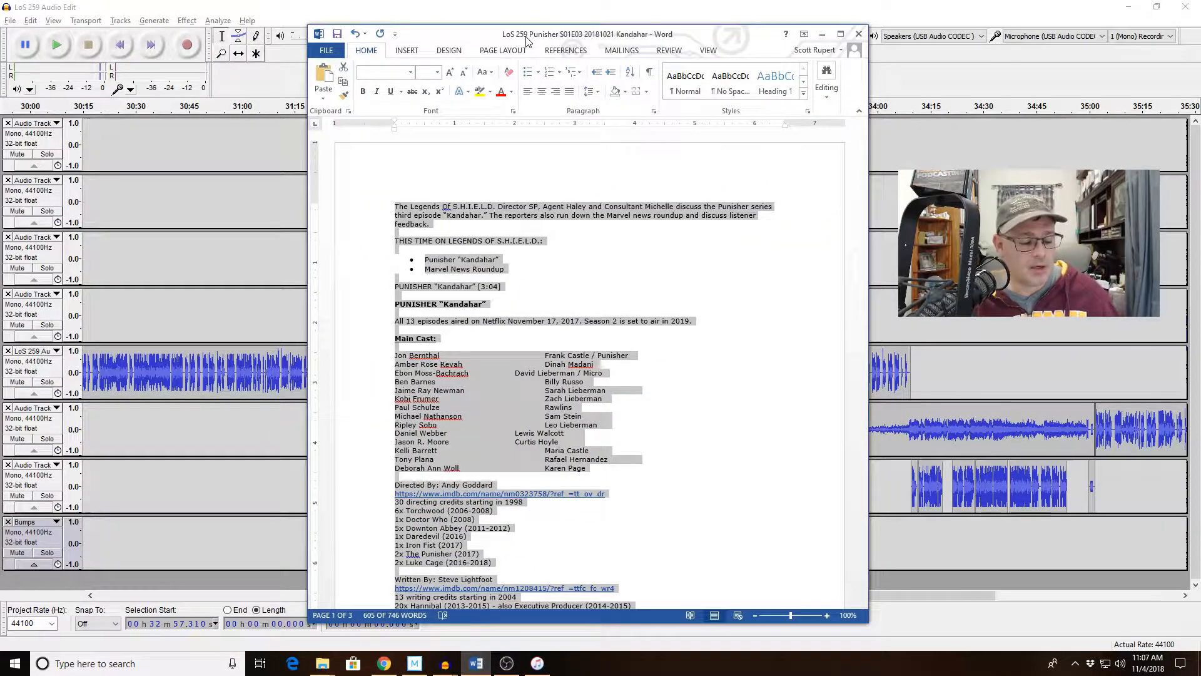